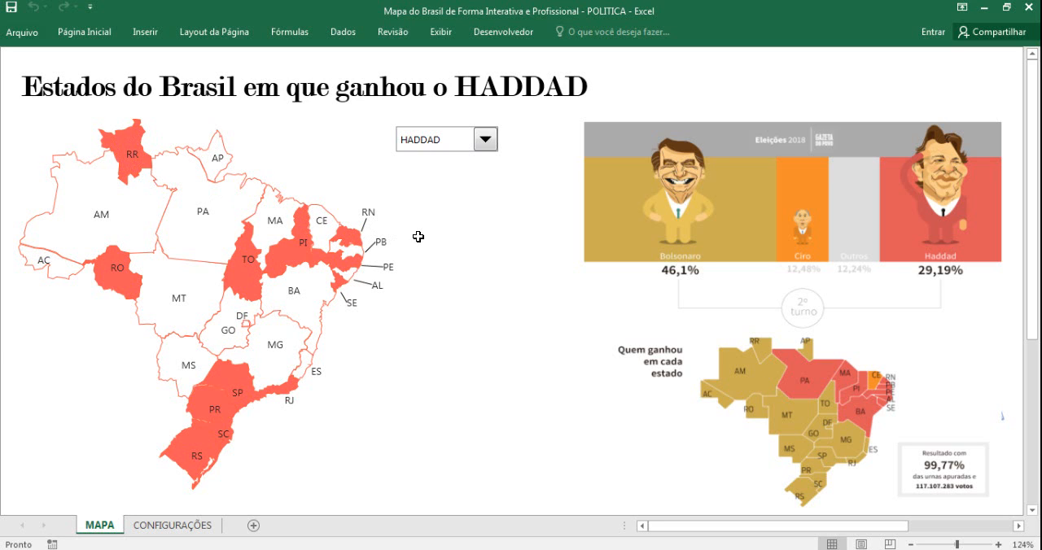
Switch the map's candidate selection to BOLSONARO and back to HADDAD to compare the states coloured for each.
left_click(485, 140)
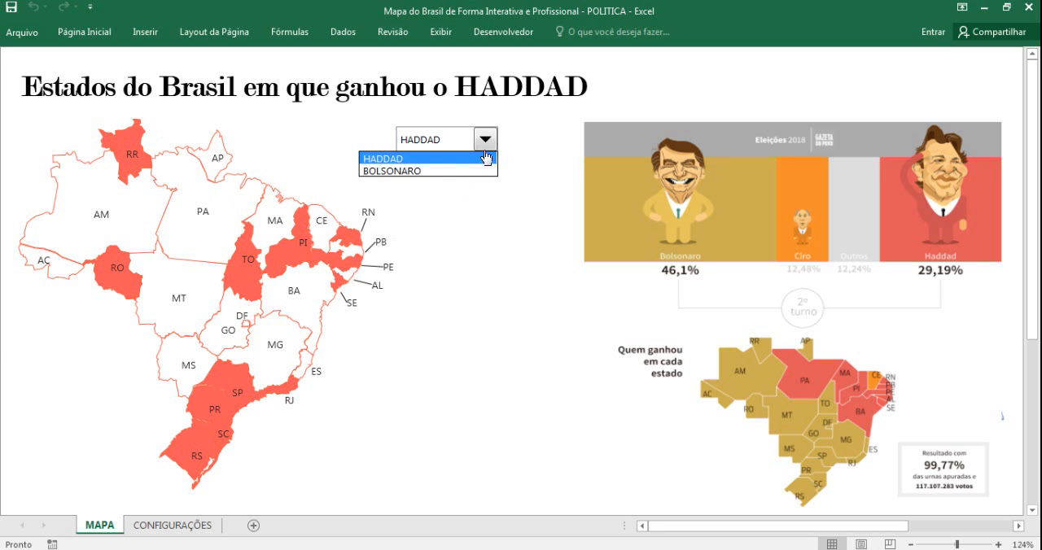
left_click(463, 171)
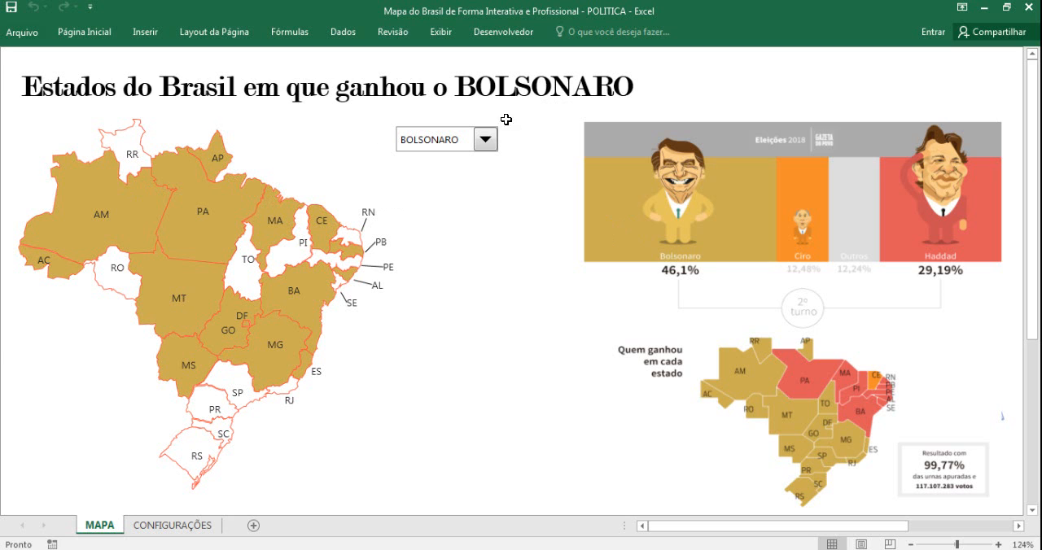
left_click(486, 140)
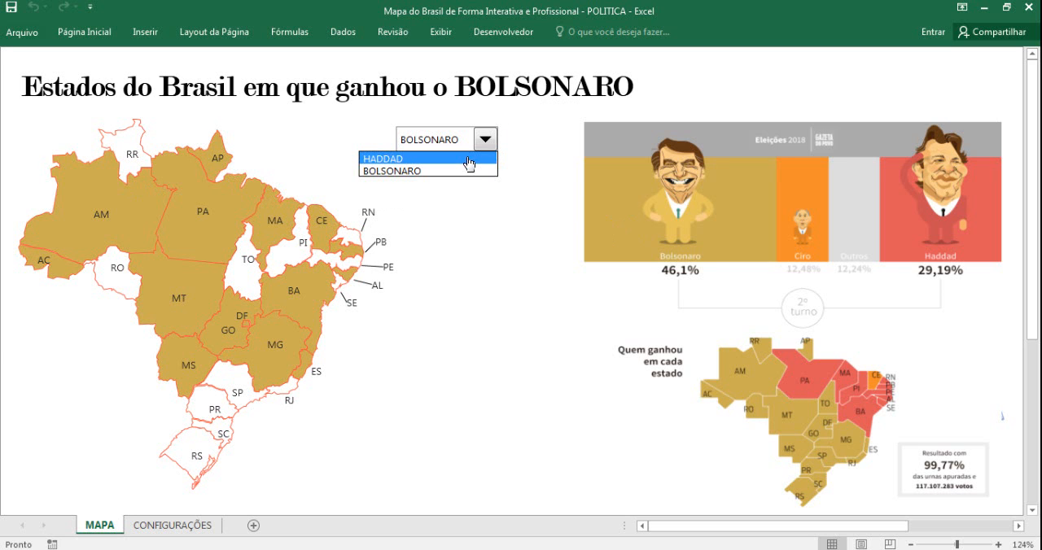
left_click(466, 157)
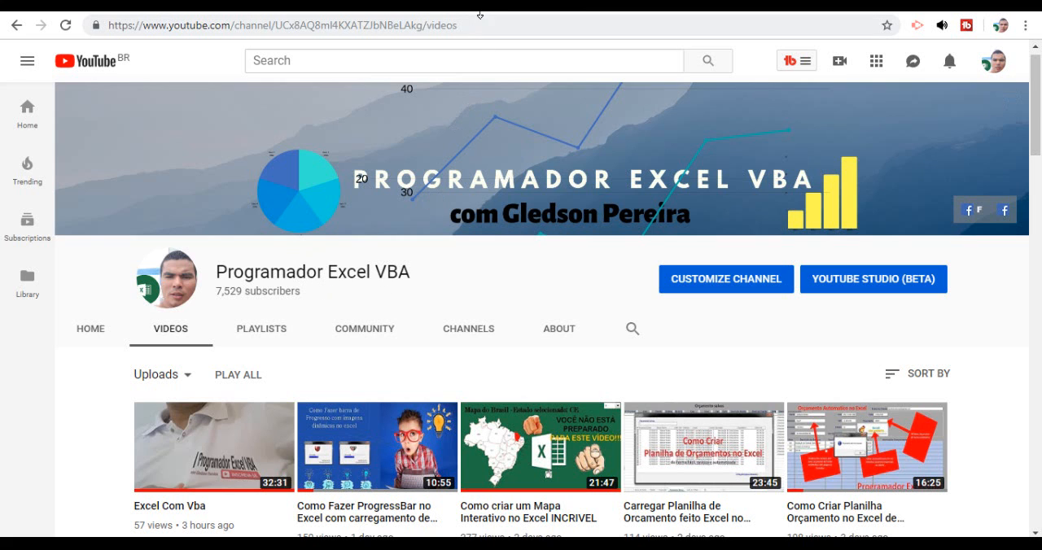
mouse_move(508, 129)
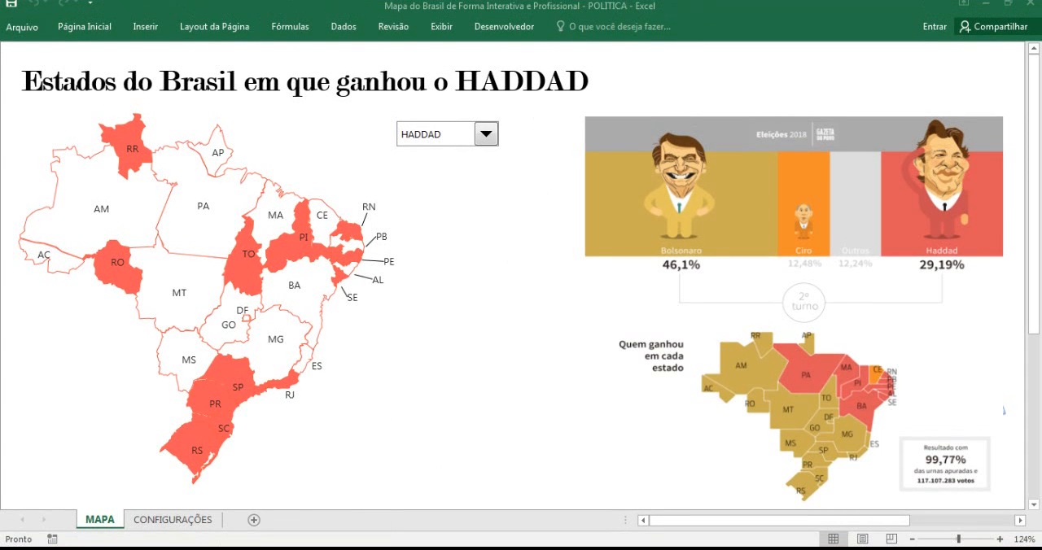
Switch to the state-selection map workbook and select AM, GO and finally PA as the highlighted state.
left_click(270, 494)
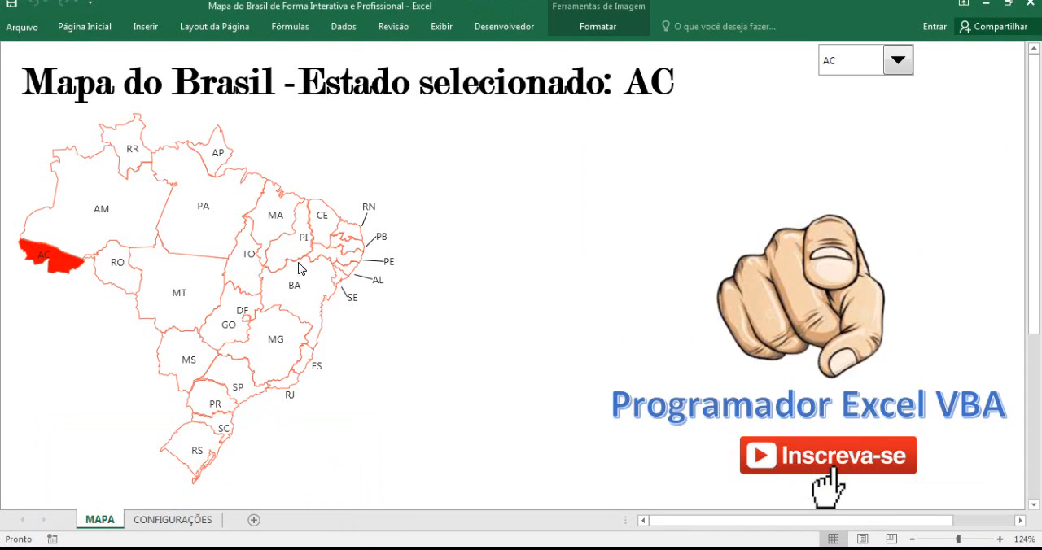
left_click(893, 67)
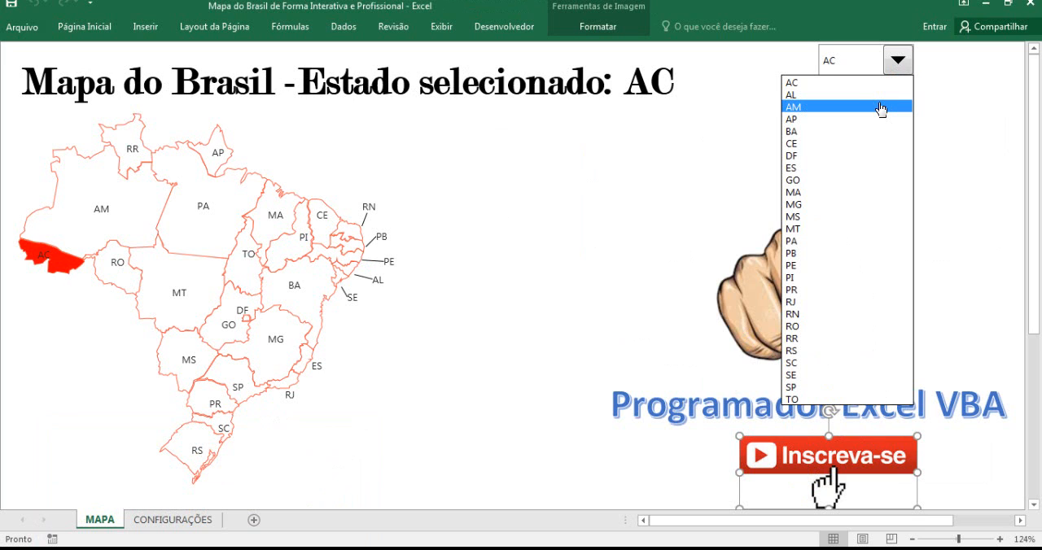
left_click(880, 108)
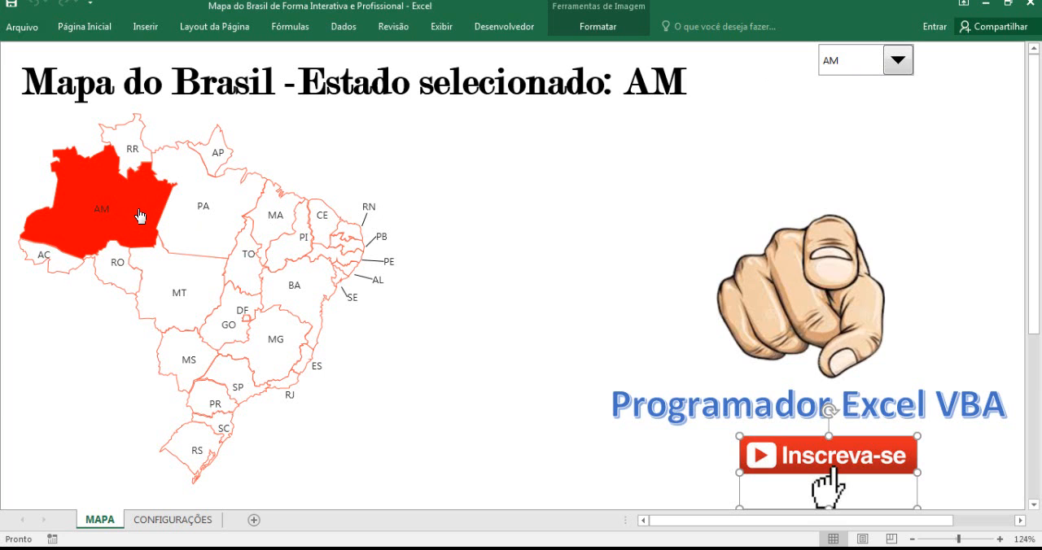
left_click(894, 79)
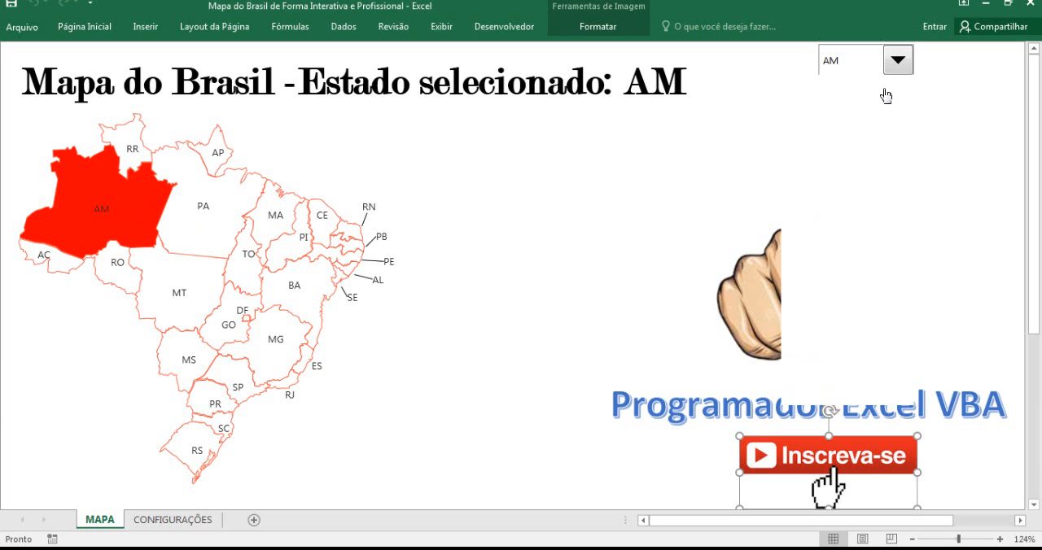
left_click(848, 184)
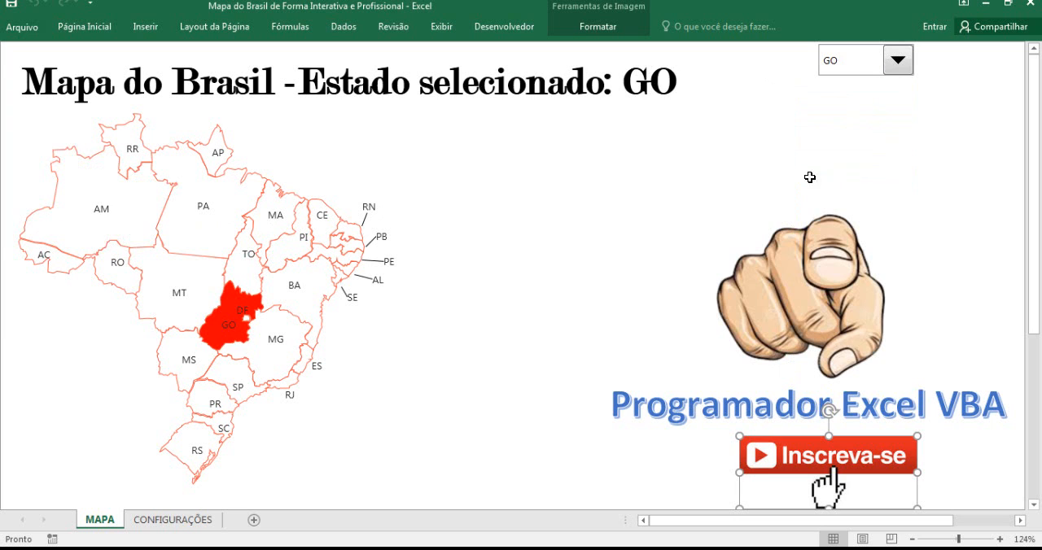
left_click(896, 77)
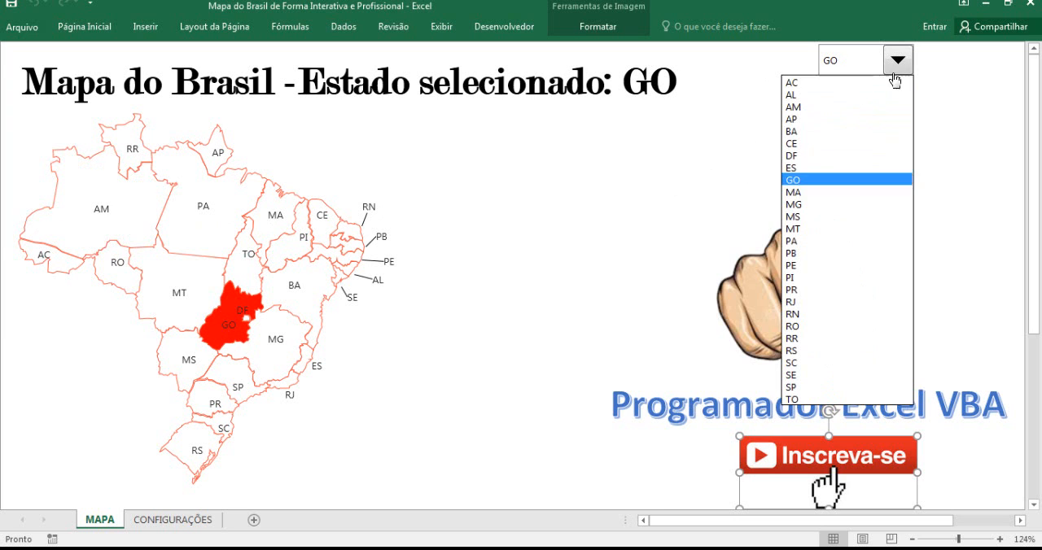
left_click(847, 242)
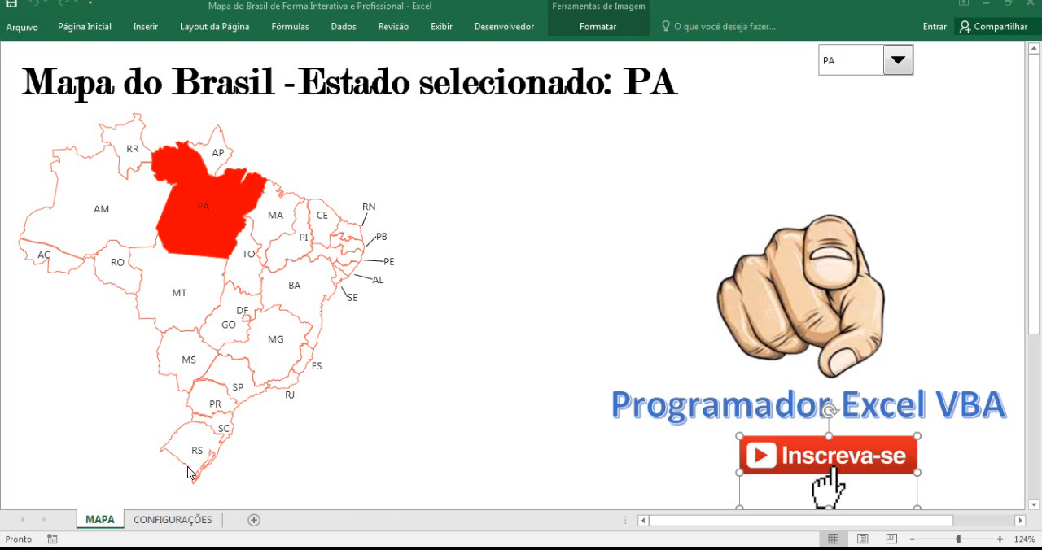
Insert an empty column between the UF and Red columns on the CONFIGURAÇÕES sheet of the state-selection workbook.
left_click(156, 455)
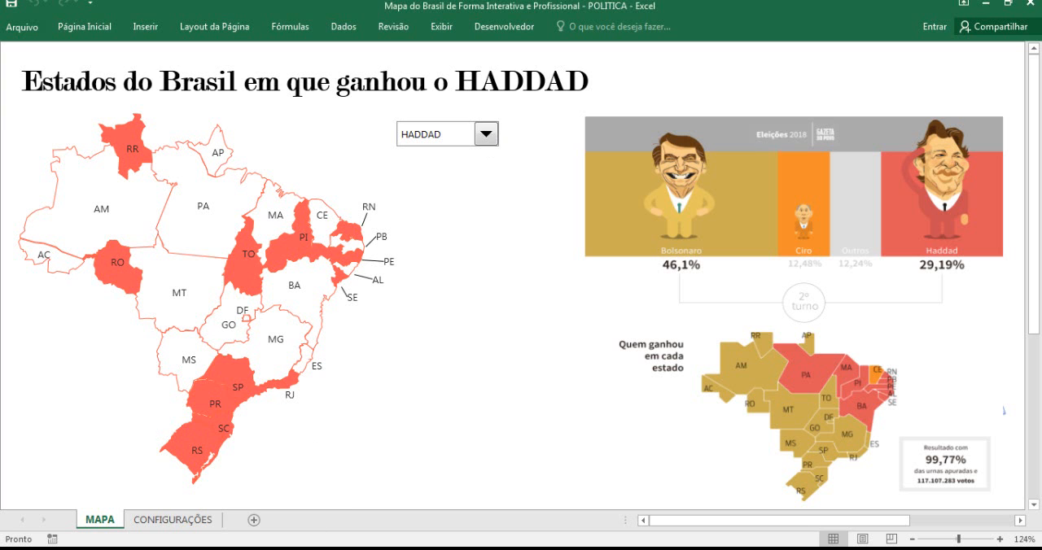
left_click(302, 488)
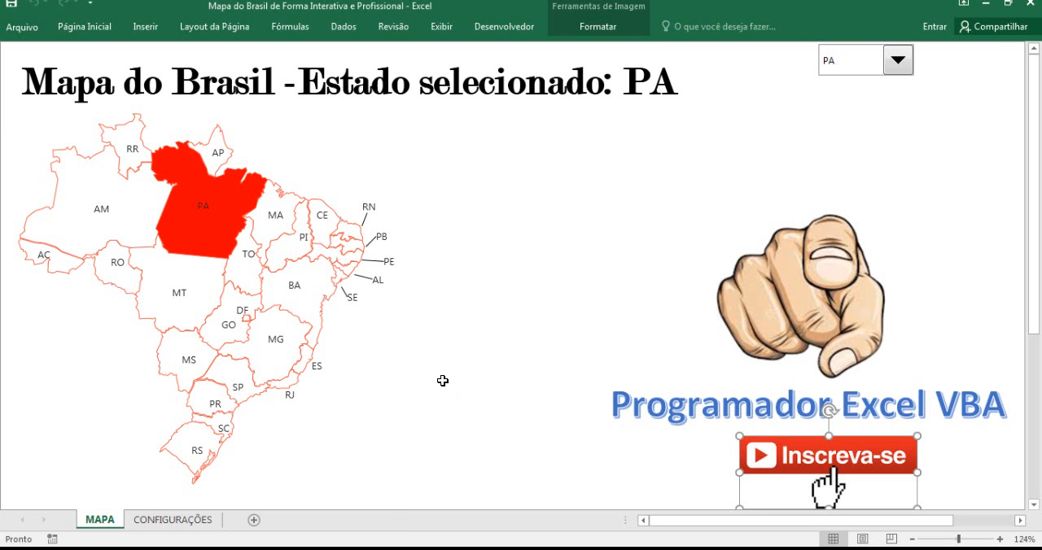
left_click(159, 520)
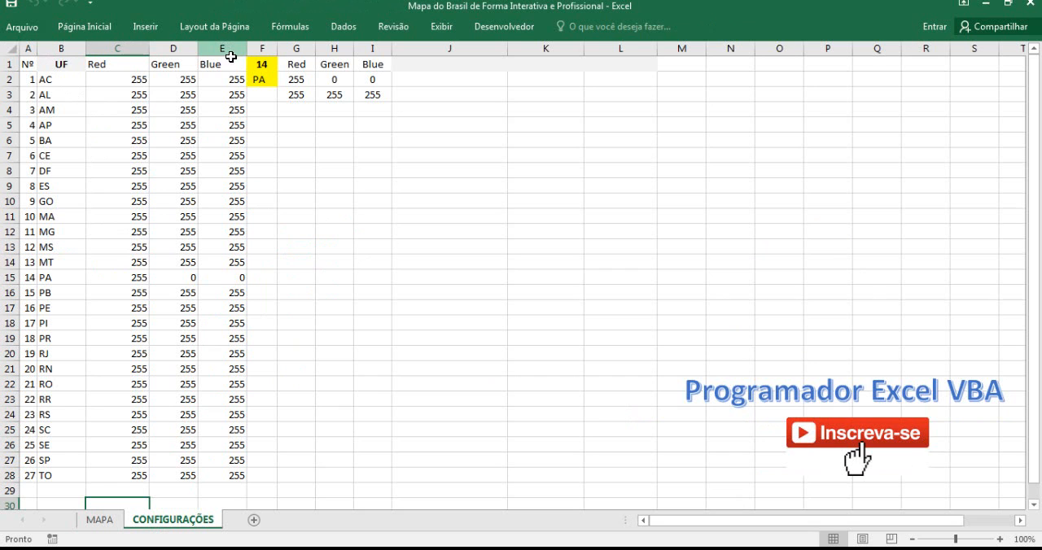
left_click(673, 6)
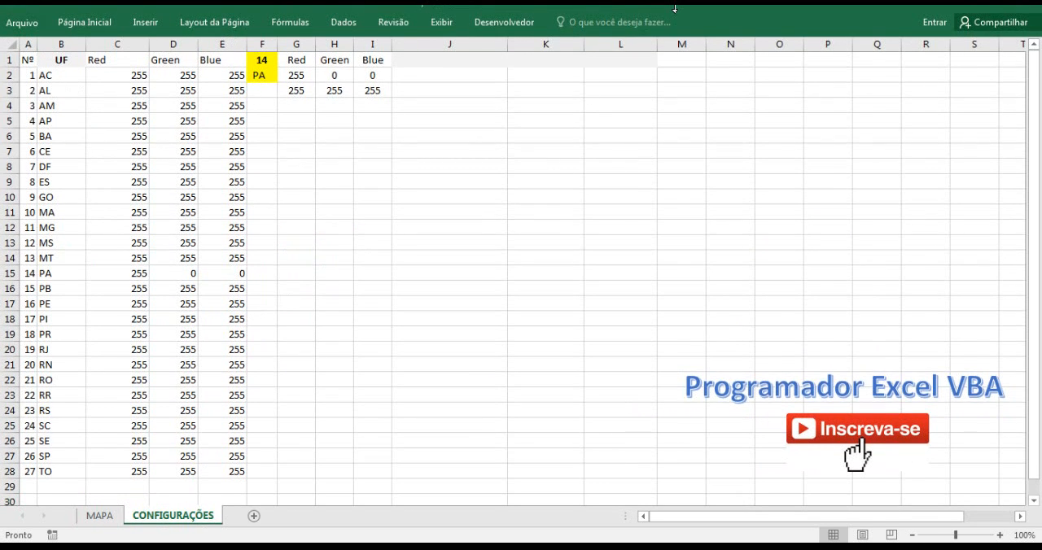
left_click(675, 8)
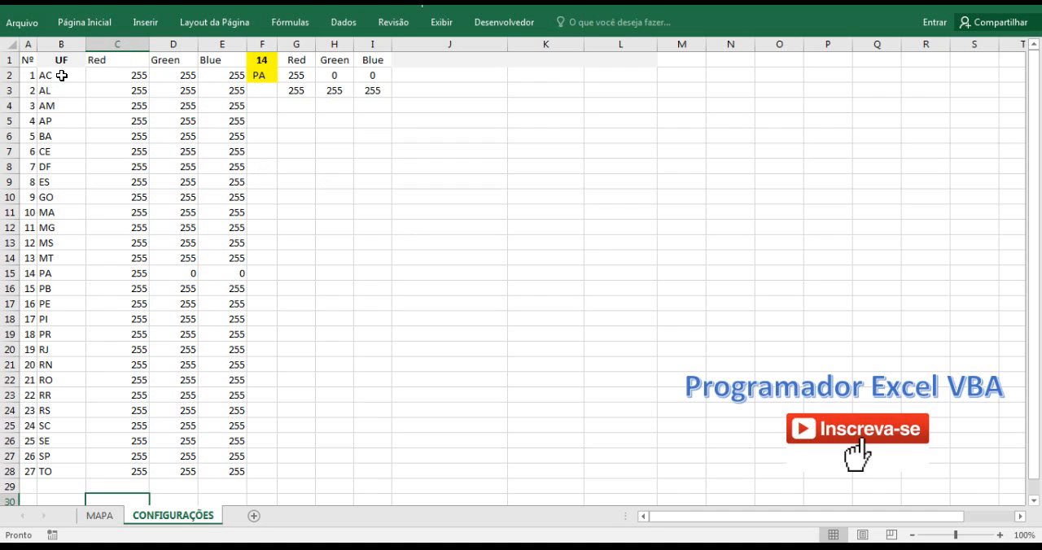
left_click(112, 41)
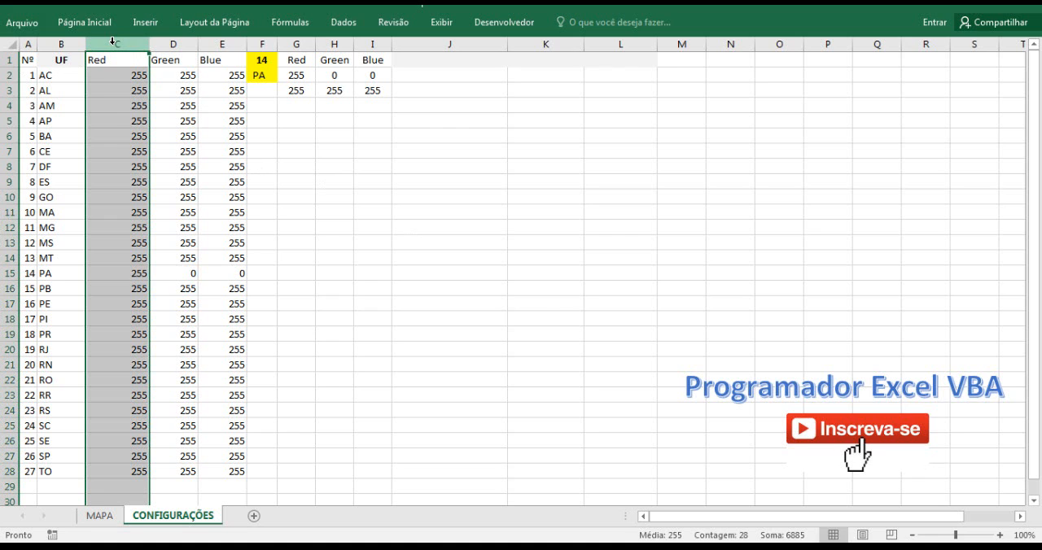
key("ctrl+plus")
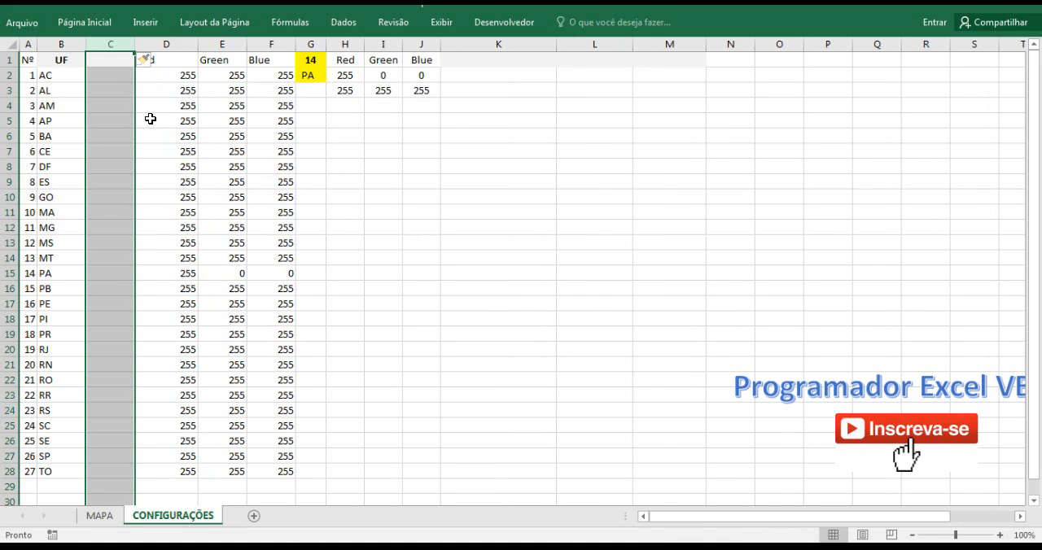
left_click(77, 90)
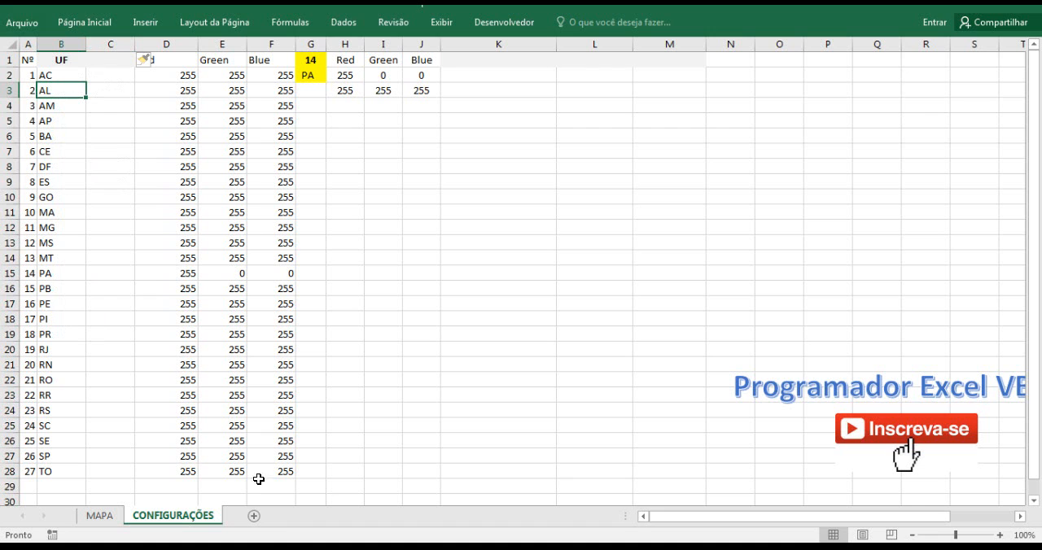
Copy the election results picture from the POLITICA workbook's CONFIGURAÇÕES sheet and place it beside the colour values in the state-selection workbook.
mouse_move(213, 548)
left_click(174, 466)
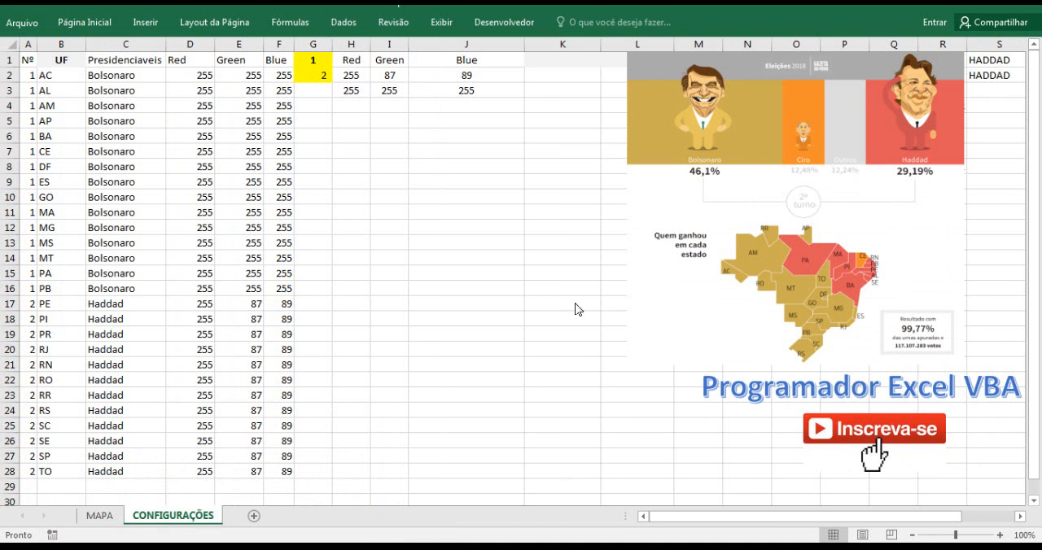
left_click(742, 277)
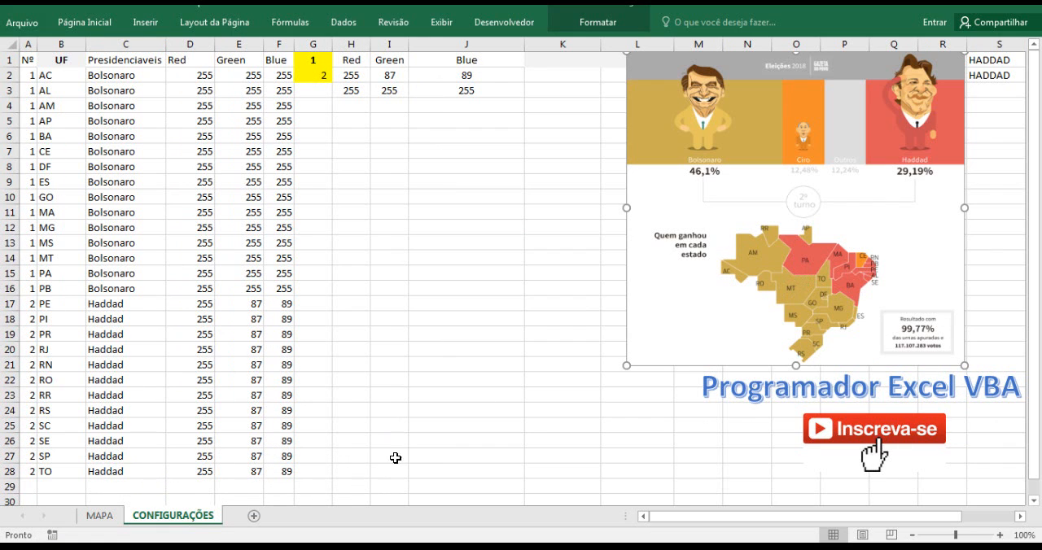
left_click(216, 545)
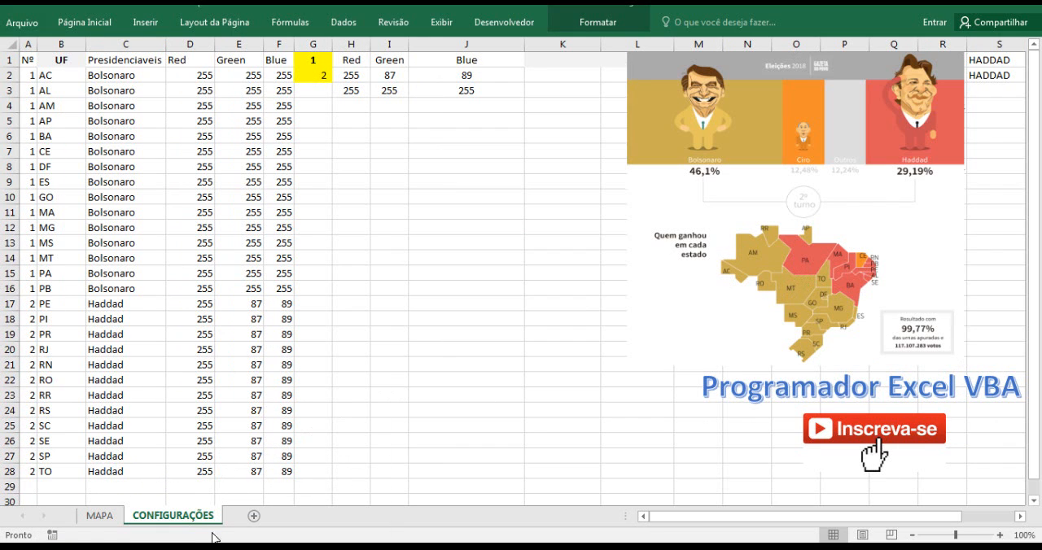
left_click(246, 493)
left_click(424, 137)
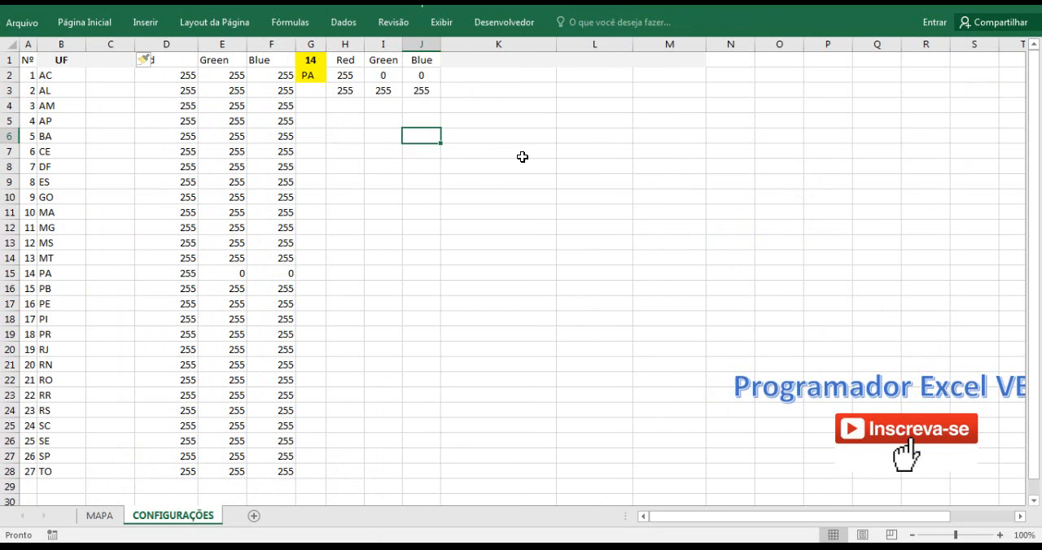
key("ctrl+v")
left_click_drag(545, 231, 595, 169)
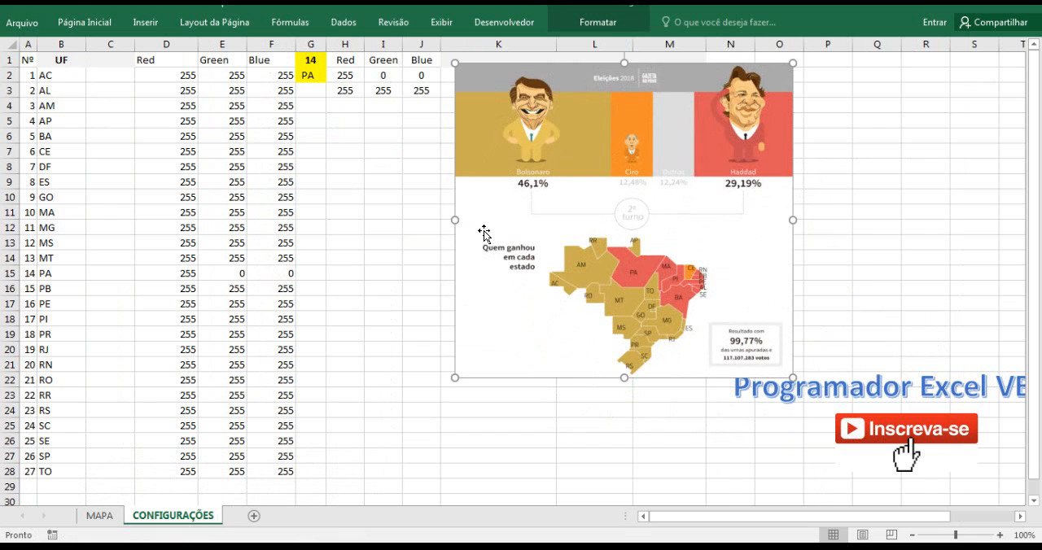
Copy the Presidenciaveis column from the POLITICA workbook into the empty column C of the state-selection workbook's CONFIGURAÇÕES sheet.
left_click(186, 484)
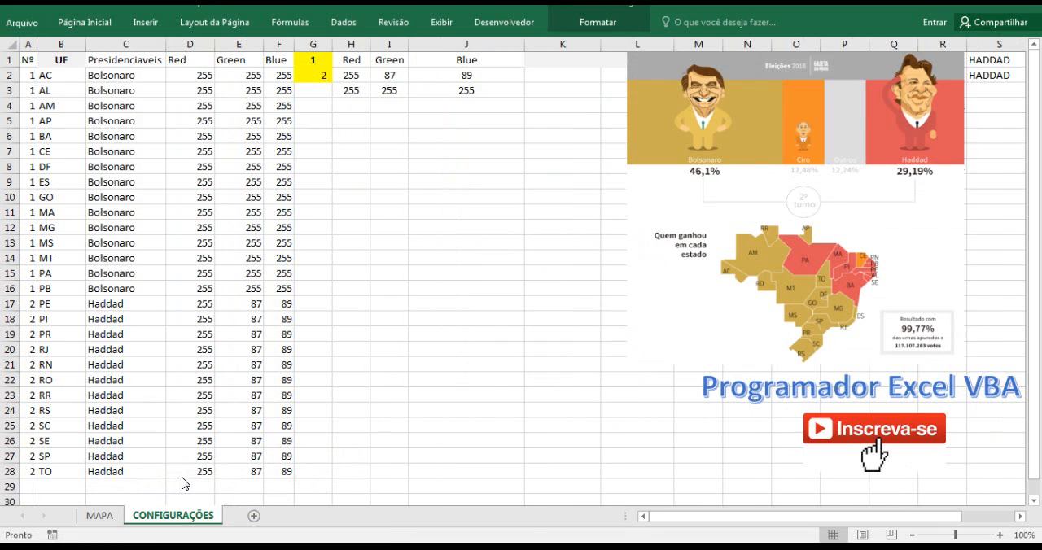
left_click(133, 44)
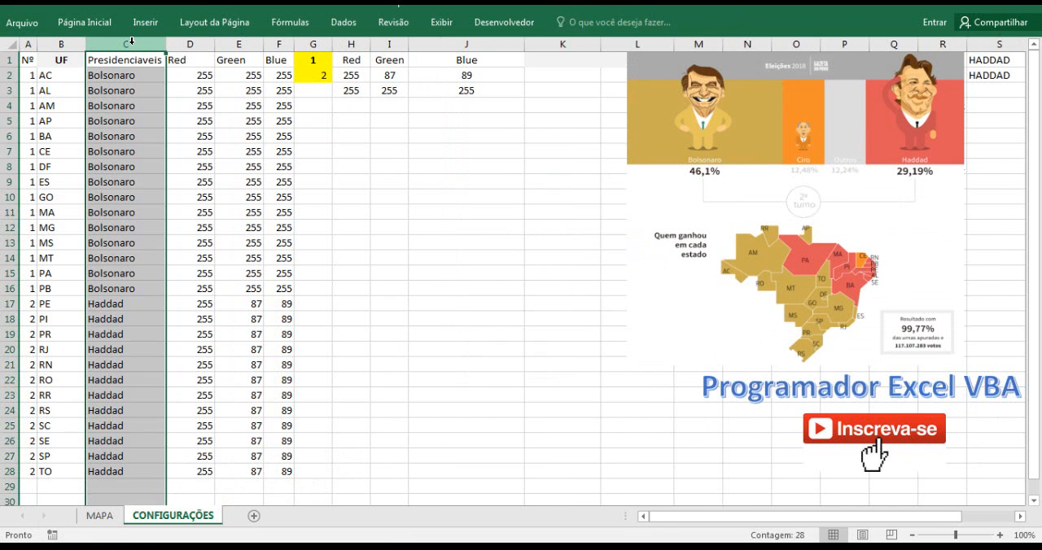
key("ctrl+c")
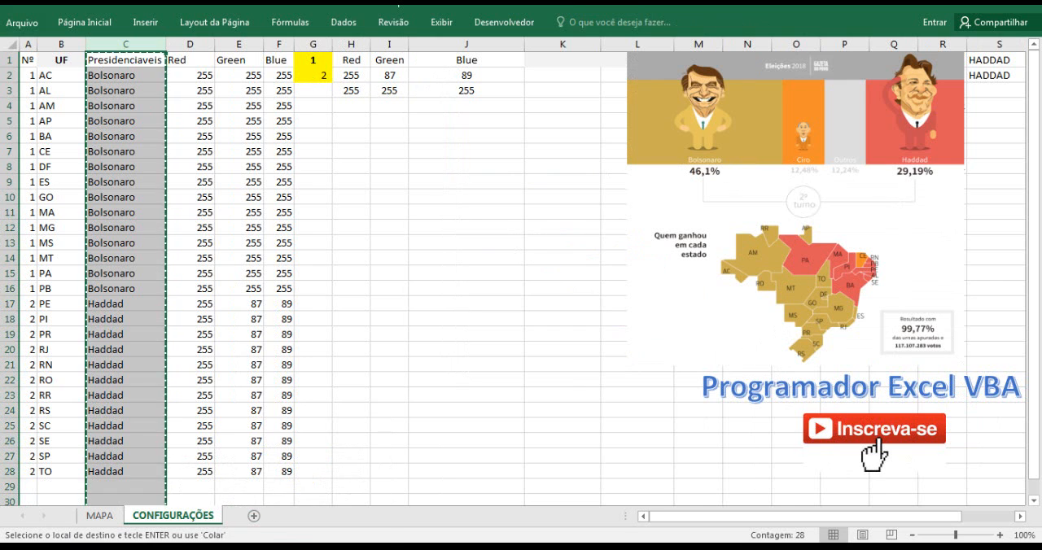
left_click(257, 544)
left_click(249, 491)
left_click(105, 41)
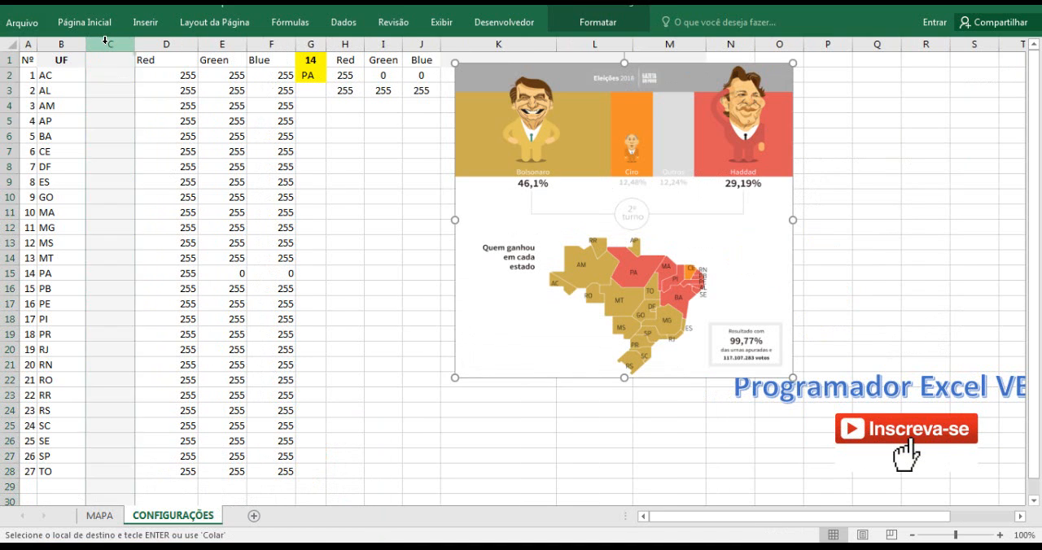
key("ctrl+v")
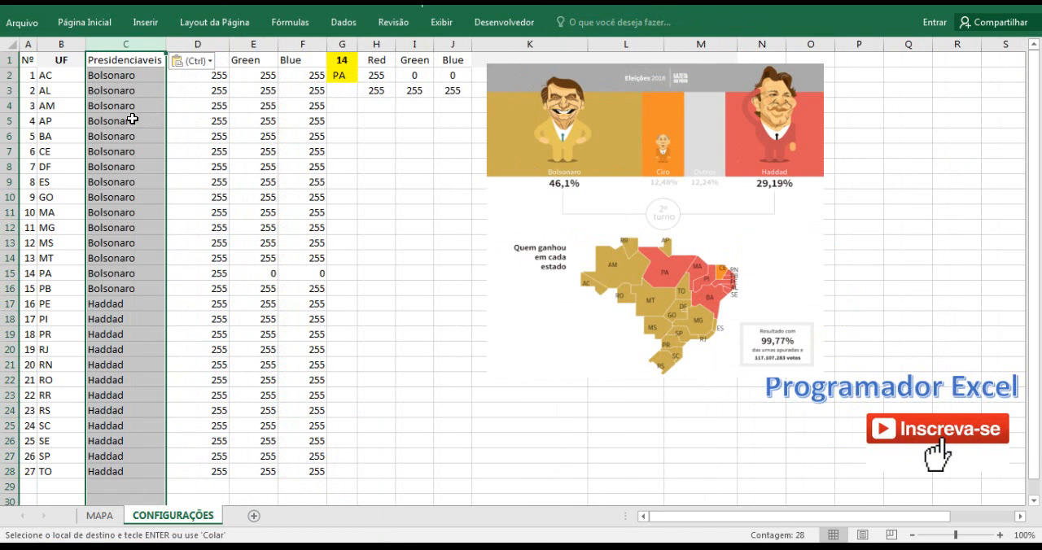
left_click(114, 77)
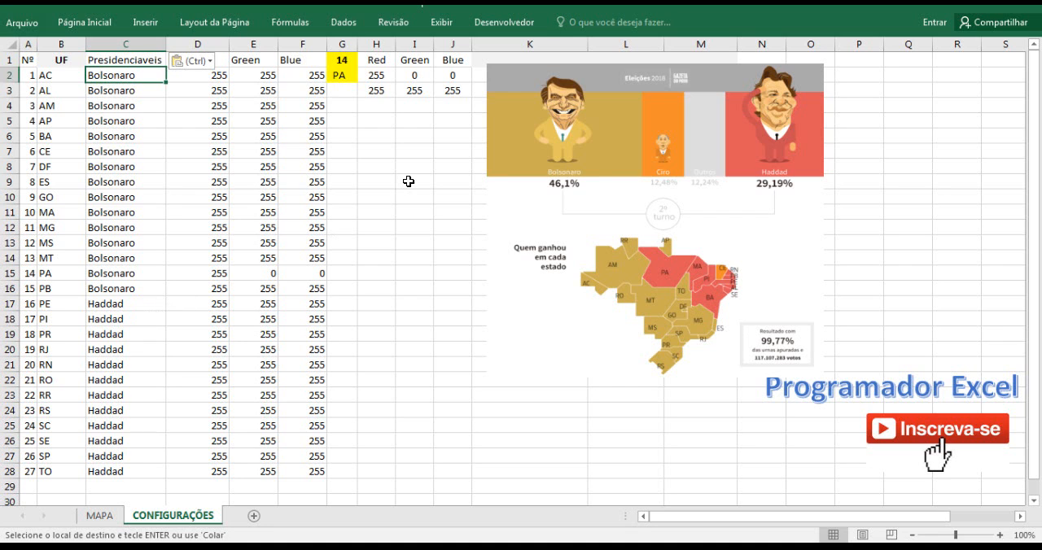
Move the election picture slightly farther from the colour values, and check the MAPA sheet before returning to CONFIGURAÇÕES.
left_click_drag(531, 139, 565, 141)
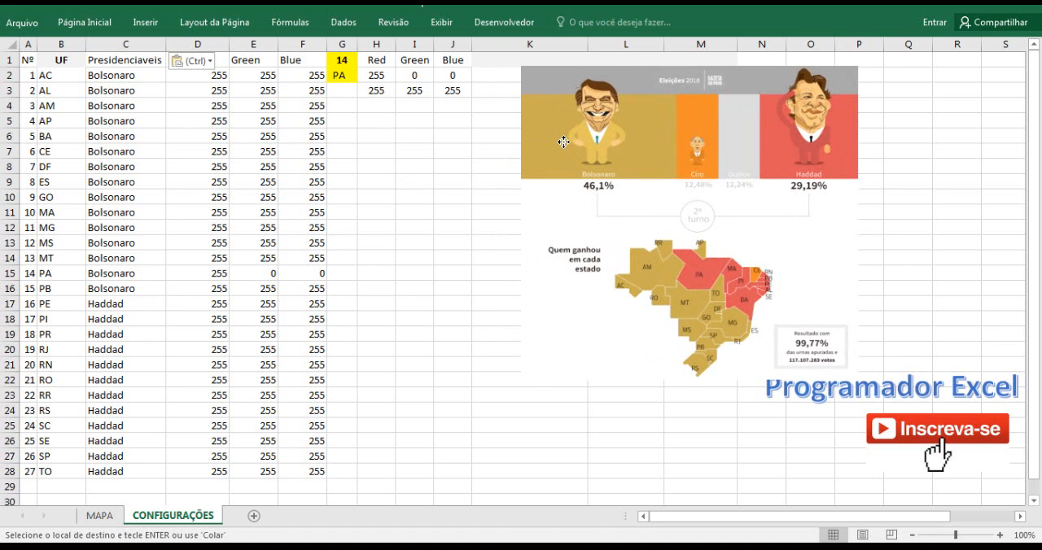
left_click(106, 518)
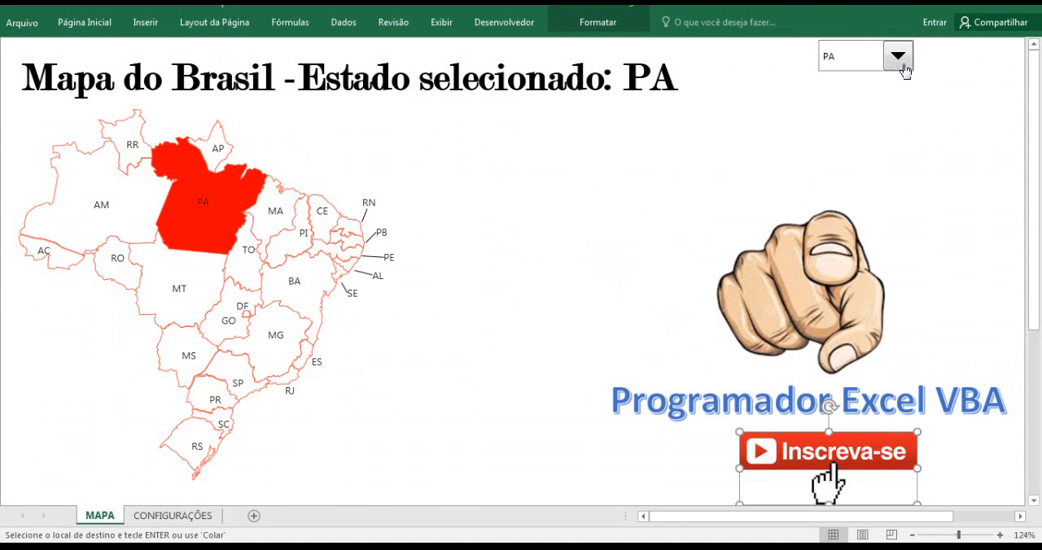
left_click(172, 515)
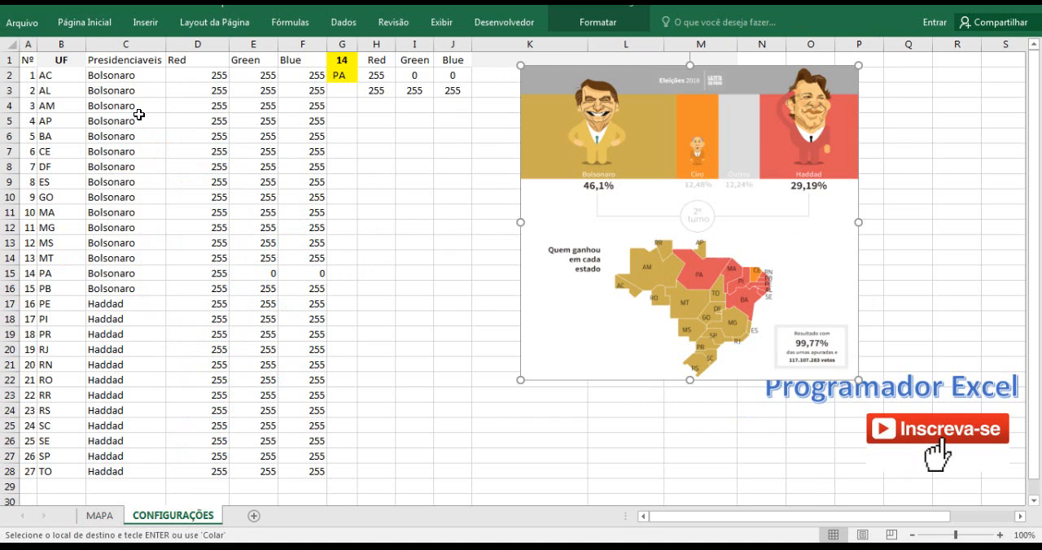
key("Escape")
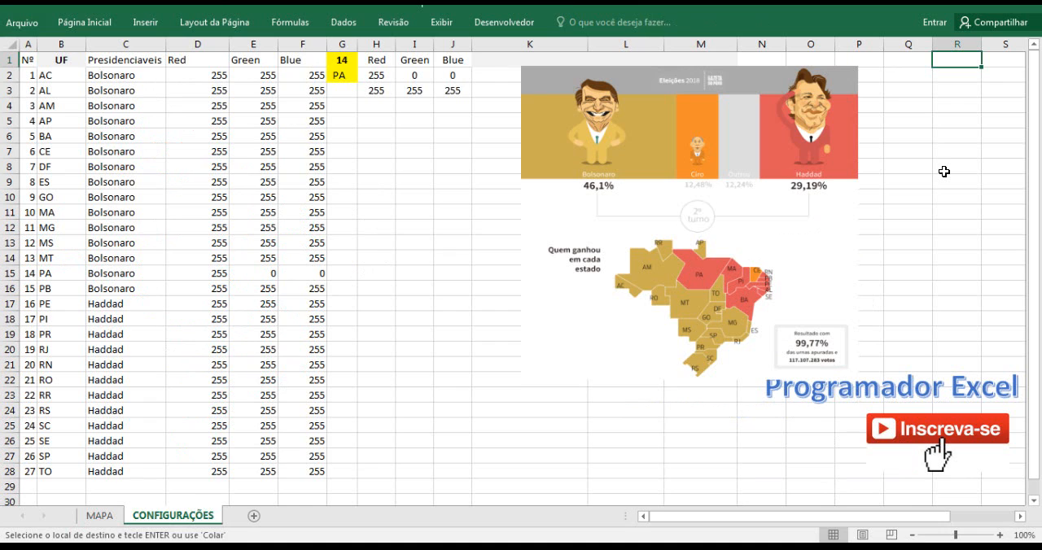
Paste the candidate names HADDAD and BOLSONARO into cells R1:R2 of the CONFIGURAÇÕES sheet.
key("ctrl+v")
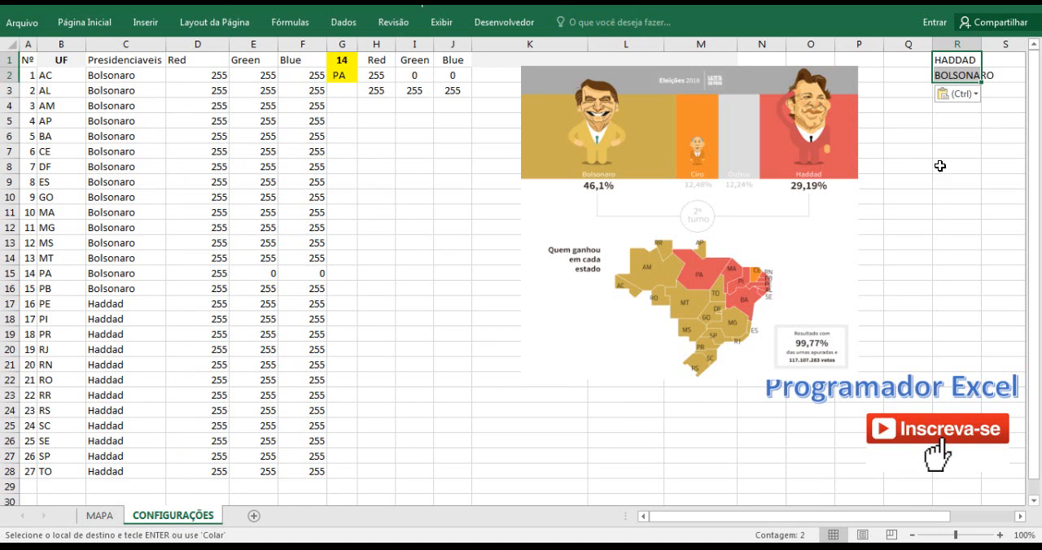
left_click(940, 166)
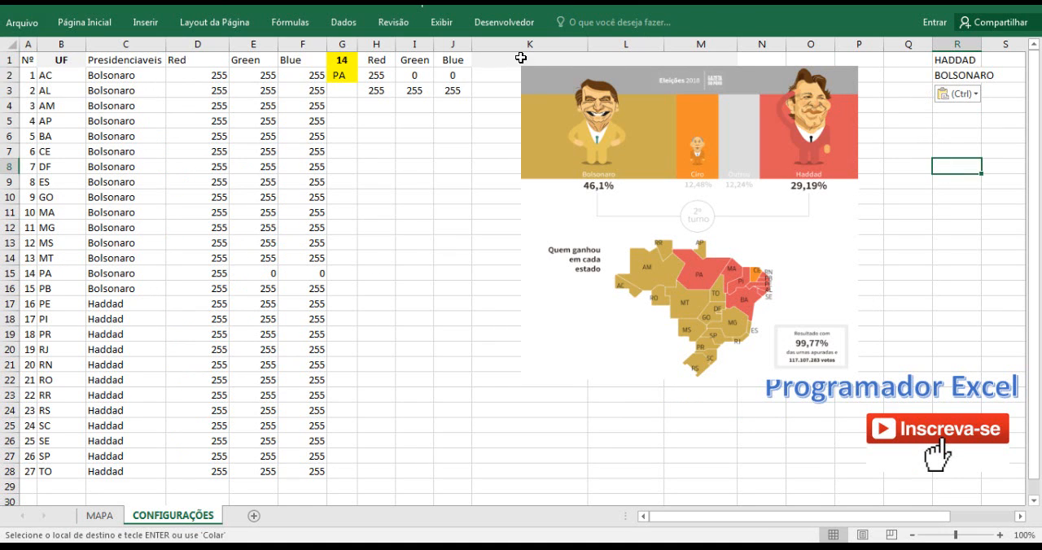
Insert a form-control combo box on the MAPA sheet, in the empty area below the map title.
left_click(96, 516)
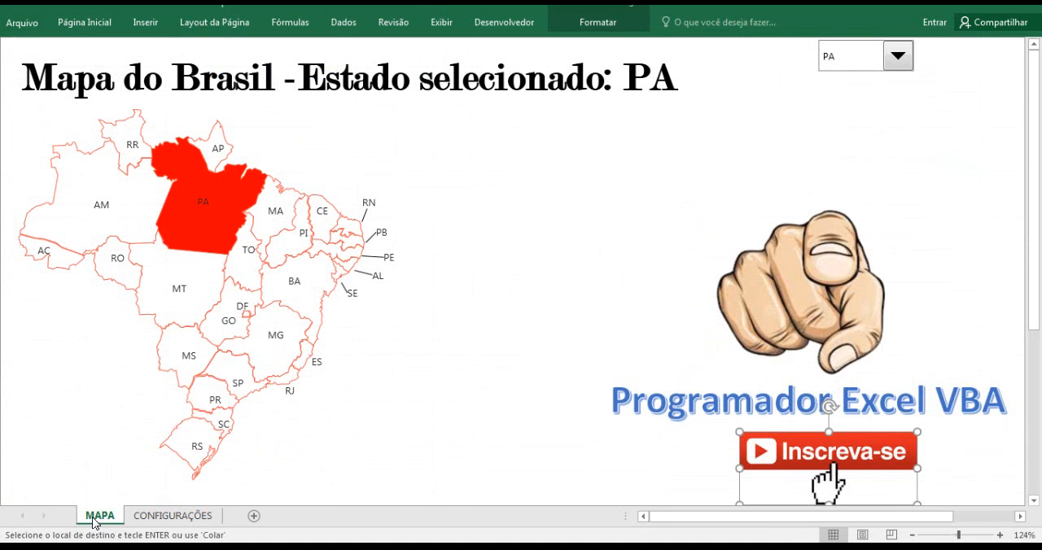
left_click(501, 24)
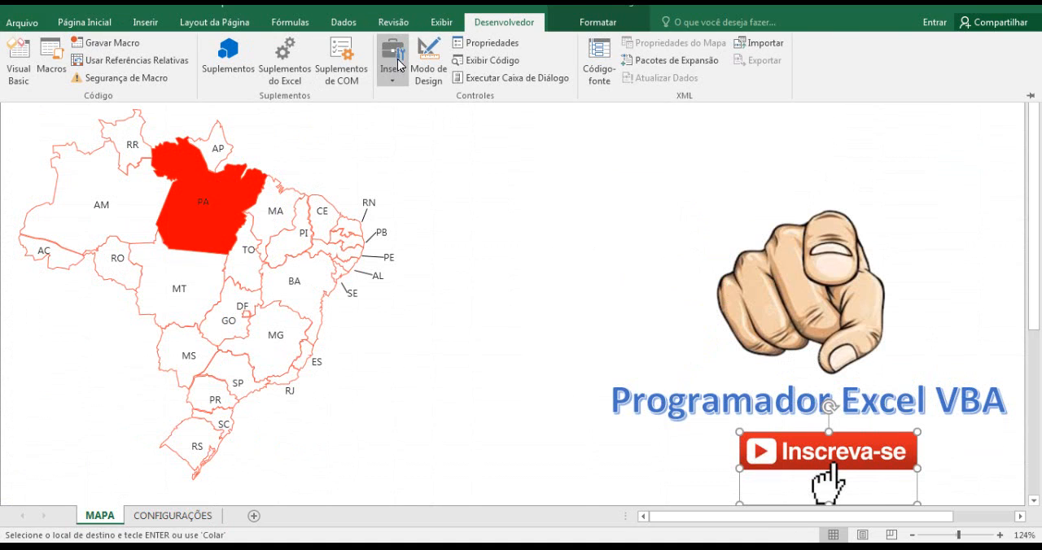
left_click(393, 65)
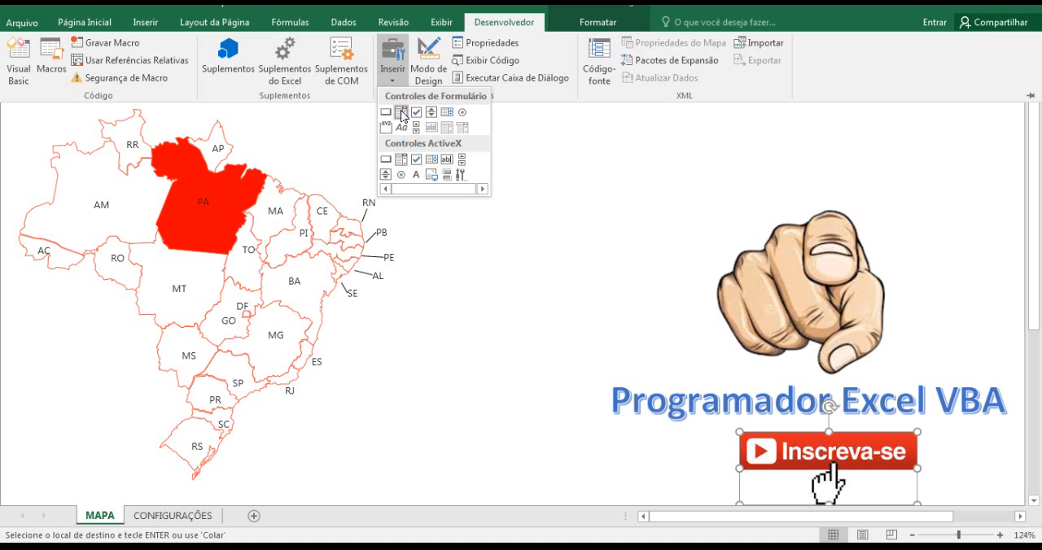
left_click(401, 114)
left_click_drag(545, 121, 681, 151)
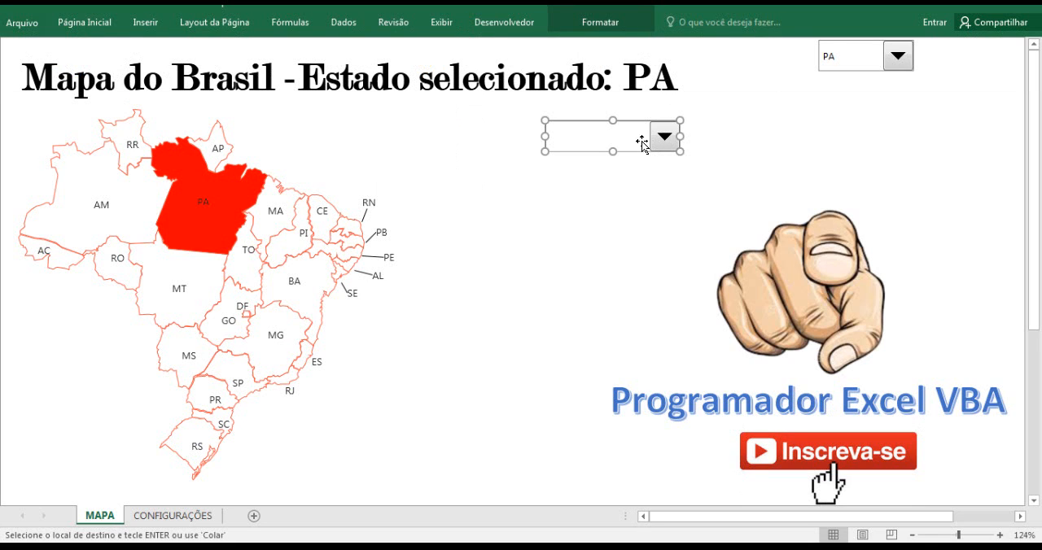
Set the new combo box's input range to the candidate names in CONFIGURAÇÕES!$R$1:$R$2.
right_click(633, 144)
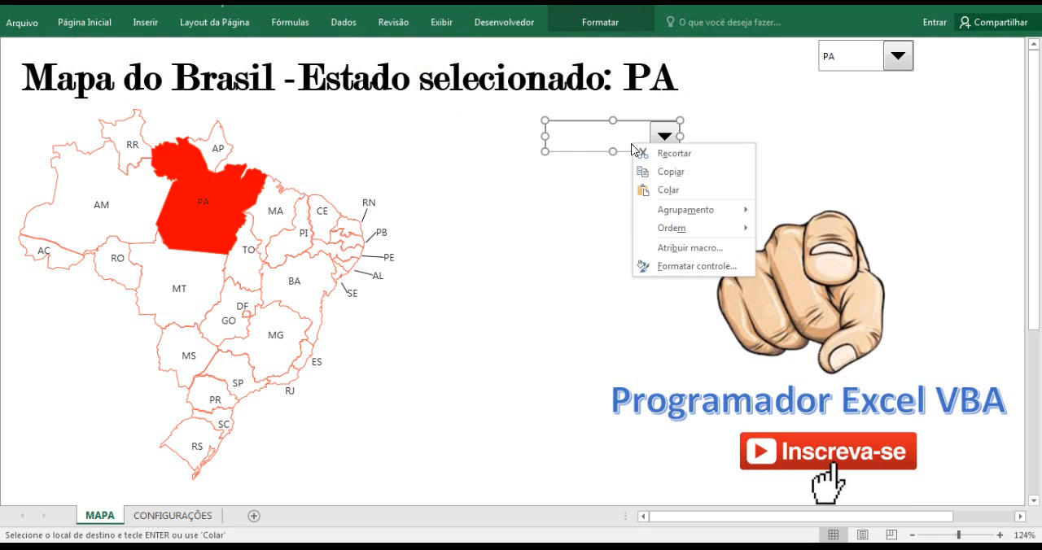
left_click(680, 267)
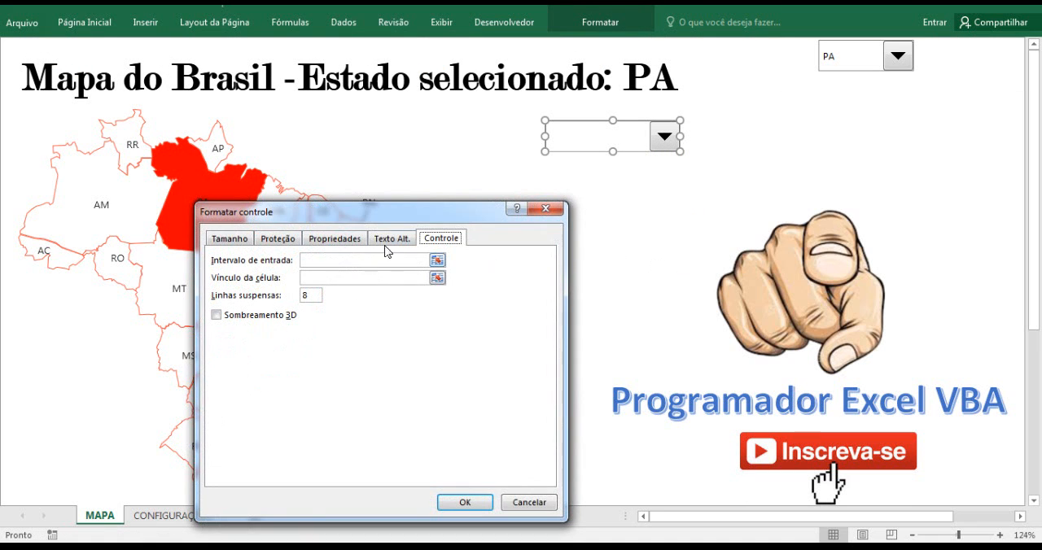
left_click_drag(363, 213, 446, 194)
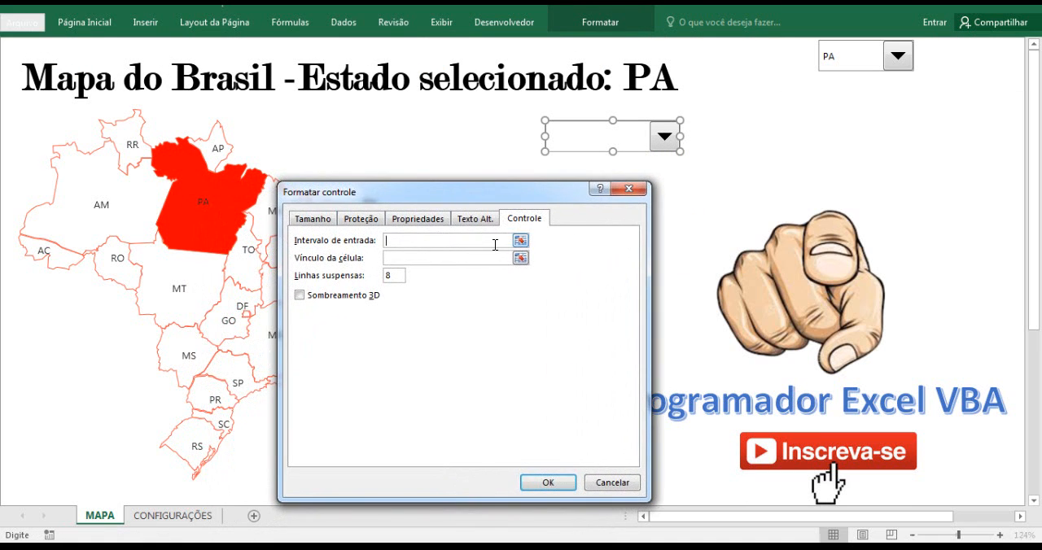
left_click(520, 241)
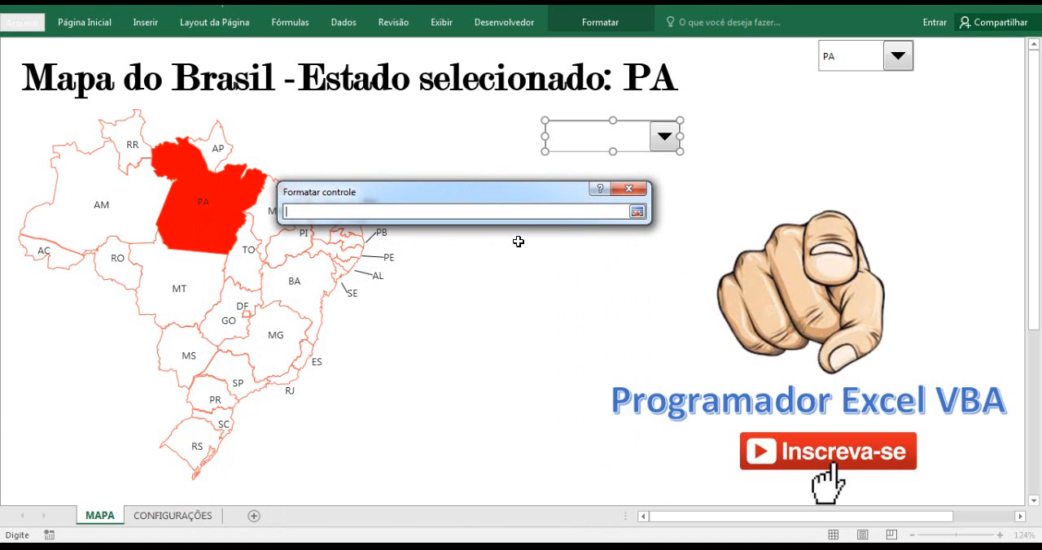
left_click(196, 515)
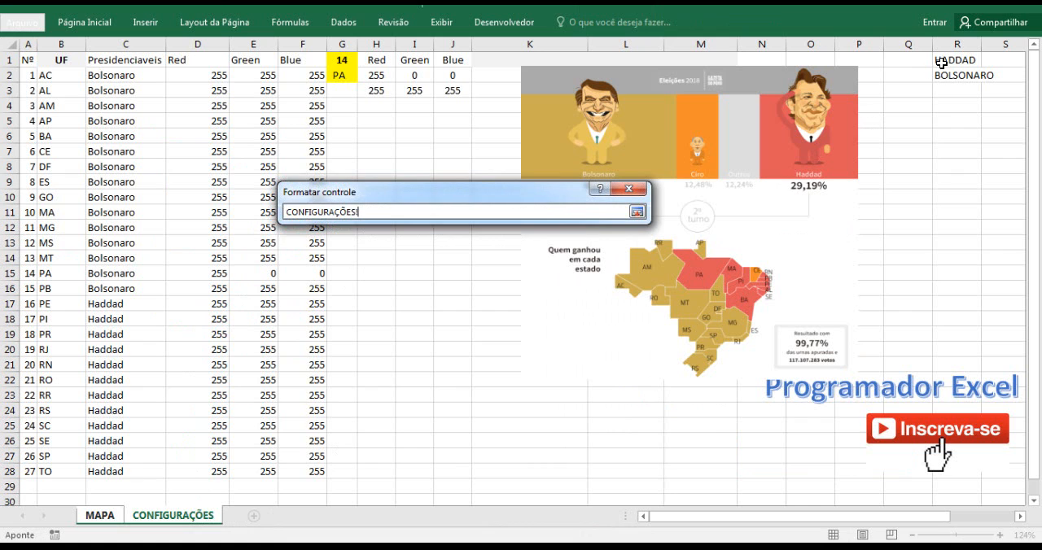
left_click_drag(939, 62, 944, 71)
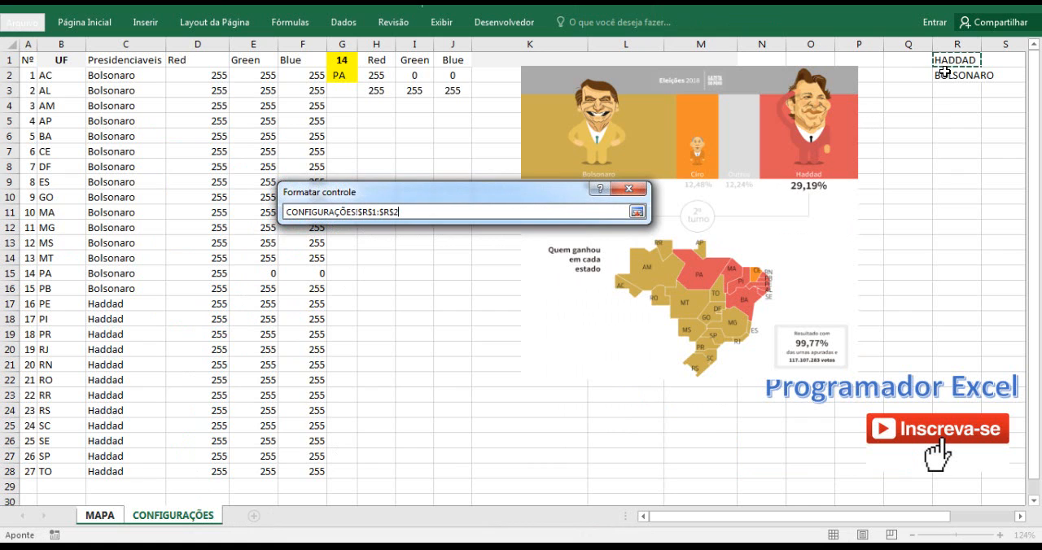
left_click(637, 213)
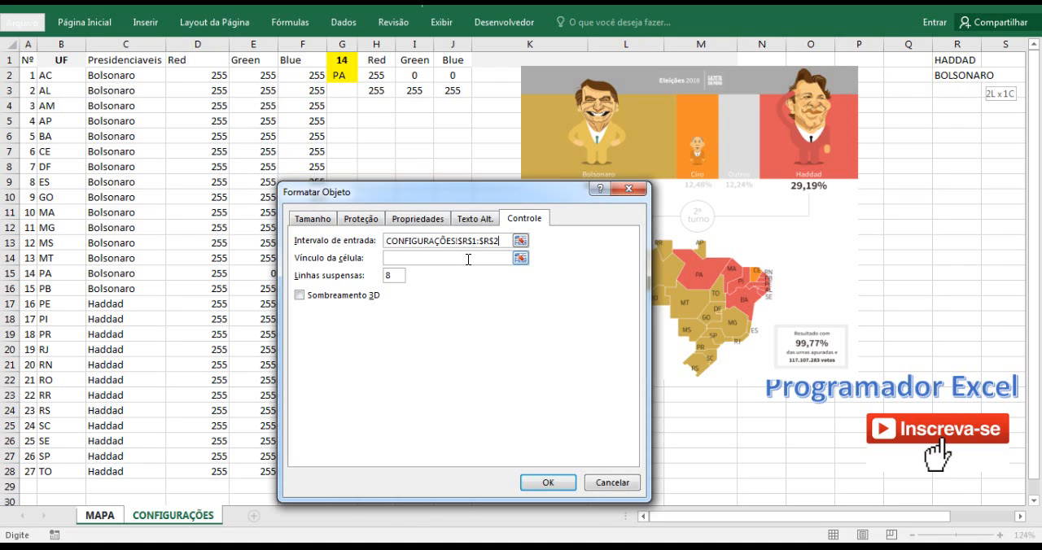
Link the combo box to cell CONFIGURAÇÕES!$G$1 and set its drop-down lines to 2.
left_click(468, 258)
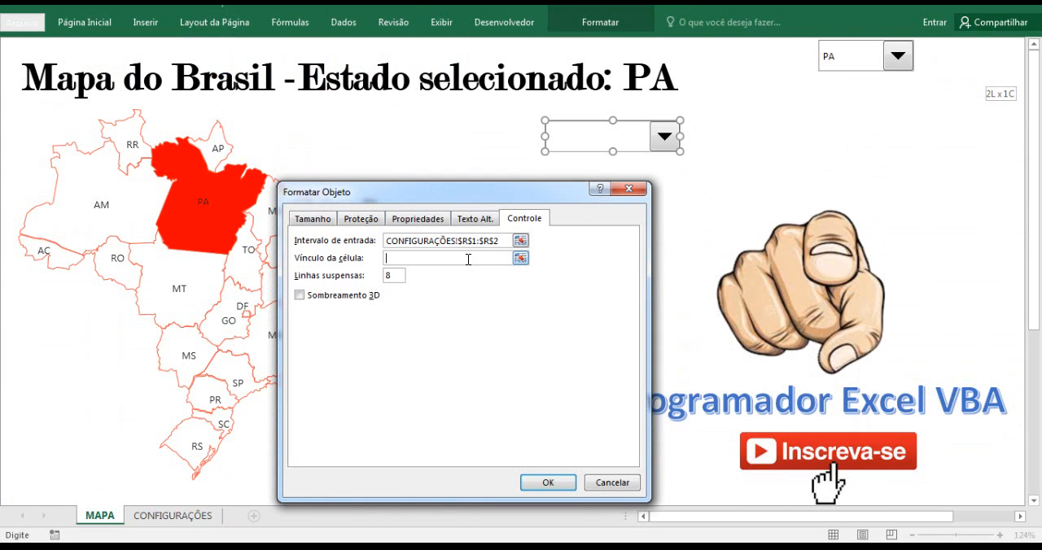
left_click(519, 258)
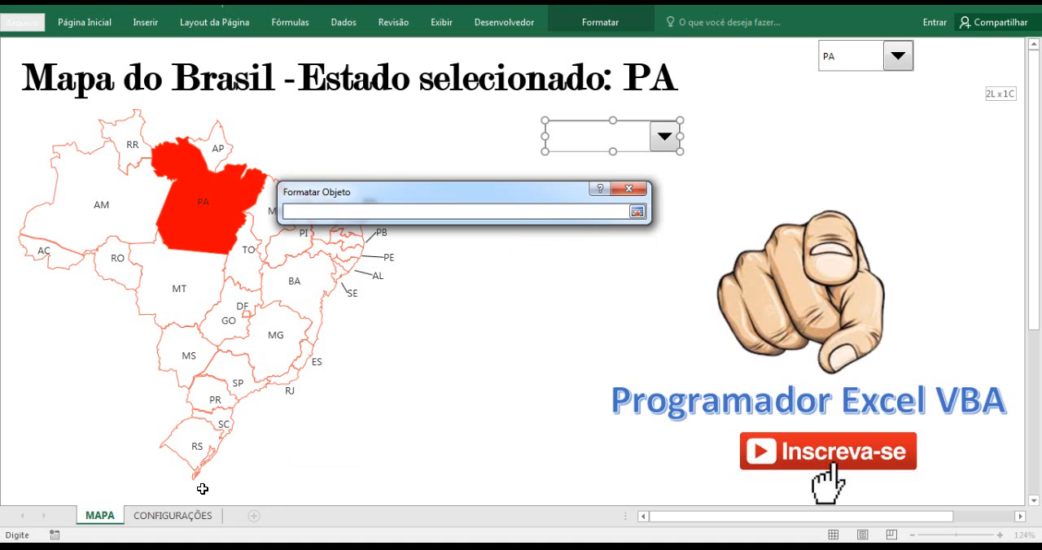
left_click(198, 514)
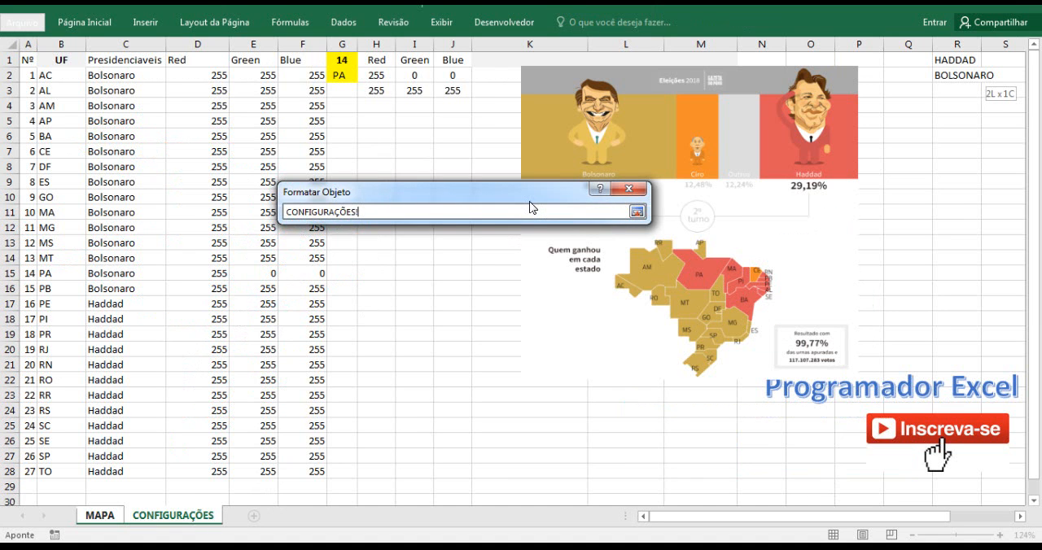
left_click(348, 60)
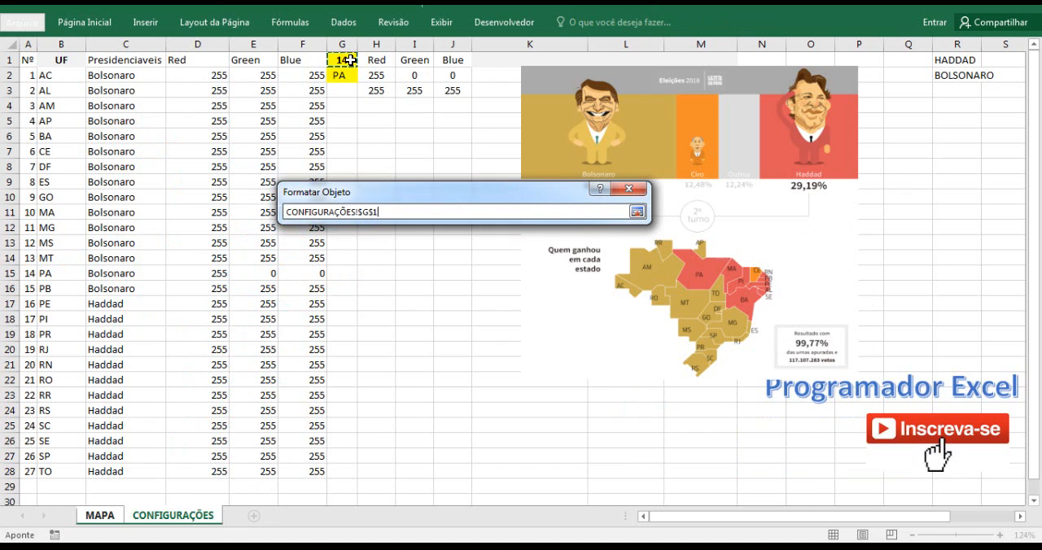
left_click(637, 213)
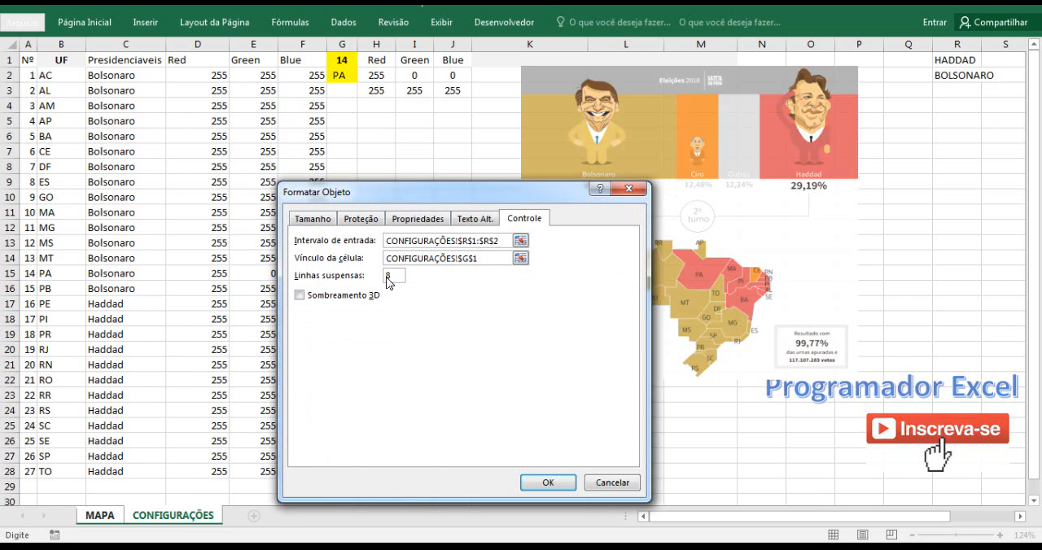
left_click_drag(386, 277, 401, 283)
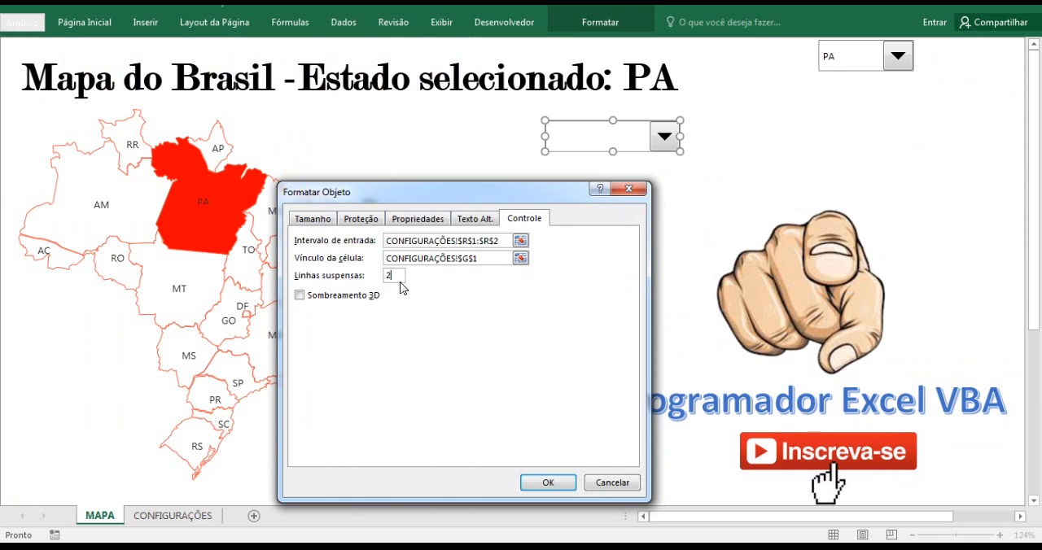
left_click(547, 482)
left_click(675, 171)
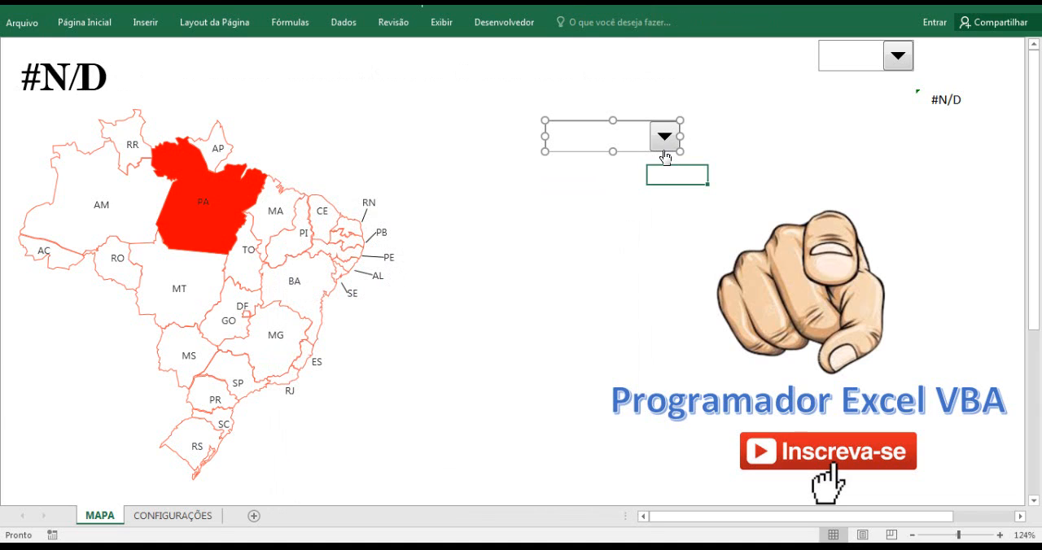
Test the candidate combo box by choosing HADDAD and check linked cell G1 on the CONFIGURAÇÕES sheet.
left_click(664, 135)
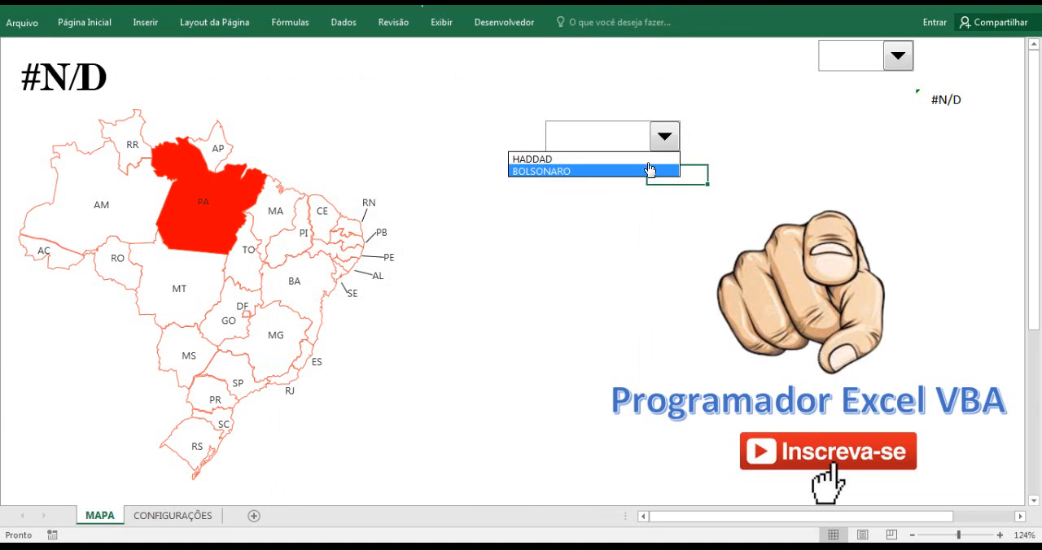
left_click(631, 212)
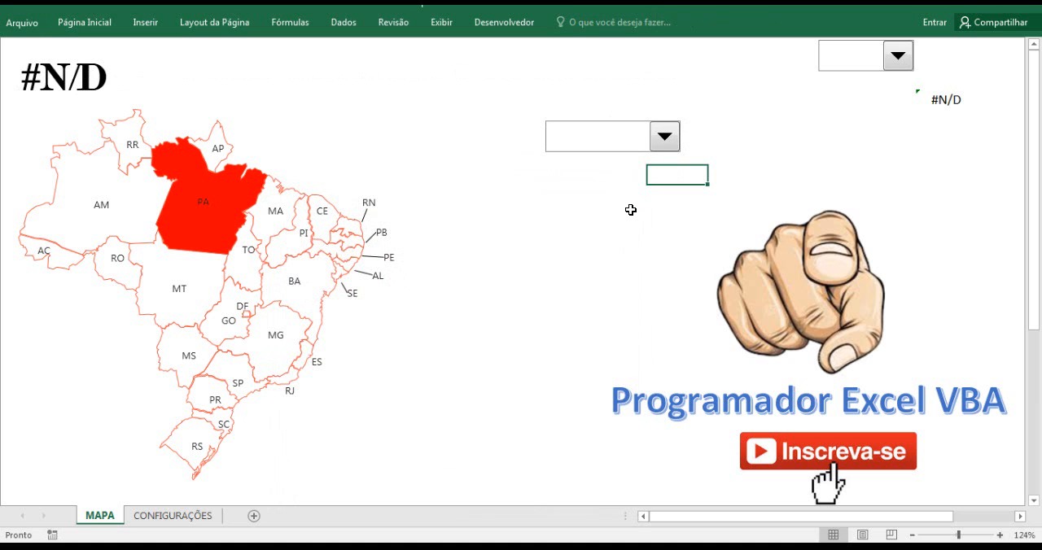
left_click(178, 515)
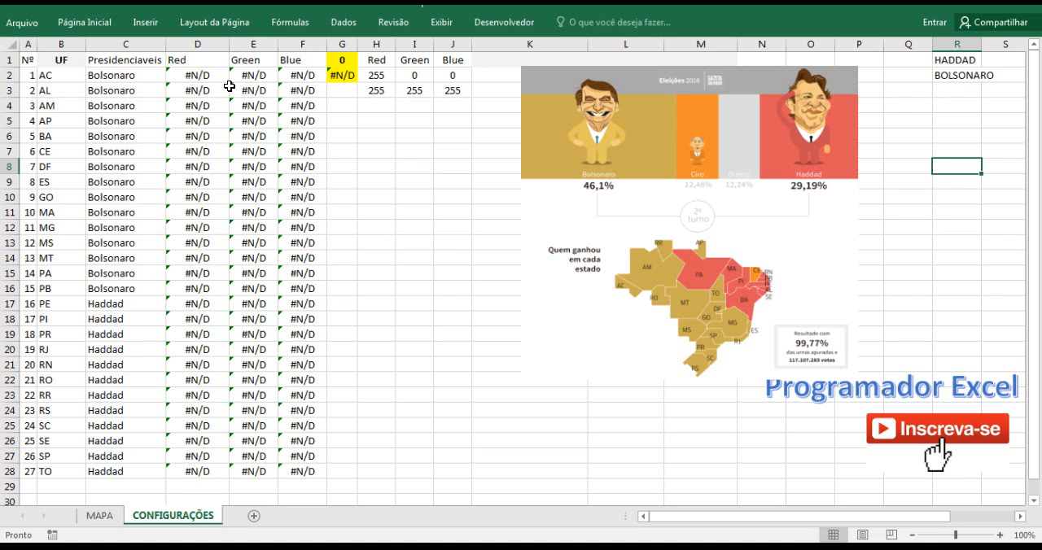
left_click(99, 516)
left_click(666, 140)
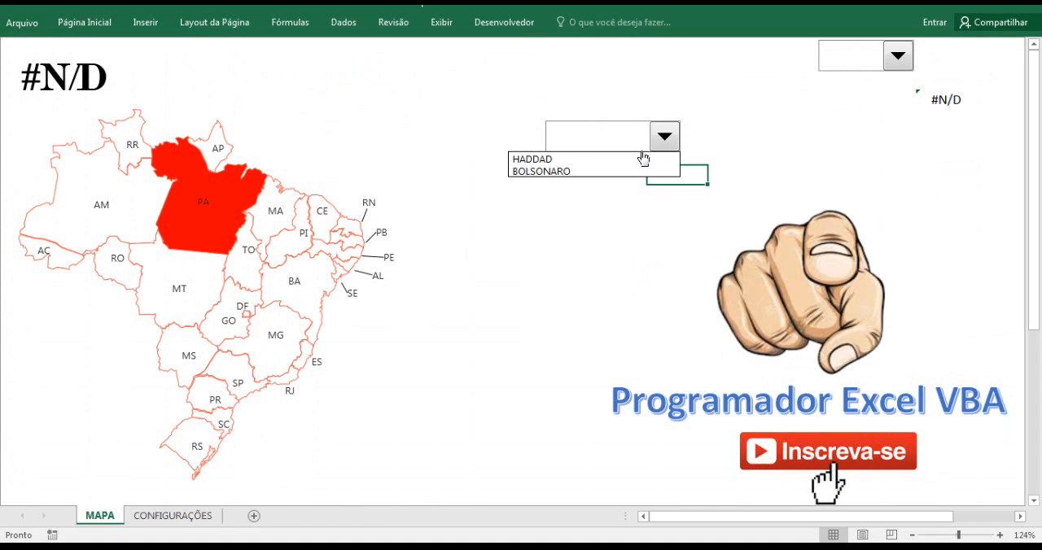
left_click(631, 160)
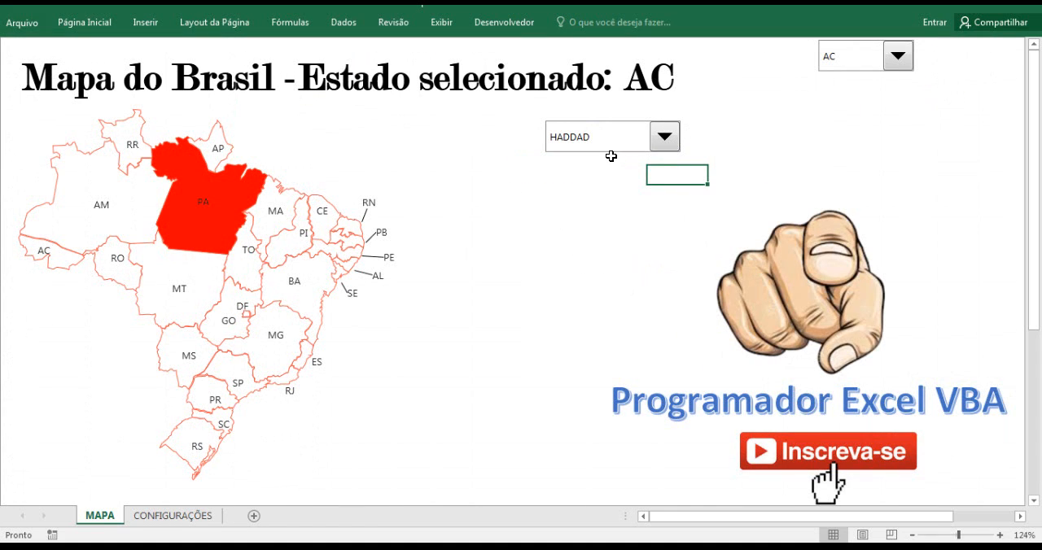
left_click(171, 515)
left_click(343, 59)
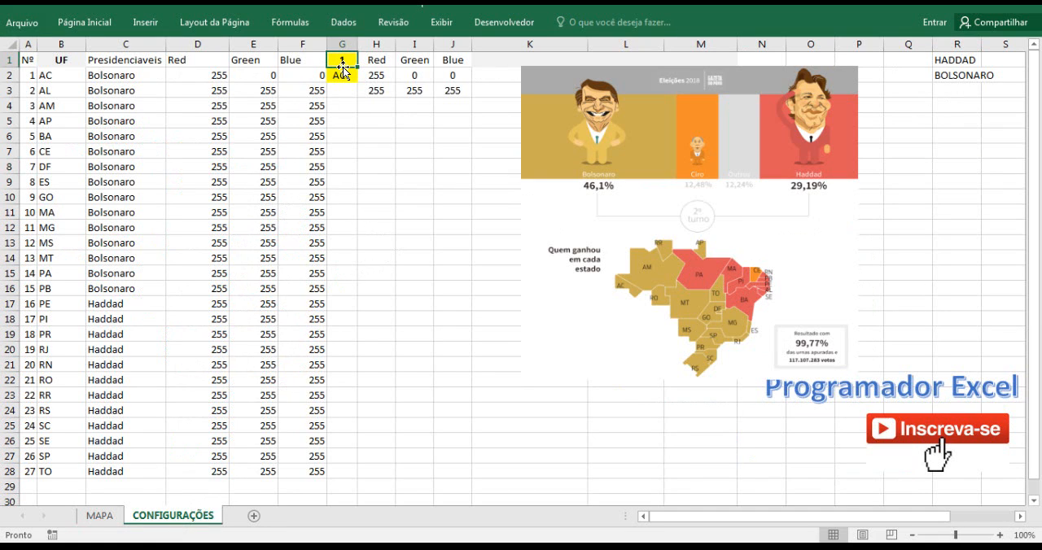
Choose BOLSONARO in the candidate combo box on MAPA and check the linked cell on CONFIGURAÇÕES.
left_click(114, 518)
left_click(662, 138)
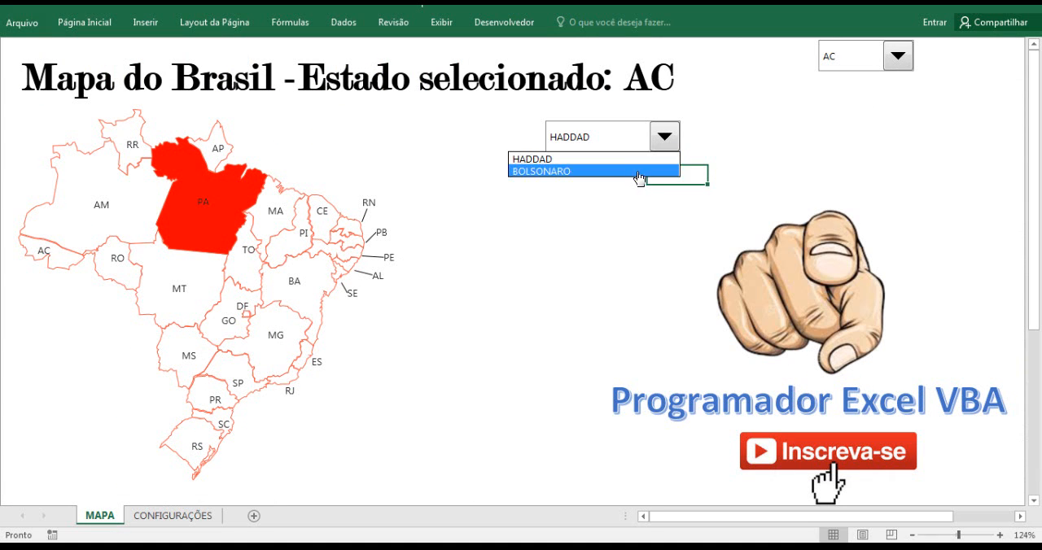
left_click(638, 171)
left_click(182, 516)
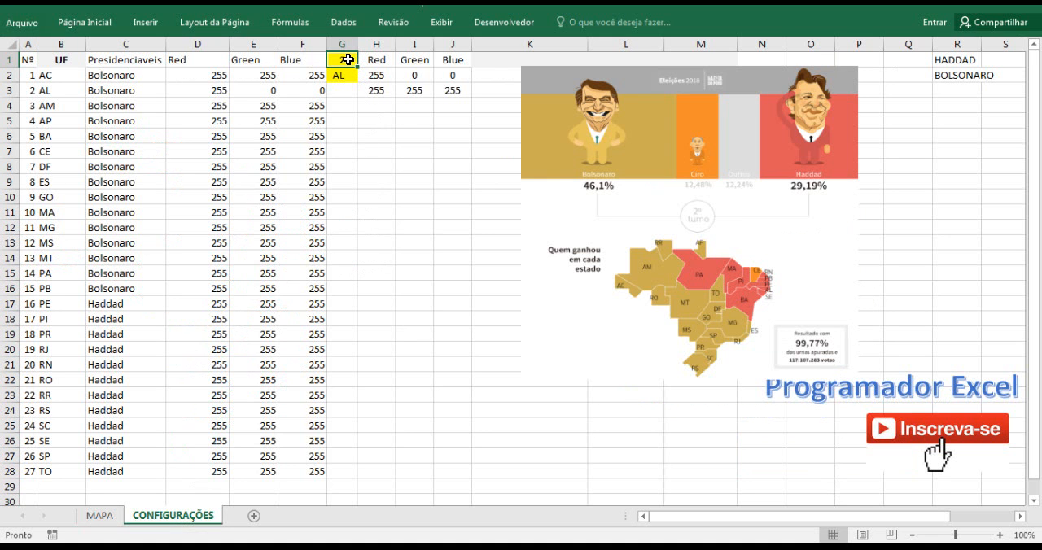
left_click(116, 519)
left_click(648, 141)
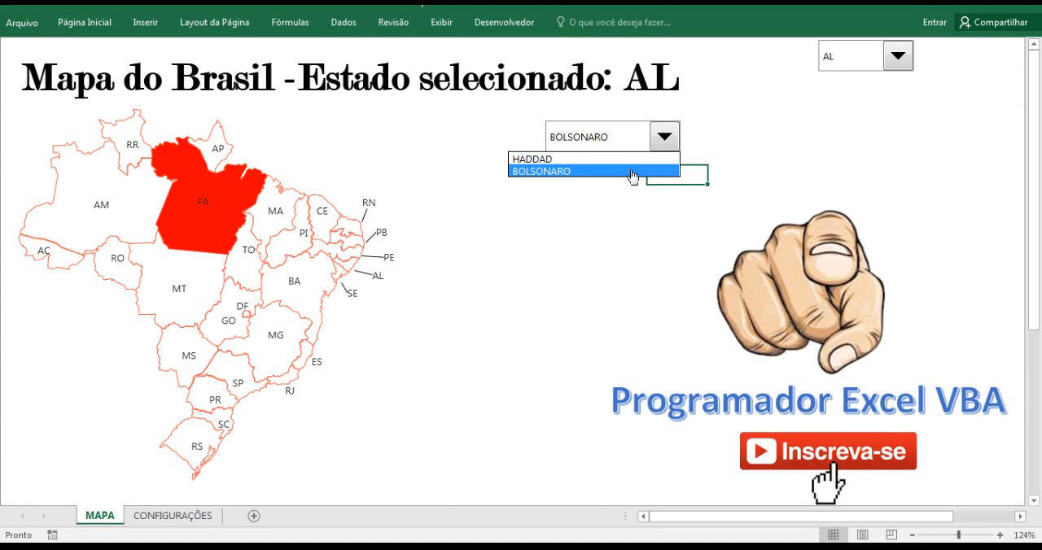
left_click(168, 525)
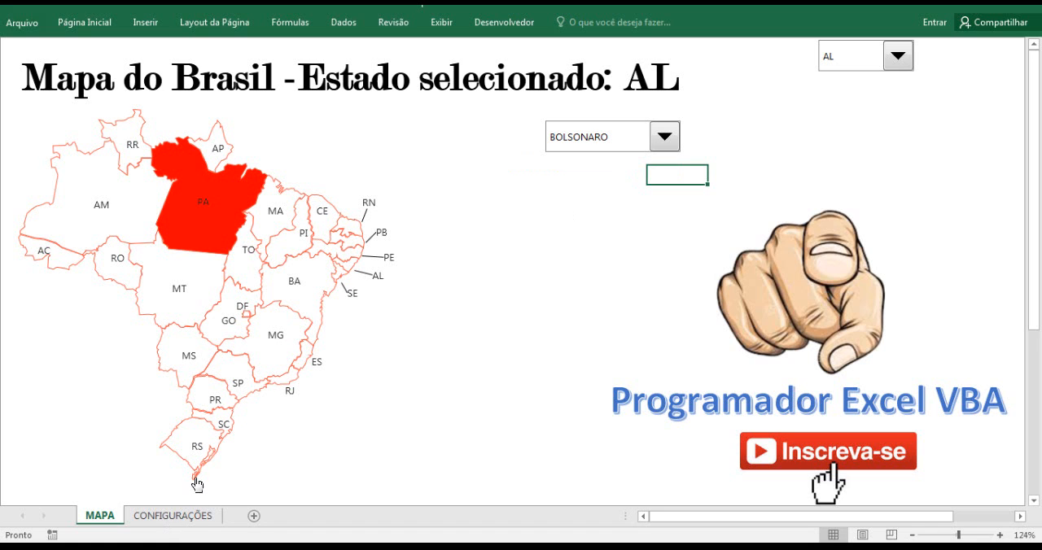
left_click(189, 516)
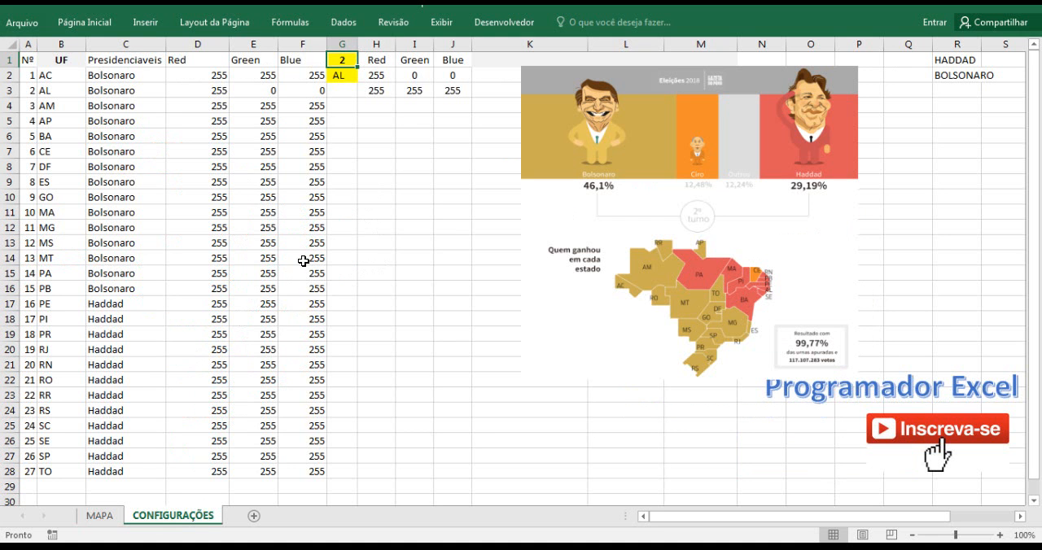
Widen column G on CONFIGURAÇÕES and display the formula bar with cell G2 selected.
left_click(363, 150)
left_click(348, 61)
left_click(337, 77)
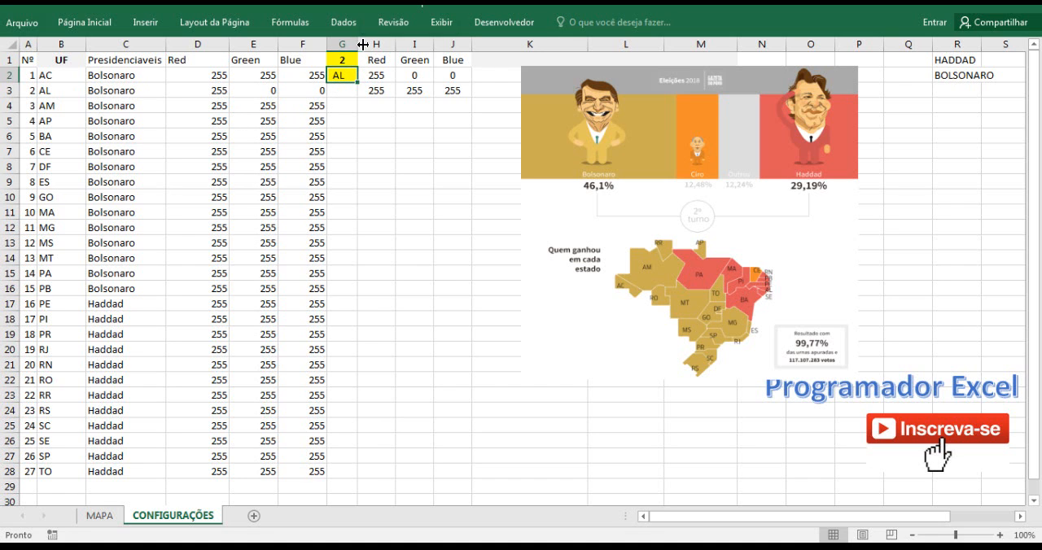
left_click_drag(363, 44, 401, 52)
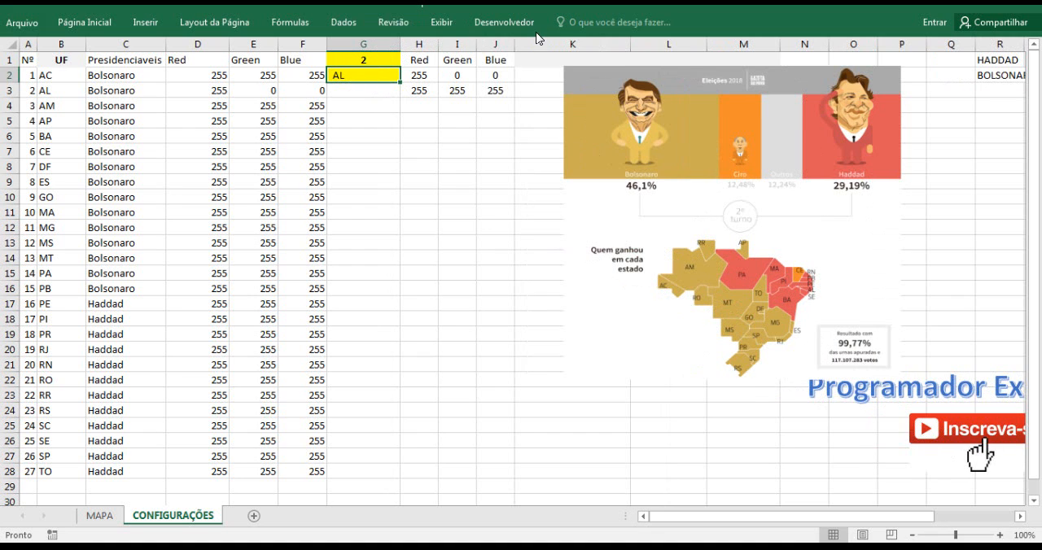
left_click(439, 23)
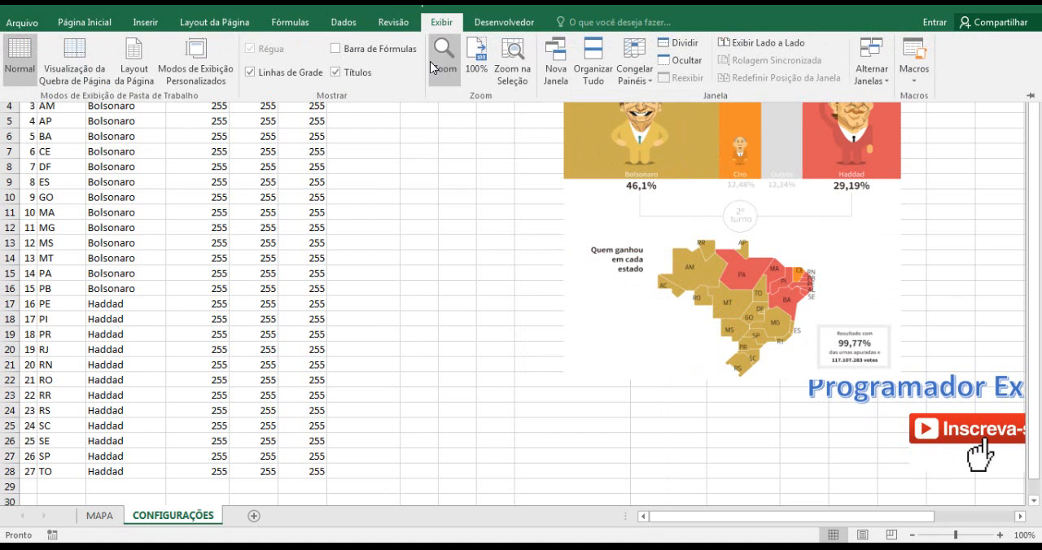
left_click(335, 49)
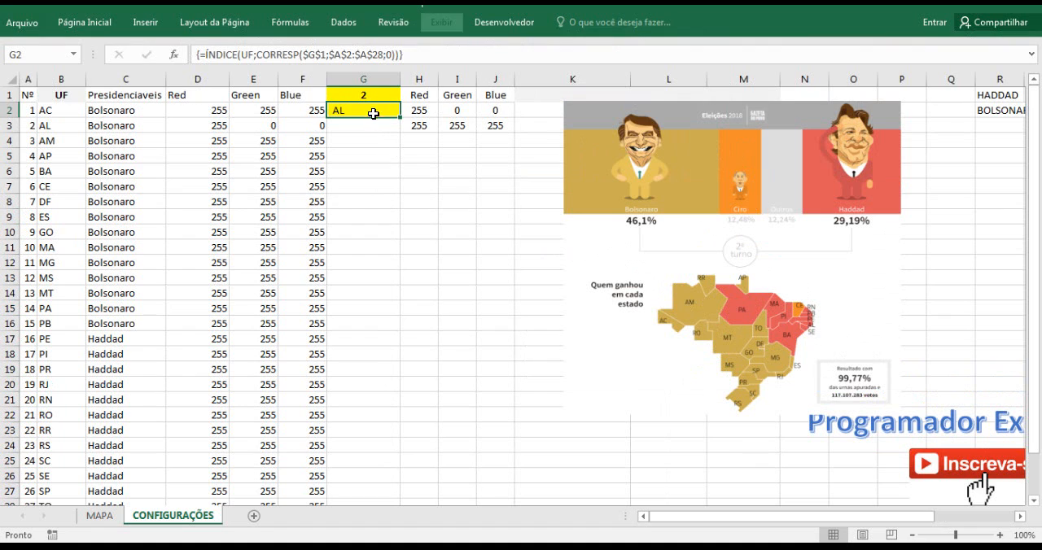
Replace the formula in G2 with the partial entry =ÍNDICE(C2:C28, kept as text with a leading apostrophe.
left_click_drag(399, 55, 200, 52)
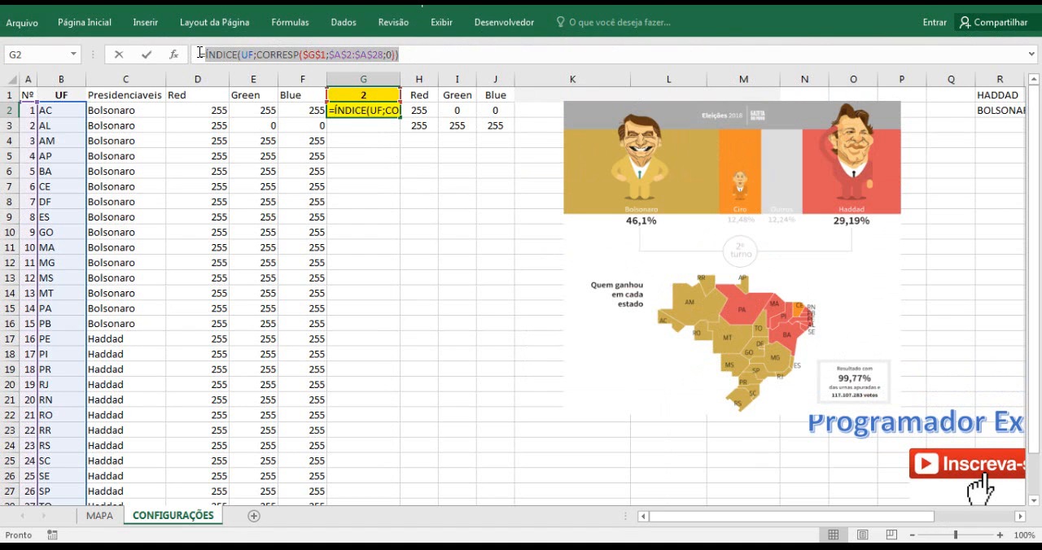
key("Delete")
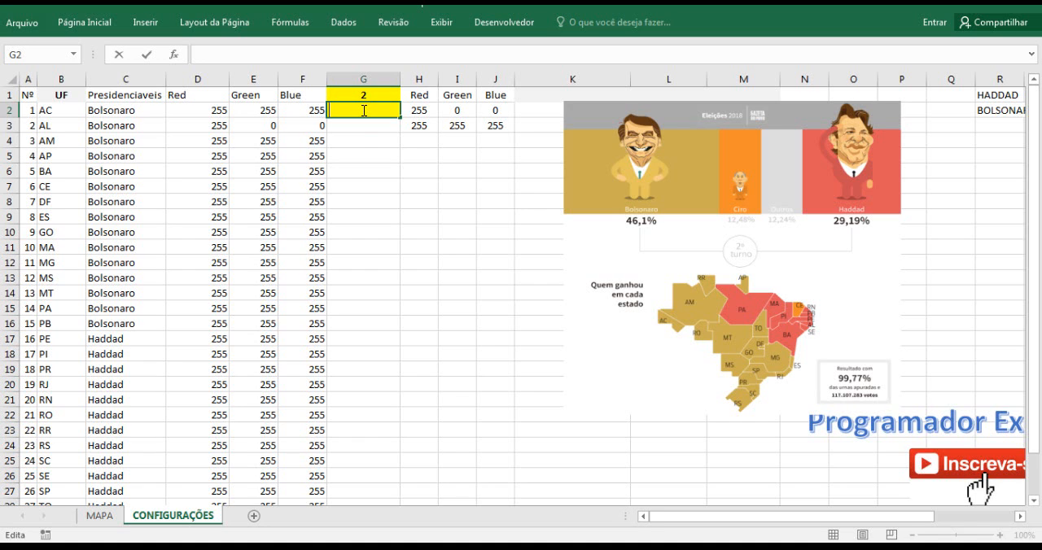
type("=in")
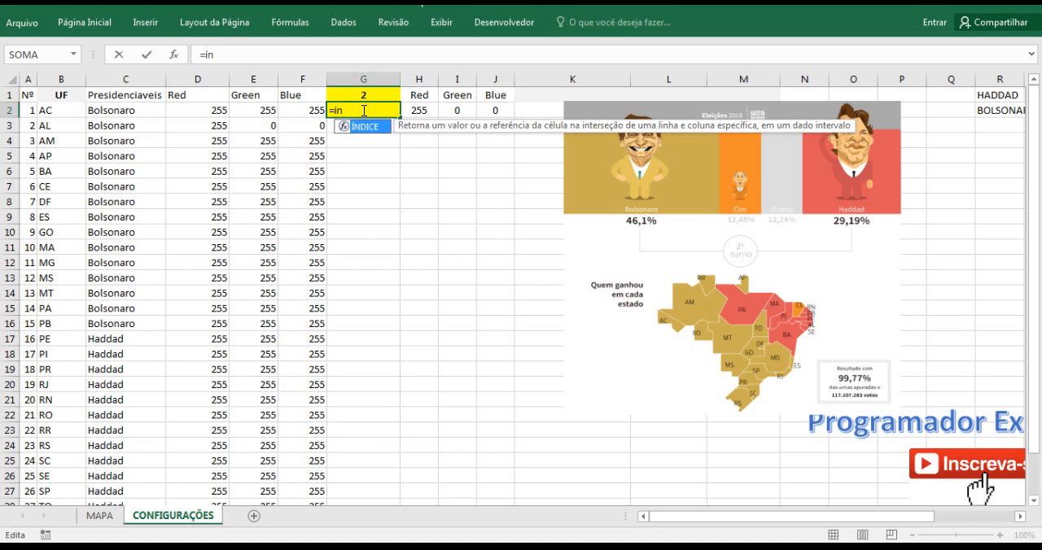
double_click(364, 126)
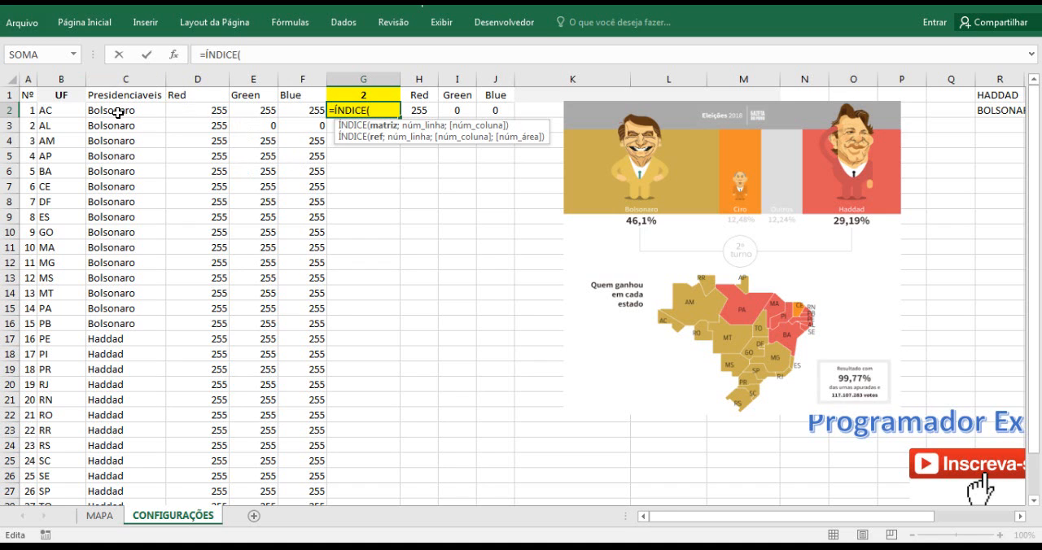
left_click_drag(118, 112, 133, 456)
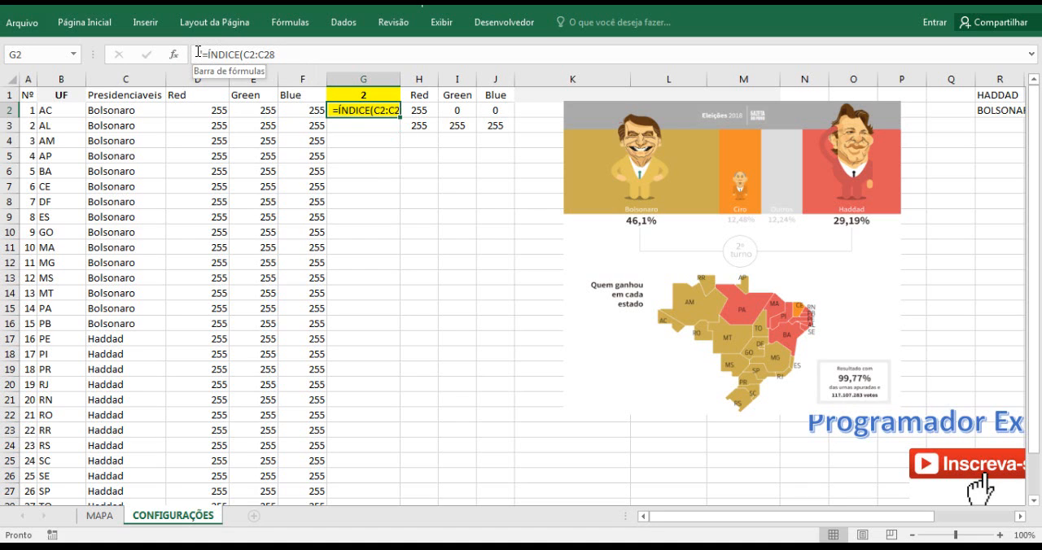
left_click(352, 153)
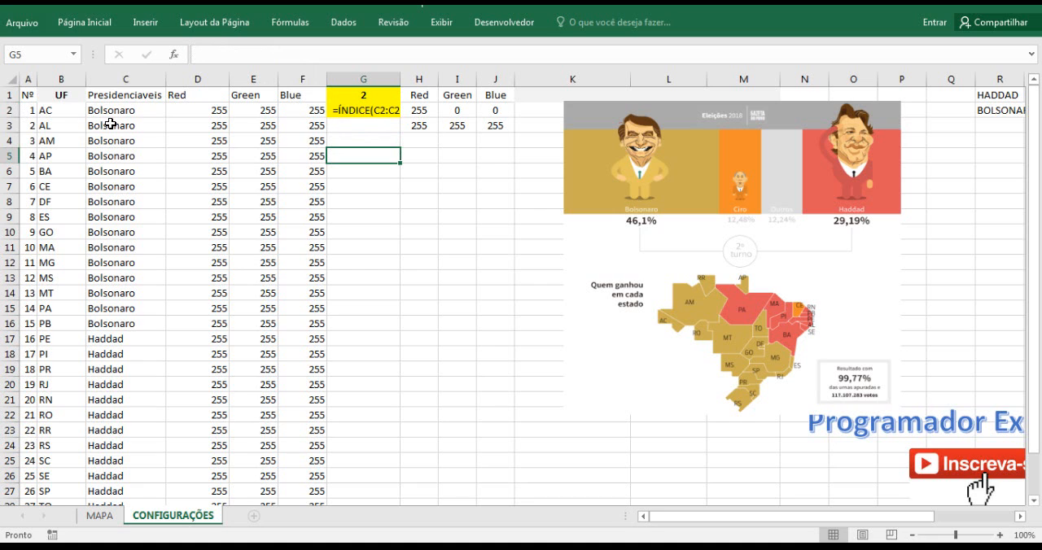
Copy the number 1 from A2 into A3:A16 so all Bolsonaro rows share that code.
left_click(27, 109)
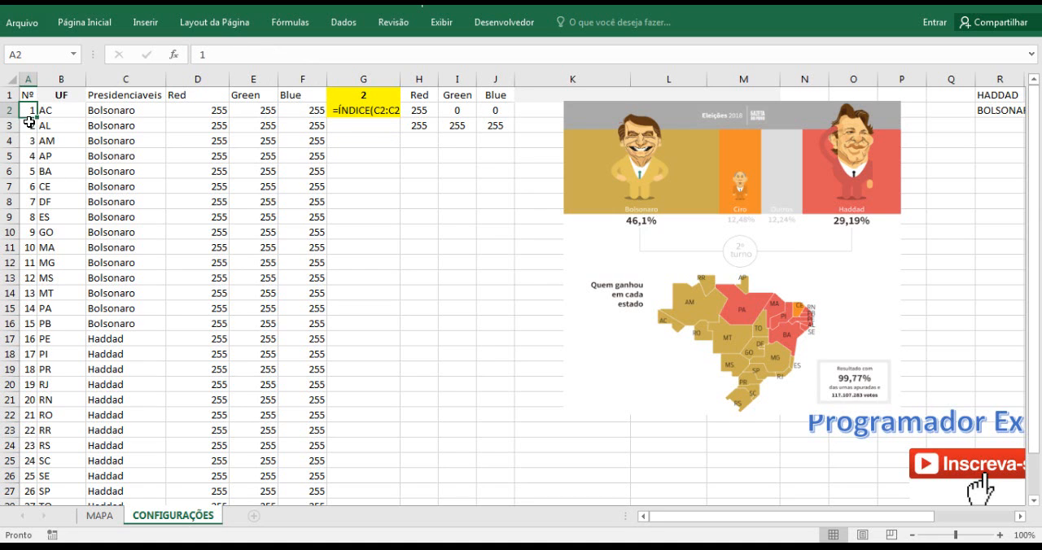
key("ctrl+c")
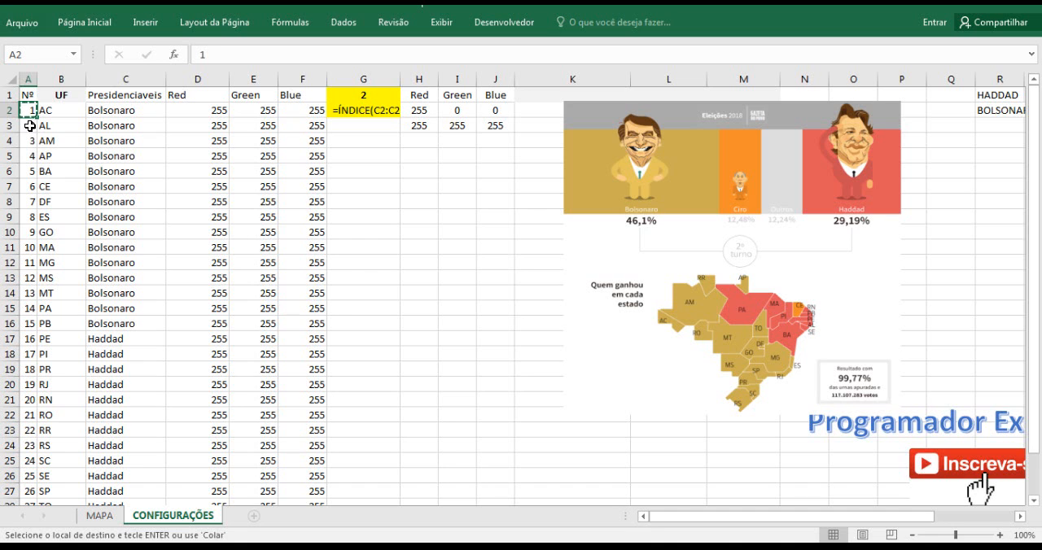
left_click_drag(30, 122, 28, 323)
key("ctrl+v")
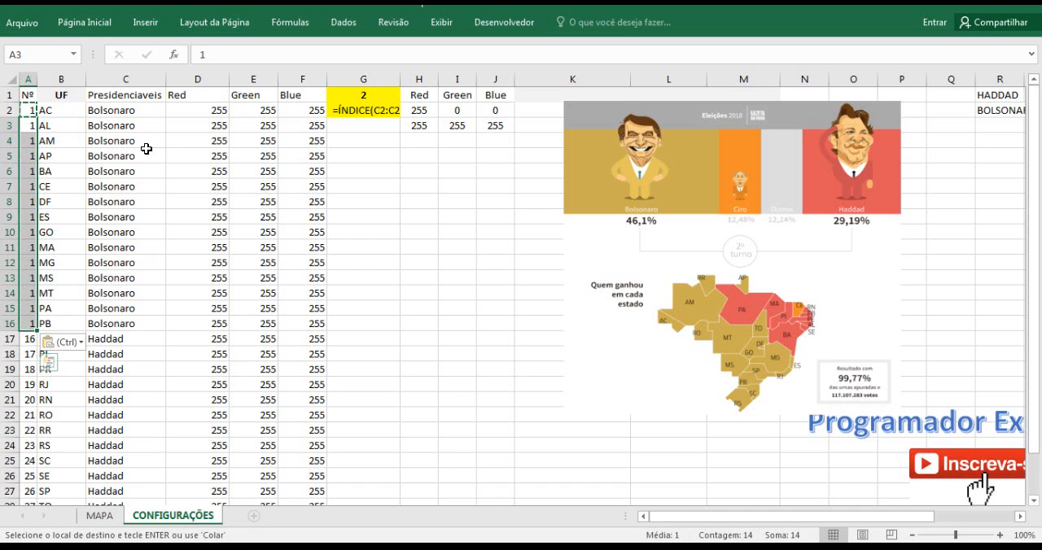
Enter 2 in A17 and fill it down to A28 as the code for the Haddad rows.
left_click(31, 337)
type("2")
key("Return")
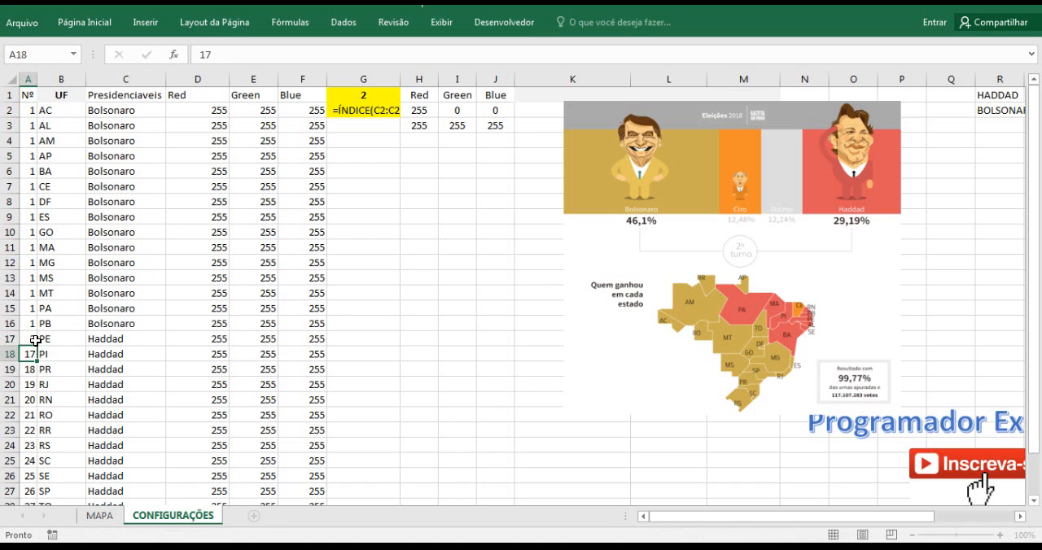
left_click(35, 341)
left_click_drag(39, 342, 30, 450)
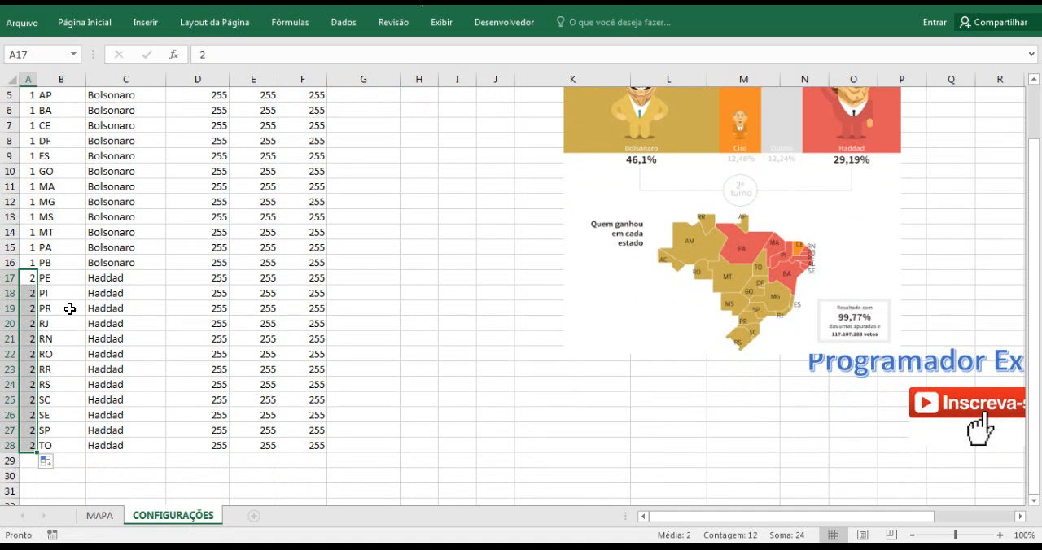
scroll(72, 302, "up", 2)
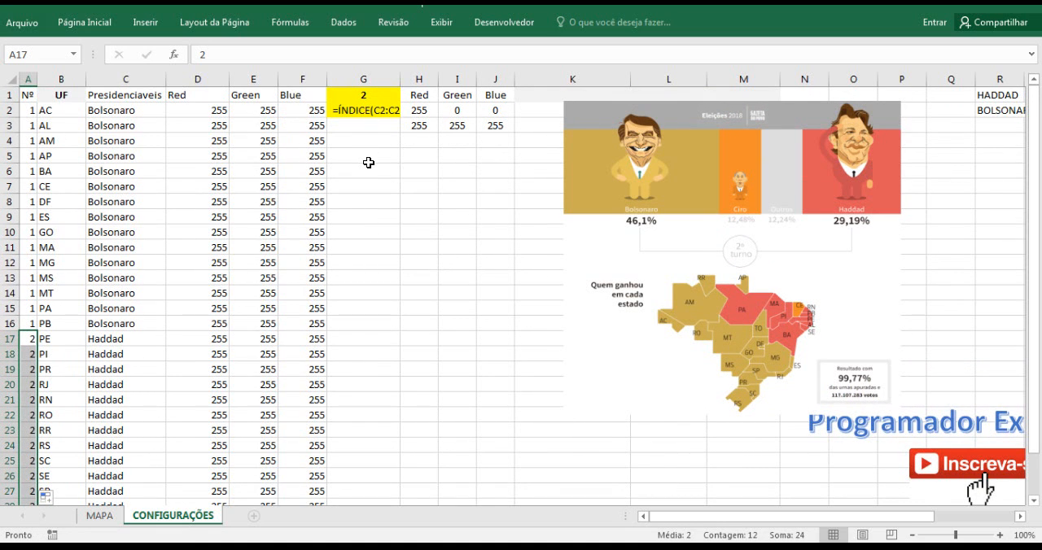
Check linked cell G1 on CONFIGURAÇÕES and the options of the candidate combo box on MAPA.
left_click(368, 96)
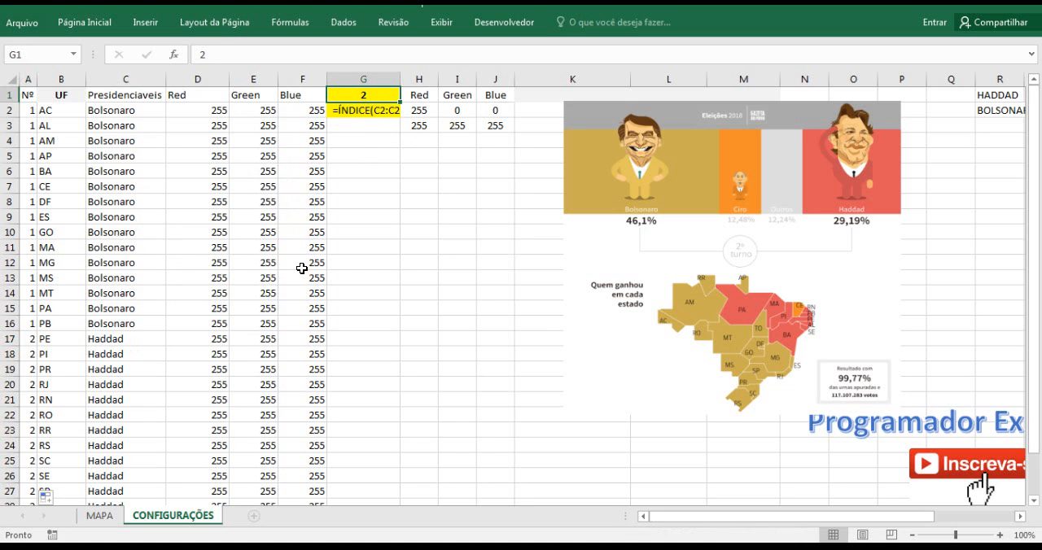
left_click(119, 519)
left_click(657, 173)
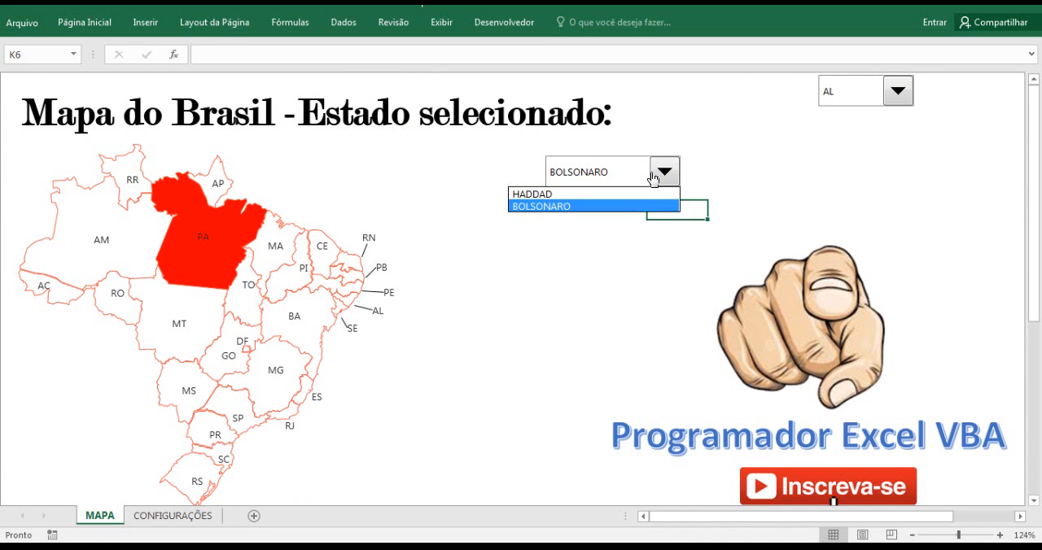
left_click(649, 178)
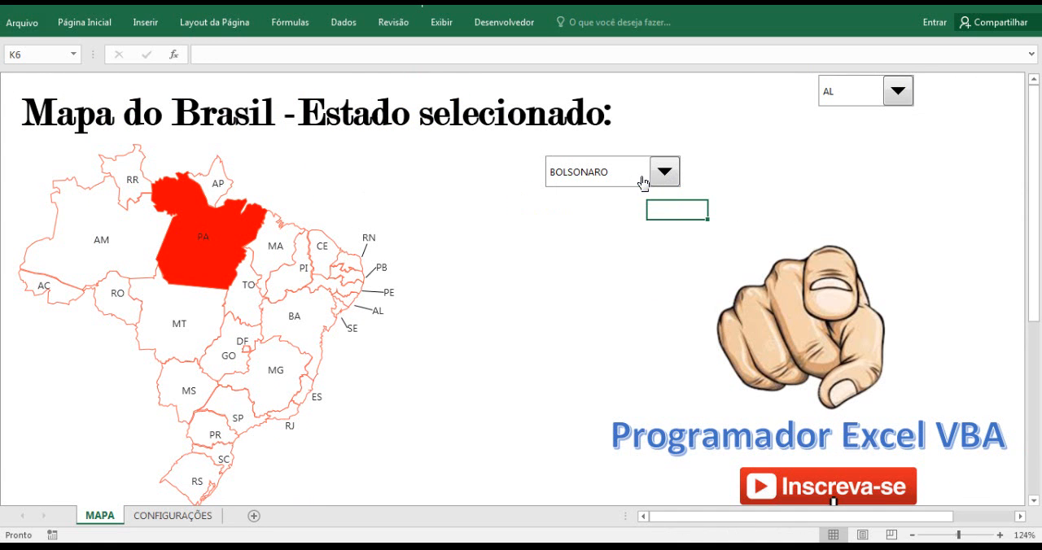
Review the input range and cell link in the candidate combo box's control settings without changing them.
right_click(625, 180)
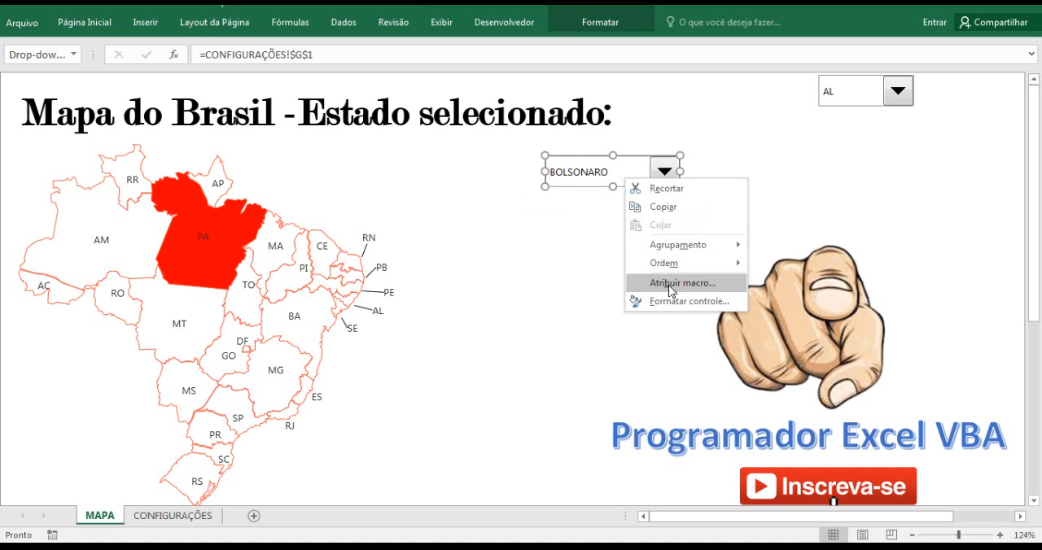
right_click(564, 186)
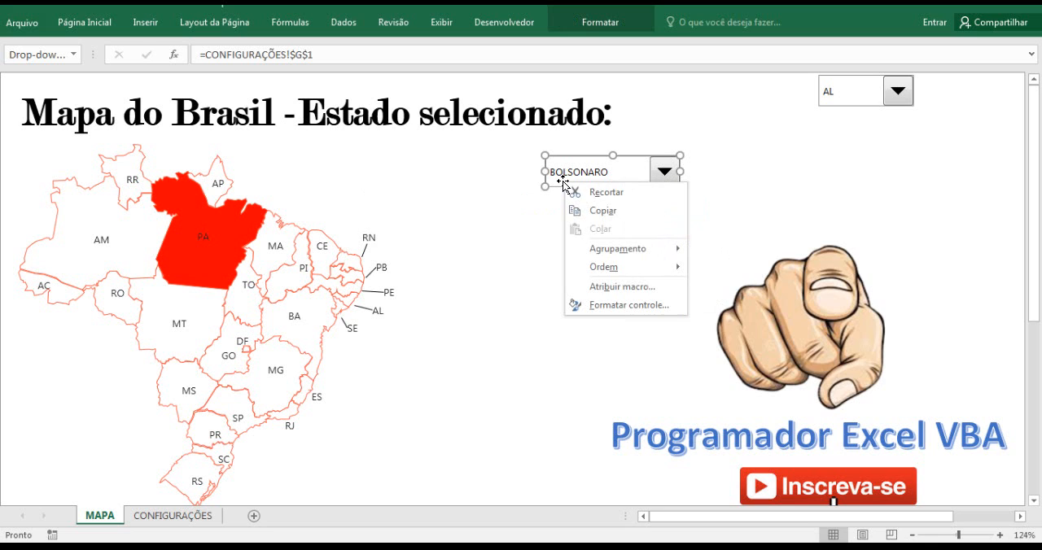
left_click(632, 309)
left_click(494, 258)
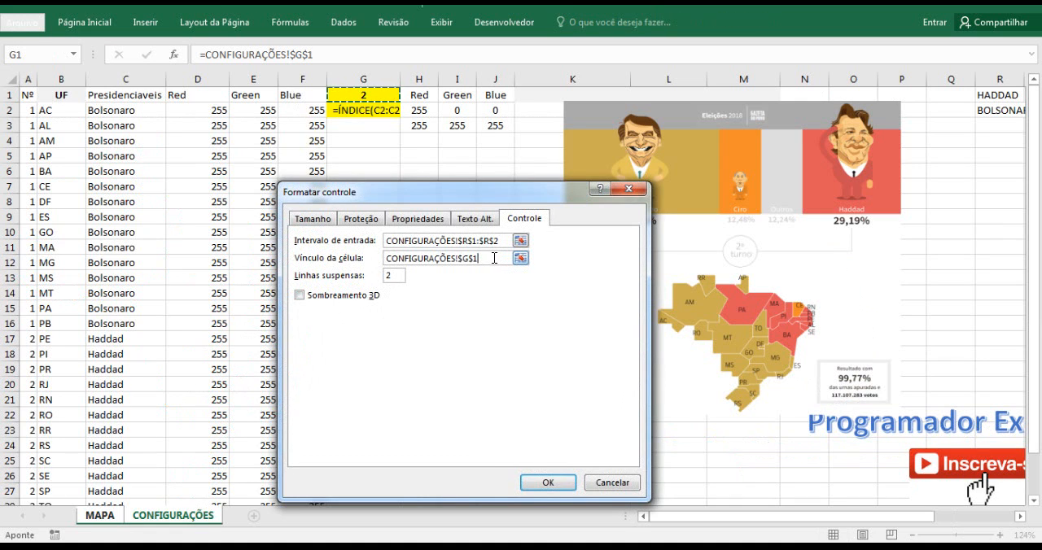
left_click_drag(430, 198, 406, 198)
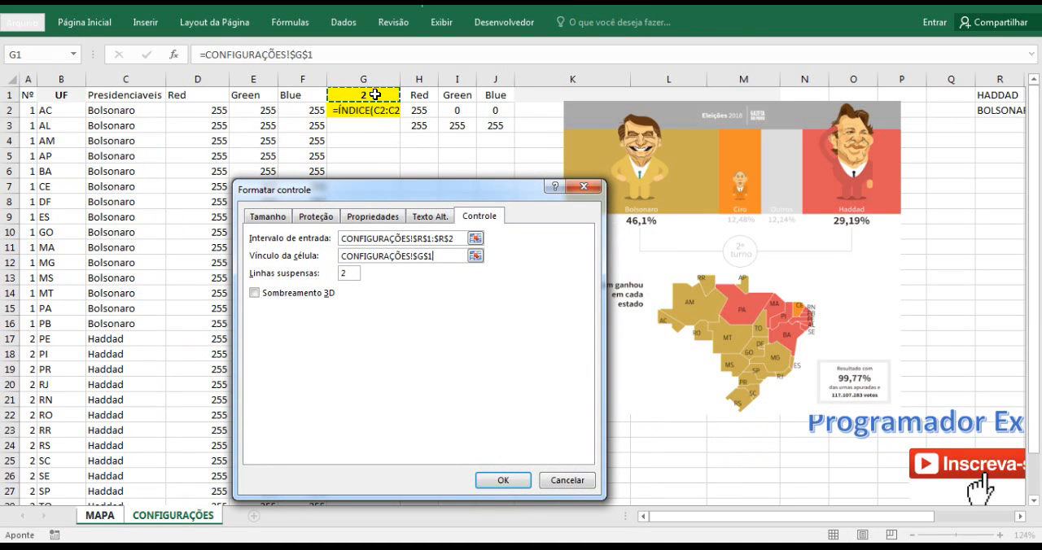
left_click(580, 481)
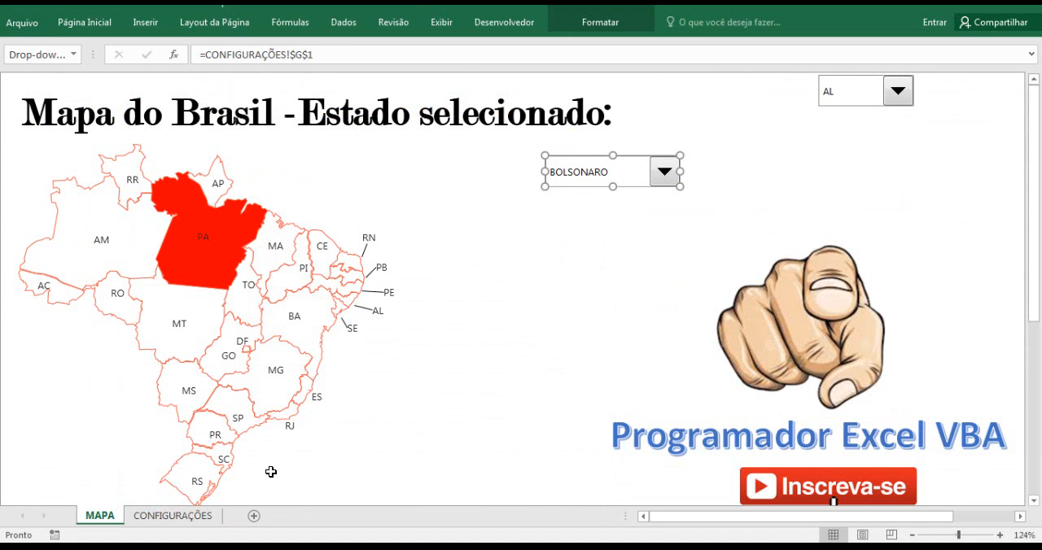
Turn G2 on CONFIGURAÇÕES back into a formula and change its ÍNDICE range to the absolute reference $A$2:$A$28.
left_click(187, 516)
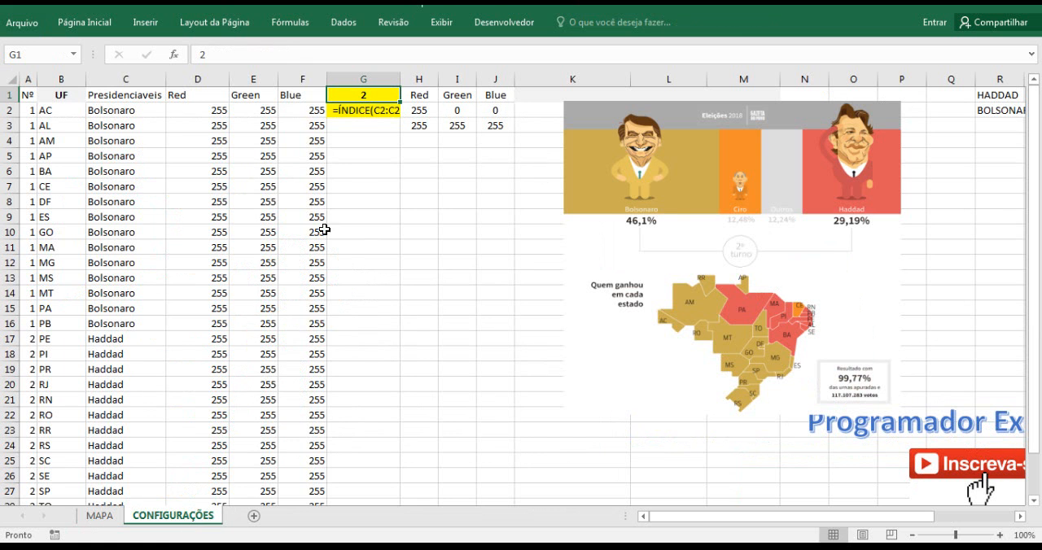
left_click(379, 131)
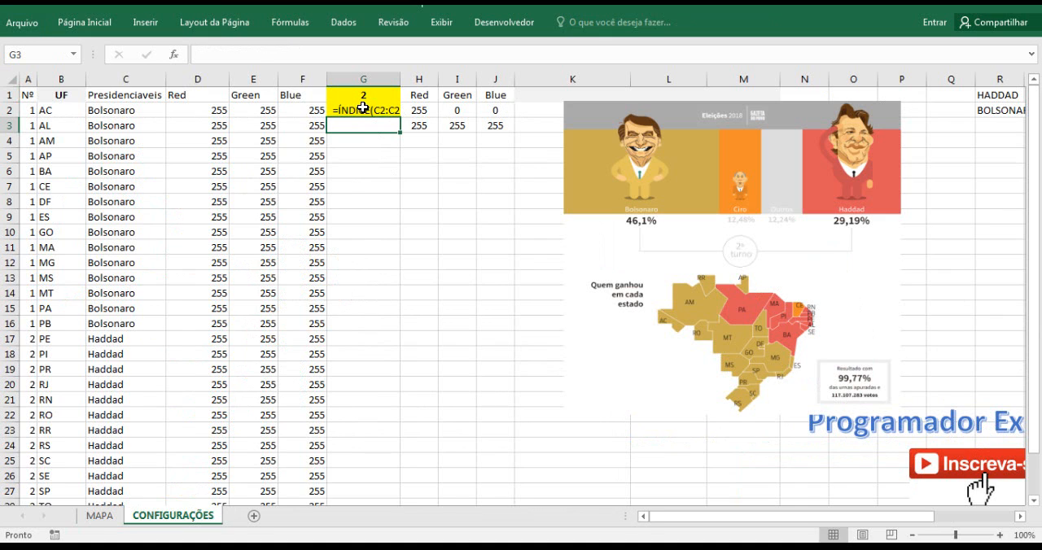
left_click(368, 111)
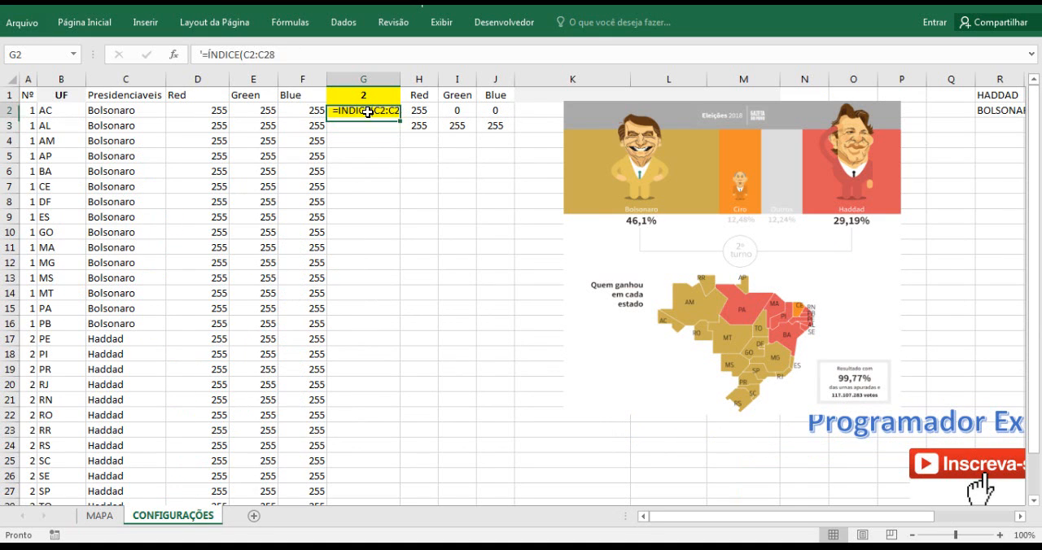
left_click(198, 54)
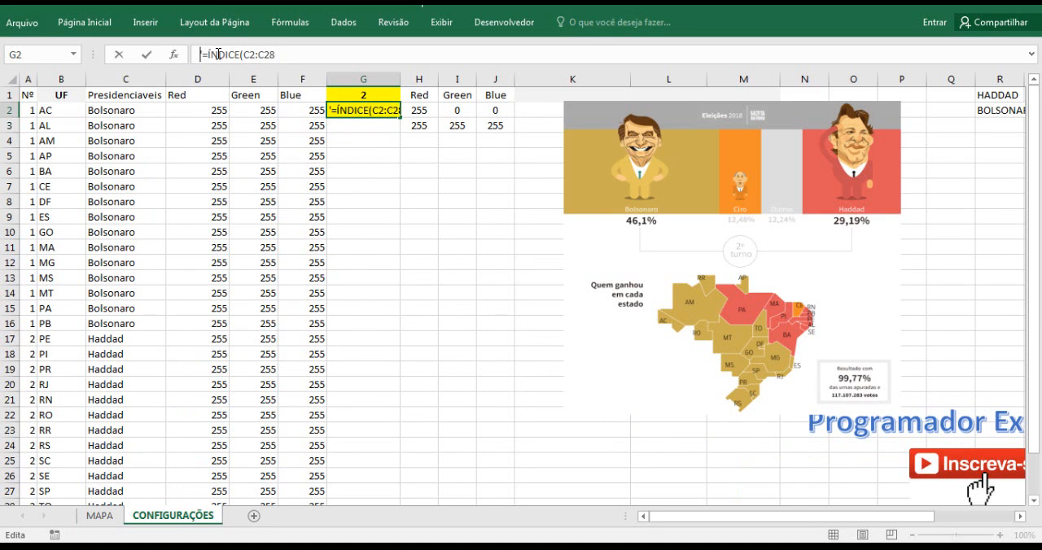
left_click(245, 54)
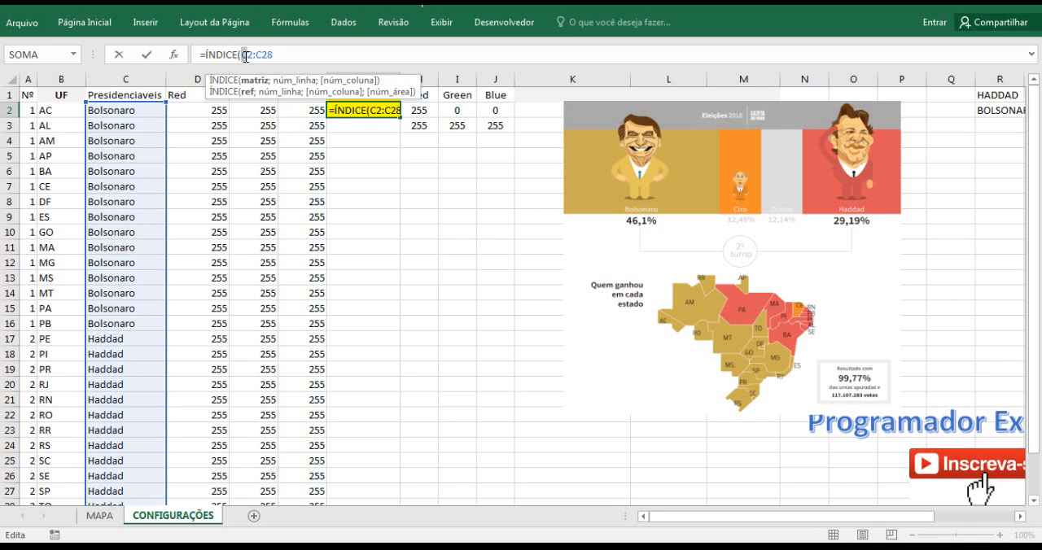
type("a")
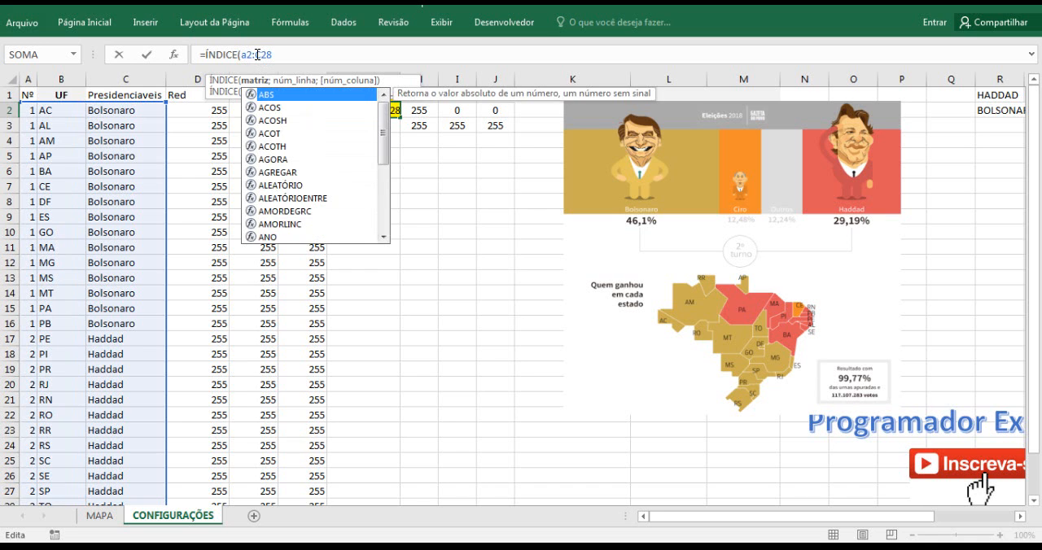
left_click(261, 56)
type("a")
left_click_drag(278, 55, 242, 54)
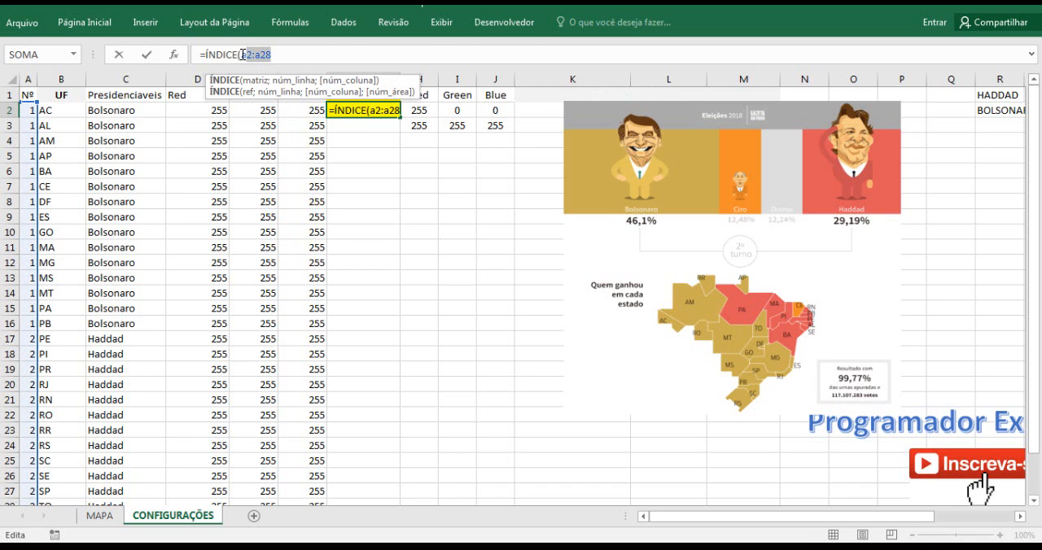
key("F4")
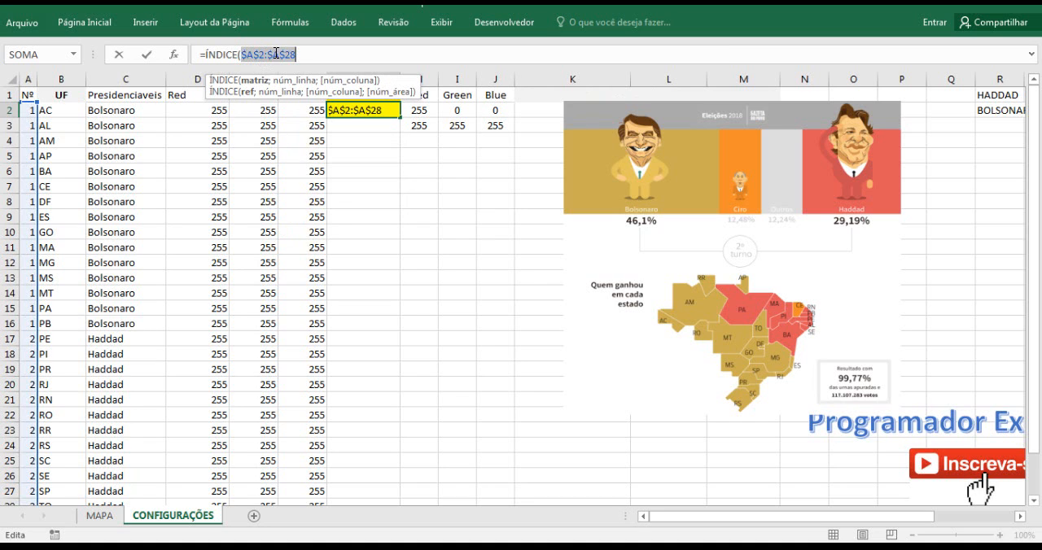
left_click(297, 54)
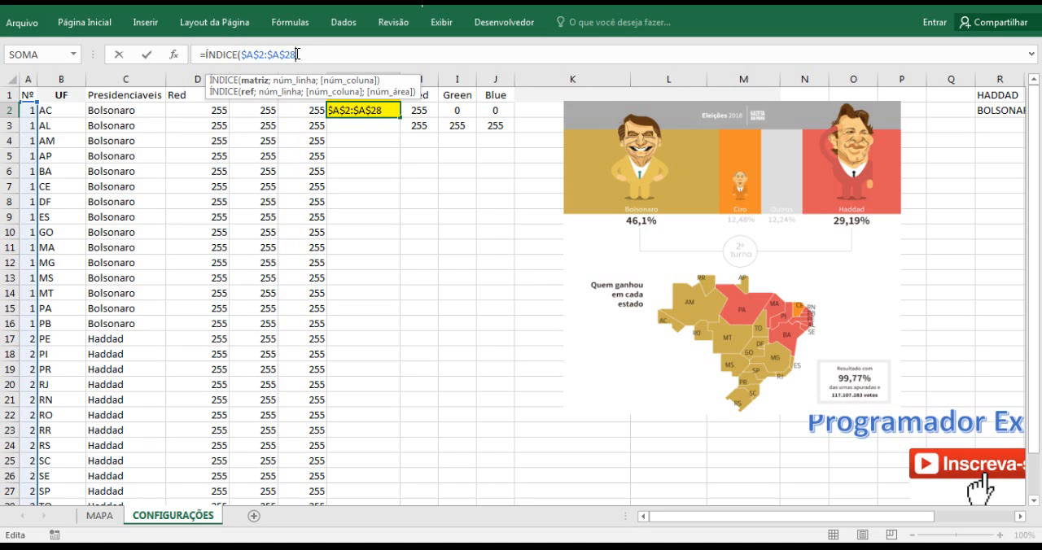
Add the CORRESP function as the row-number argument of the ÍNDICE formula in G2.
type(";")
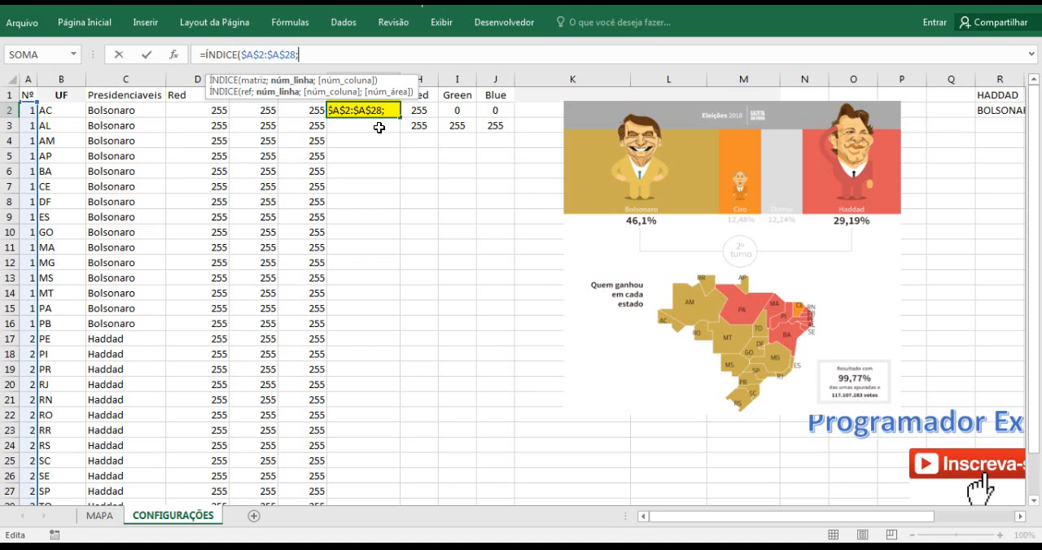
type("corre")
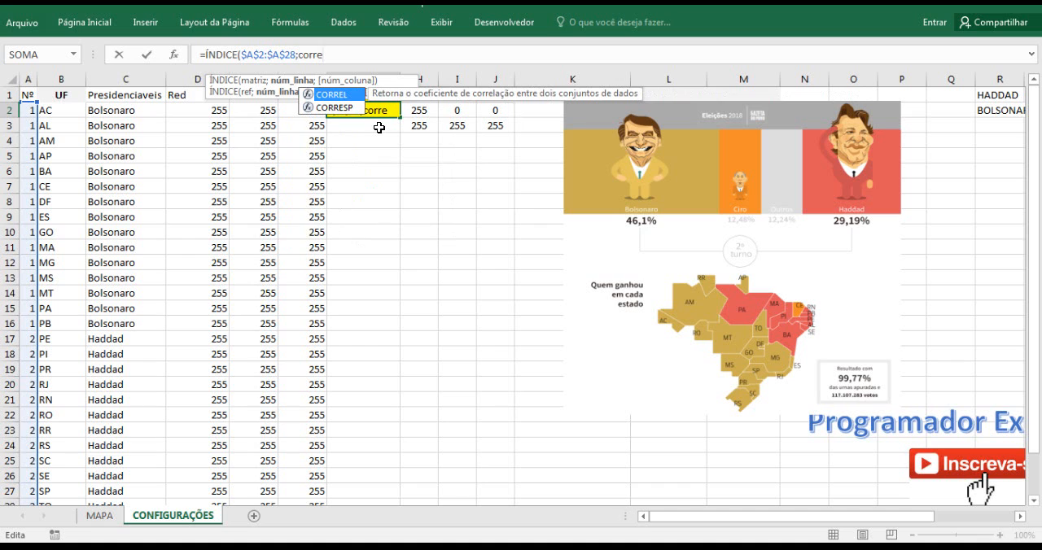
double_click(341, 107)
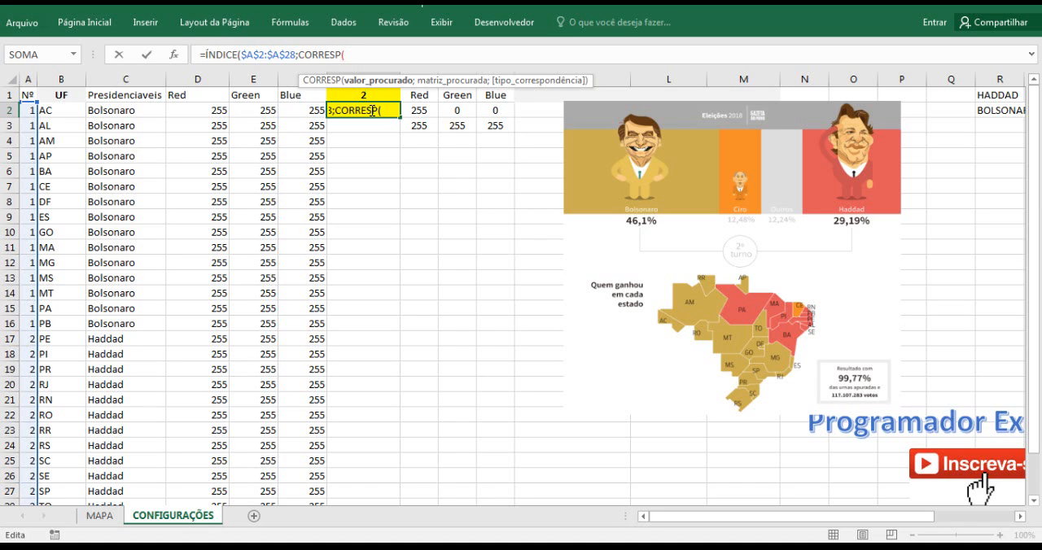
left_click(202, 55)
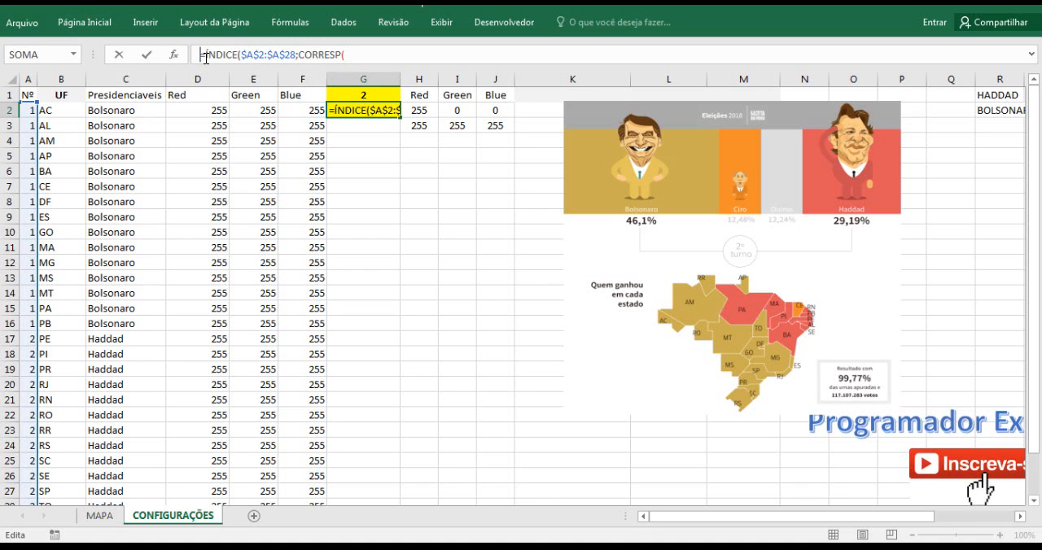
type("=")
left_click(942, 96)
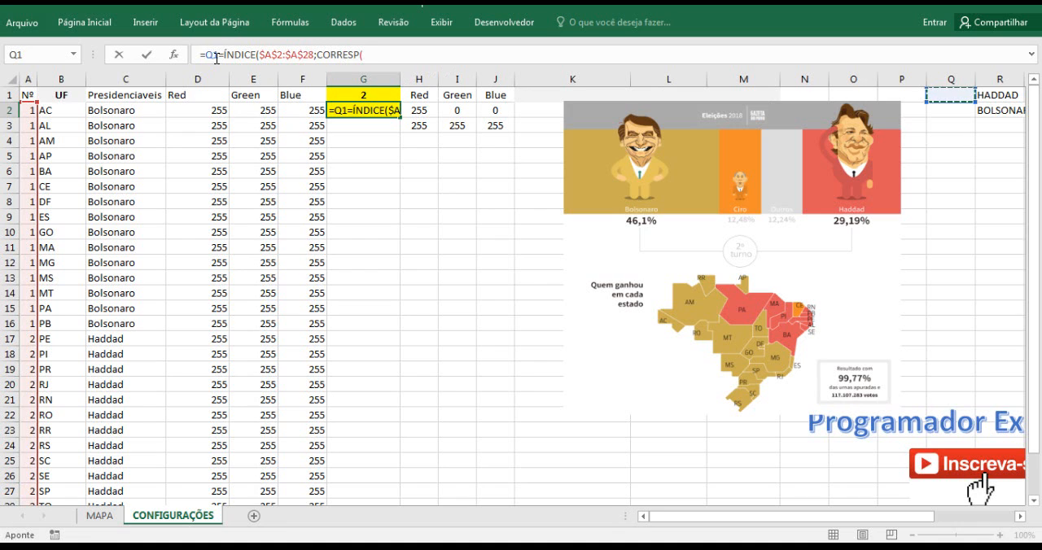
key("BackSpace")
key("BackSpace")
key("BackSpace")
left_click(364, 51)
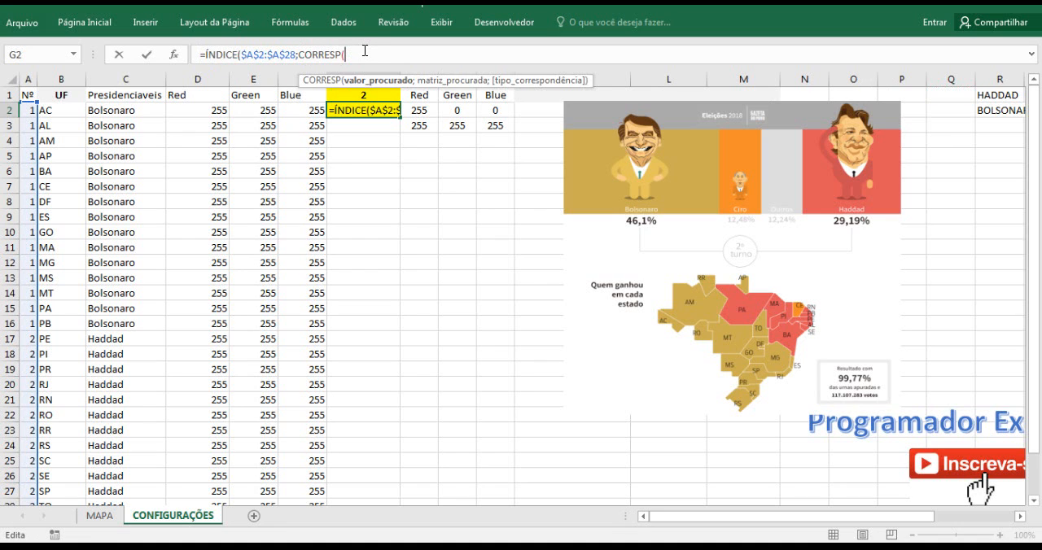
Set the CORRESP lookup value in G2's formula to the absolute reference $Q$1.
left_click(954, 96)
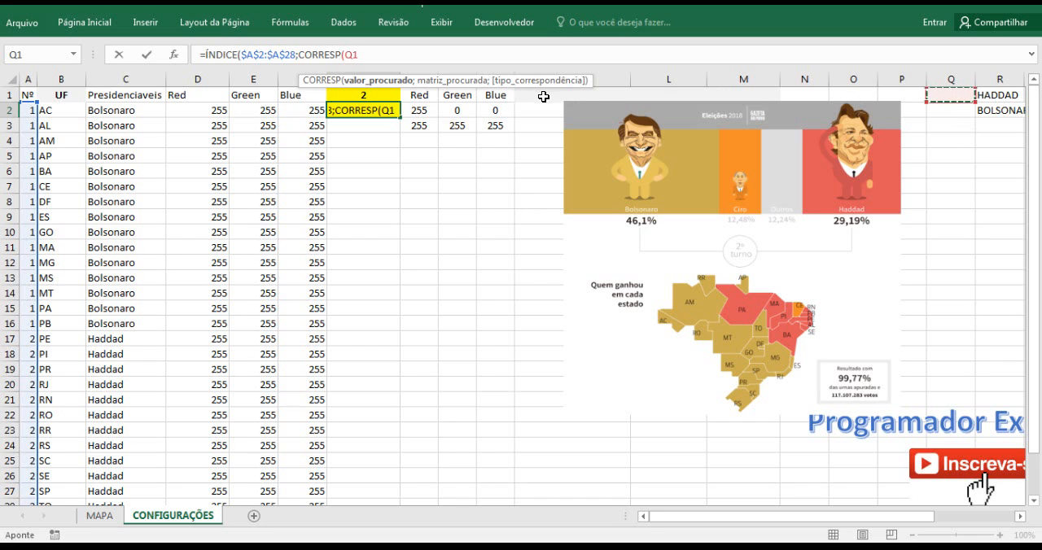
double_click(359, 55)
key("F4")
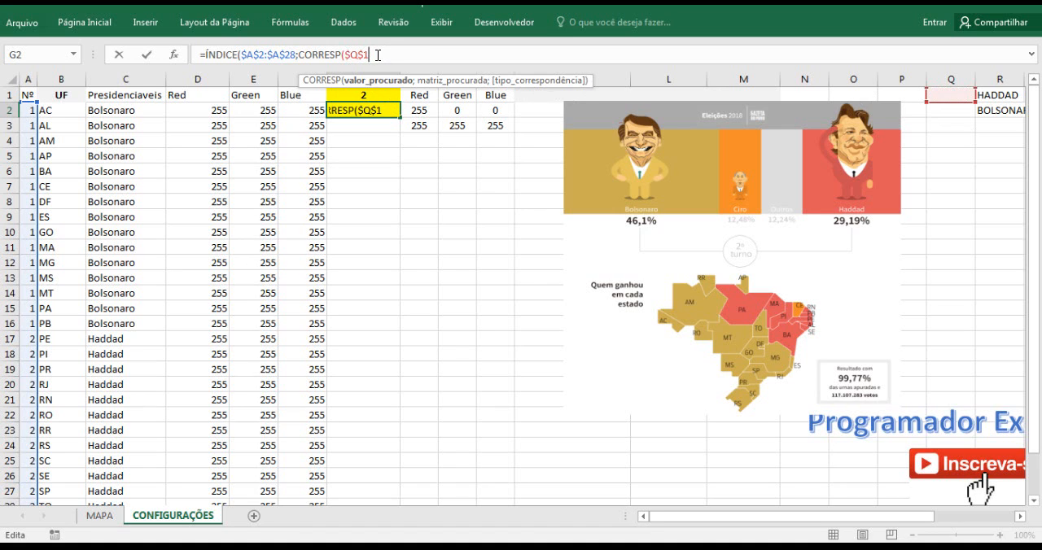
type(";")
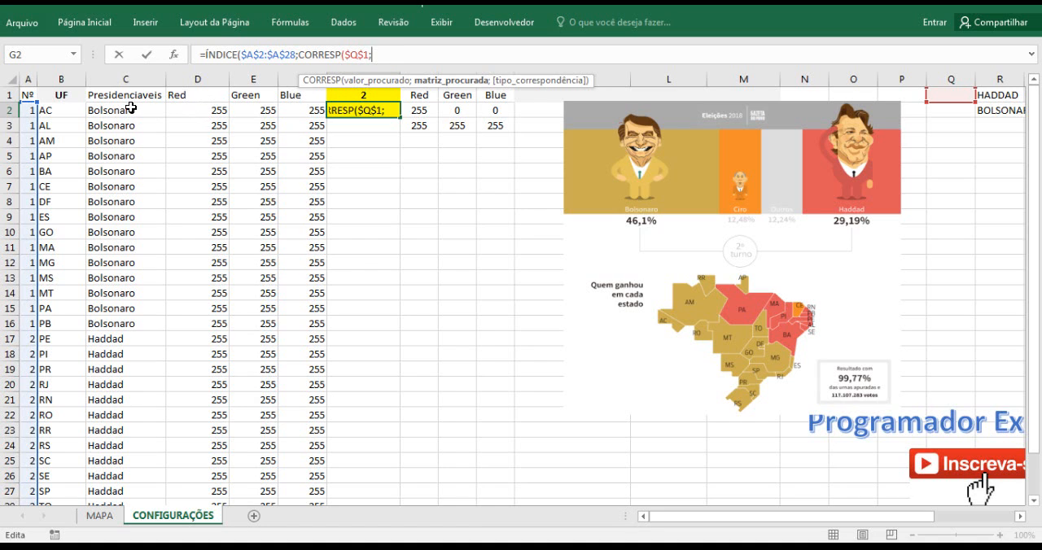
Set the CORRESP lookup array to the Presidenciaveis entries as the absolute range $C$2:$C$28.
left_click_drag(129, 110, 126, 472)
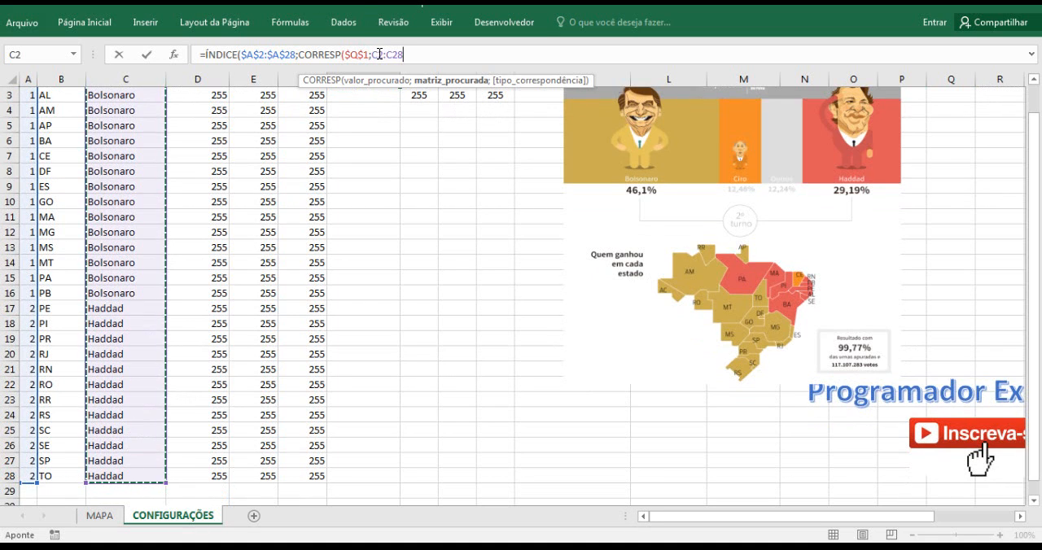
type("u")
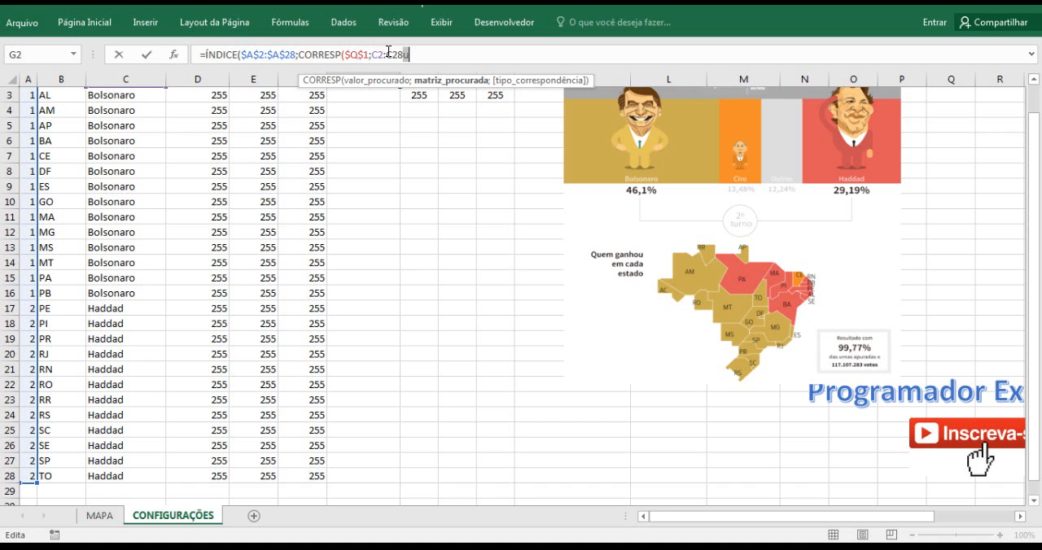
key("BackSpace")
left_click_drag(372, 56, 399, 58)
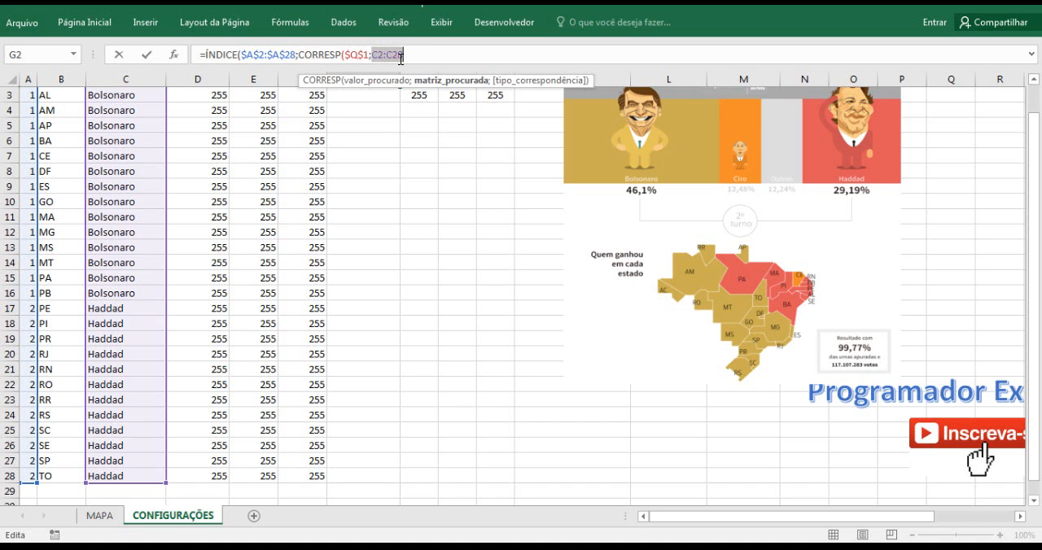
key("F4")
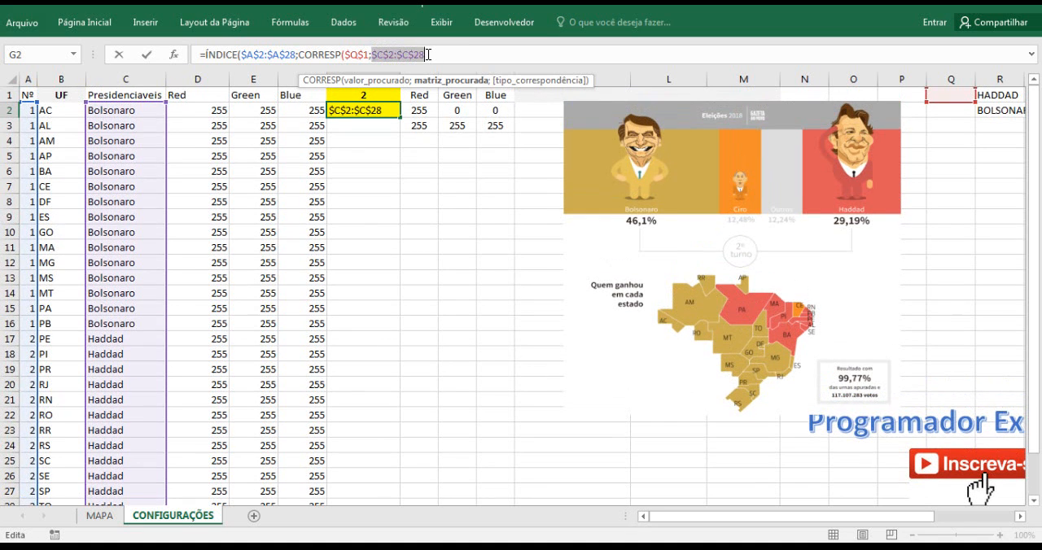
left_click(427, 54)
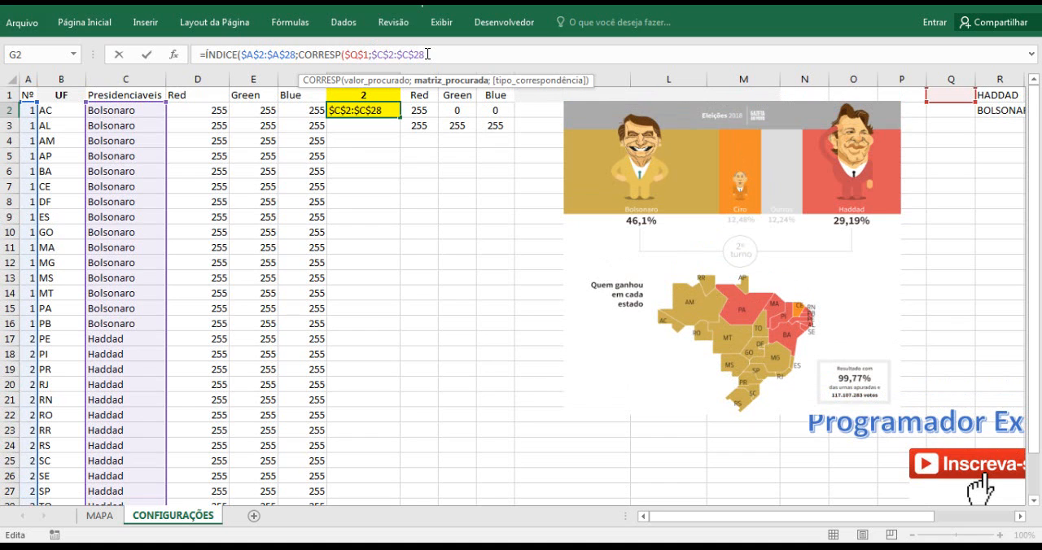
Finish CORRESP with exact match type 0, close both functions and enter G2 as an array formula.
type(";")
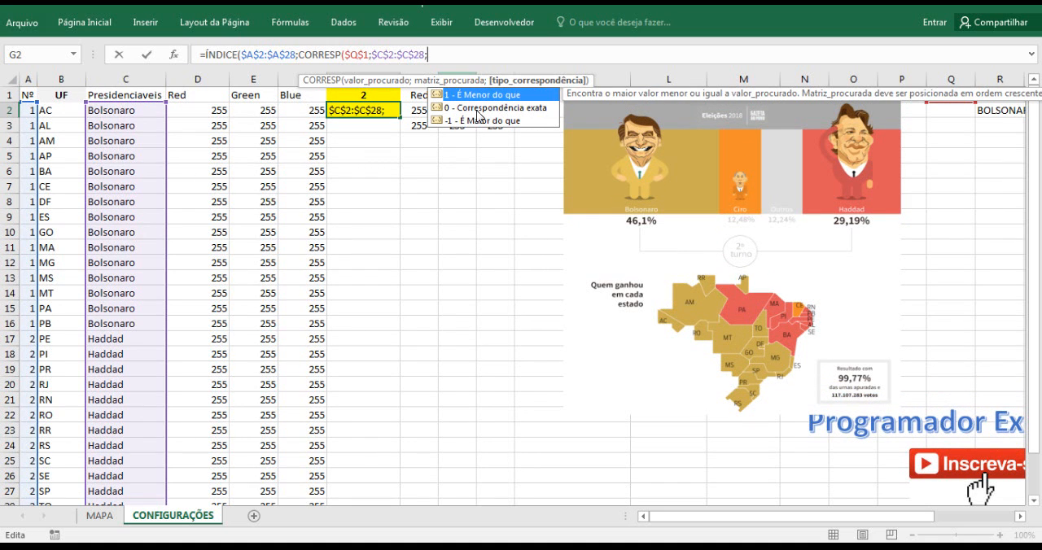
type("0)")
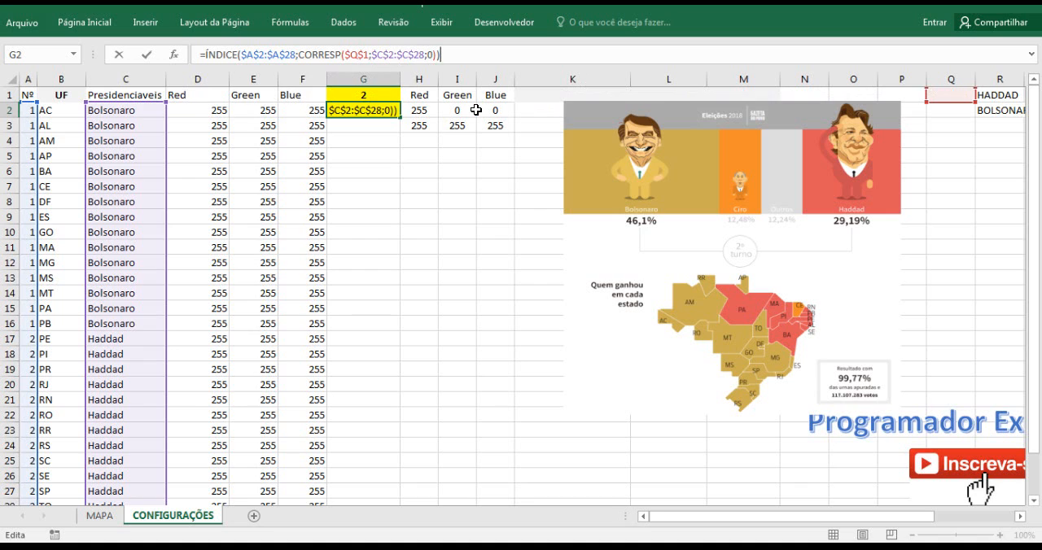
left_click_drag(460, 54, 192, 61)
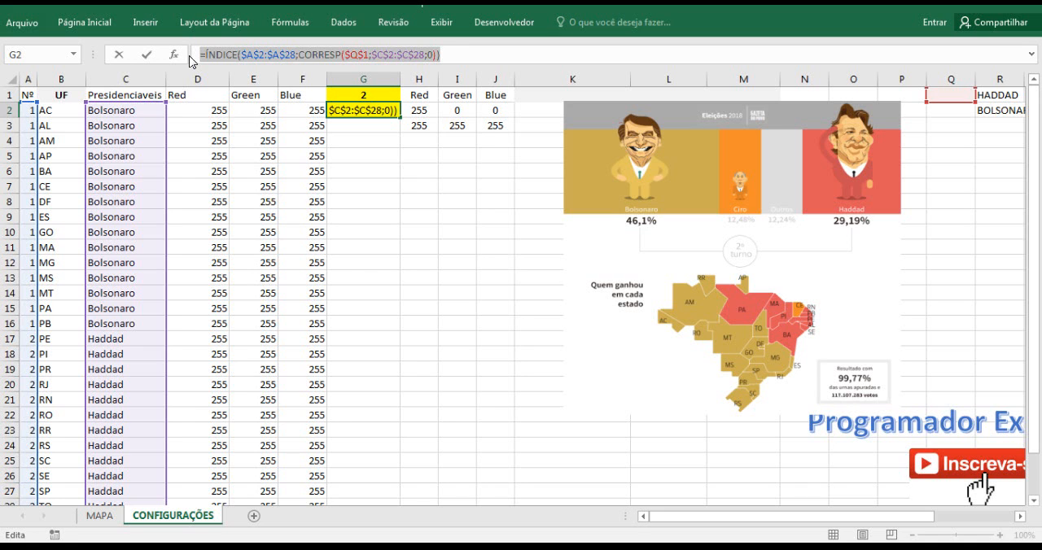
key("ctrl+shift+Return")
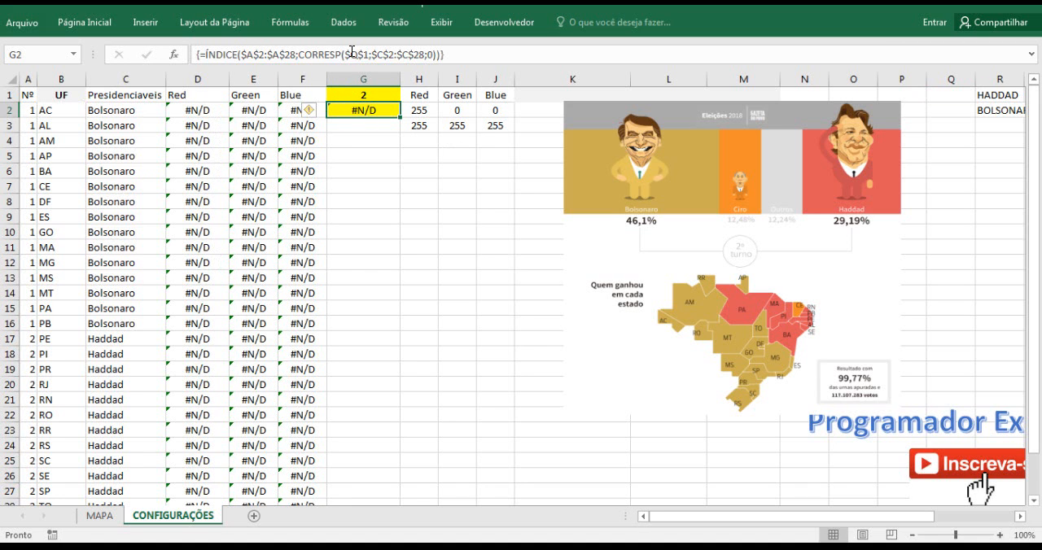
Check cell Q1, the candidate combo box options on MAPA and its linked cell G1 on CONFIGURAÇÕES.
left_click(940, 95)
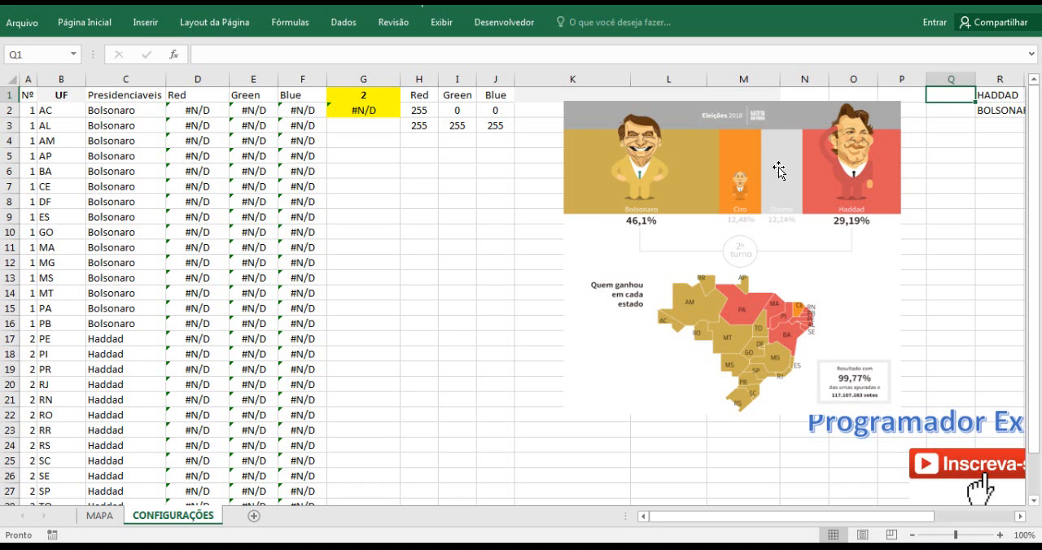
left_click(99, 516)
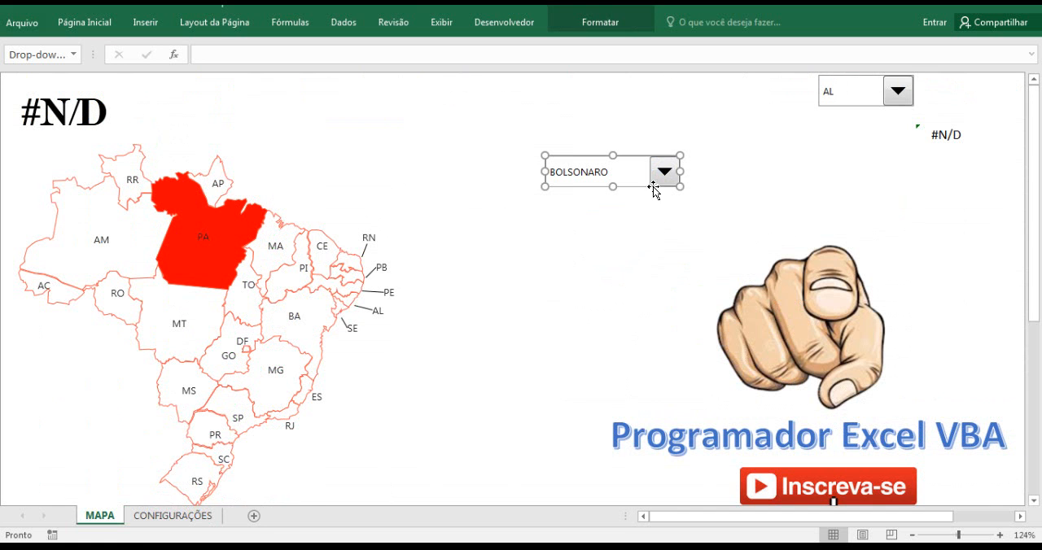
left_click(675, 228)
left_click(664, 172)
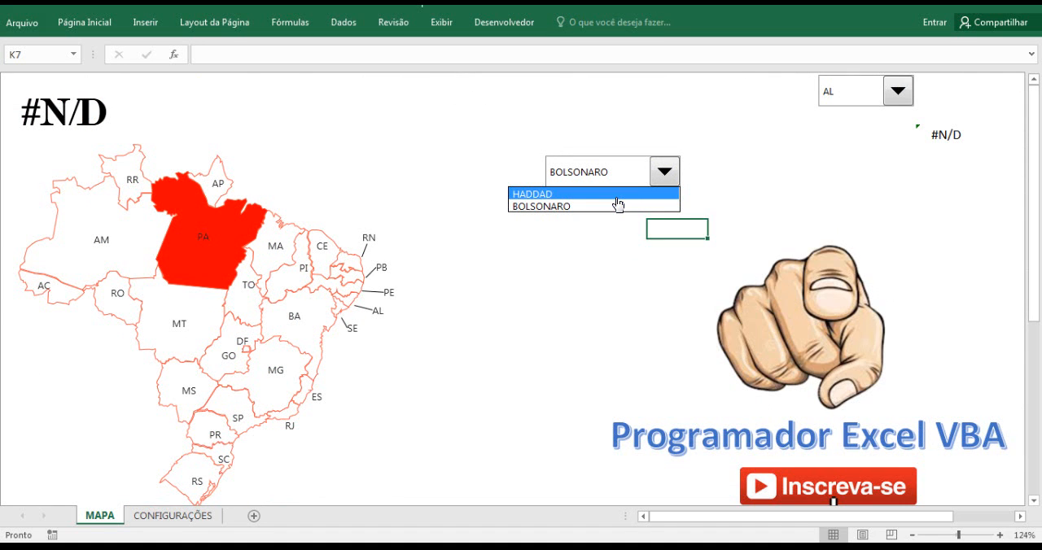
left_click(171, 522)
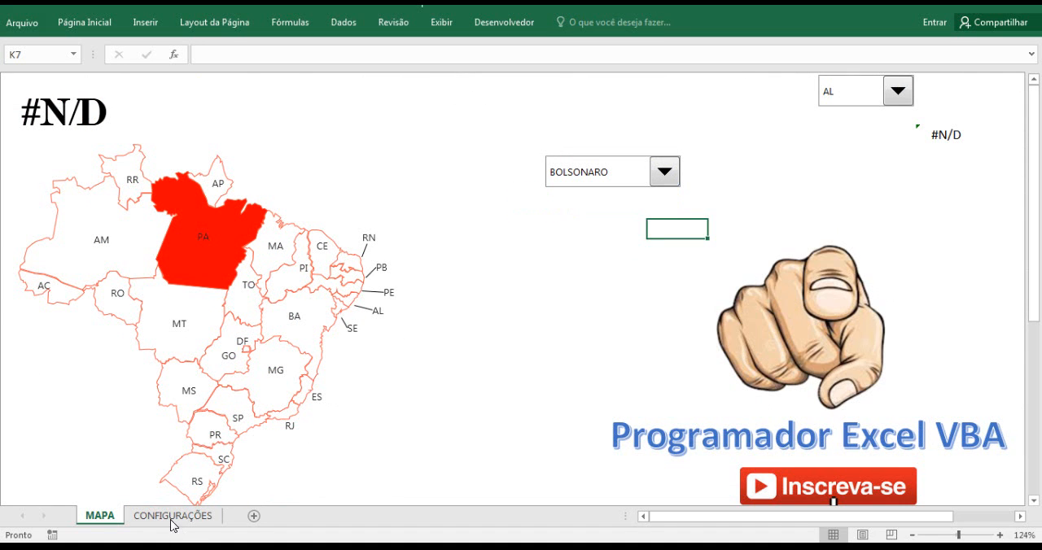
left_click(173, 515)
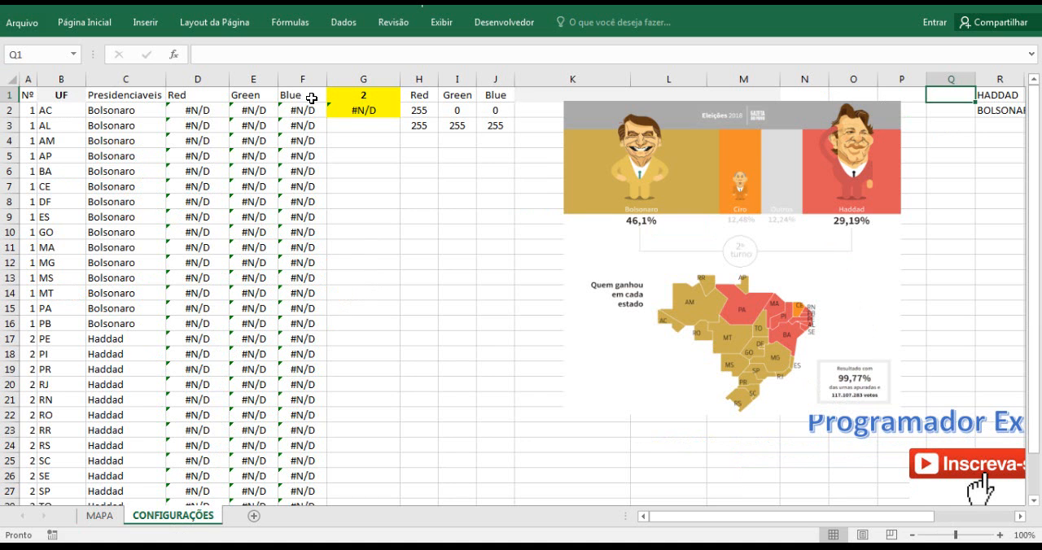
left_click(363, 92)
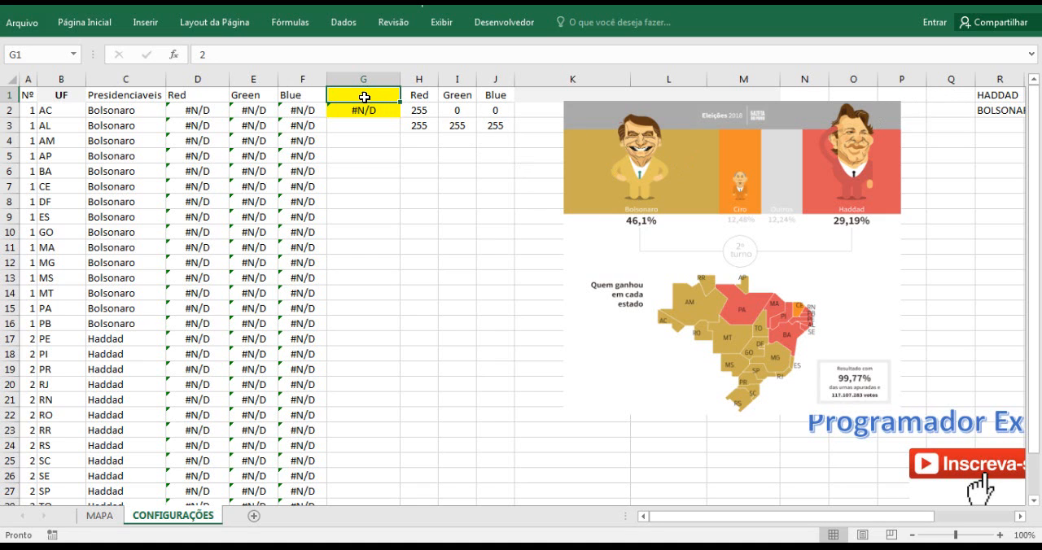
Start an SE formula in Q1 on CONFIGURAÇÕES with the logical test G1=1.
left_click(948, 95)
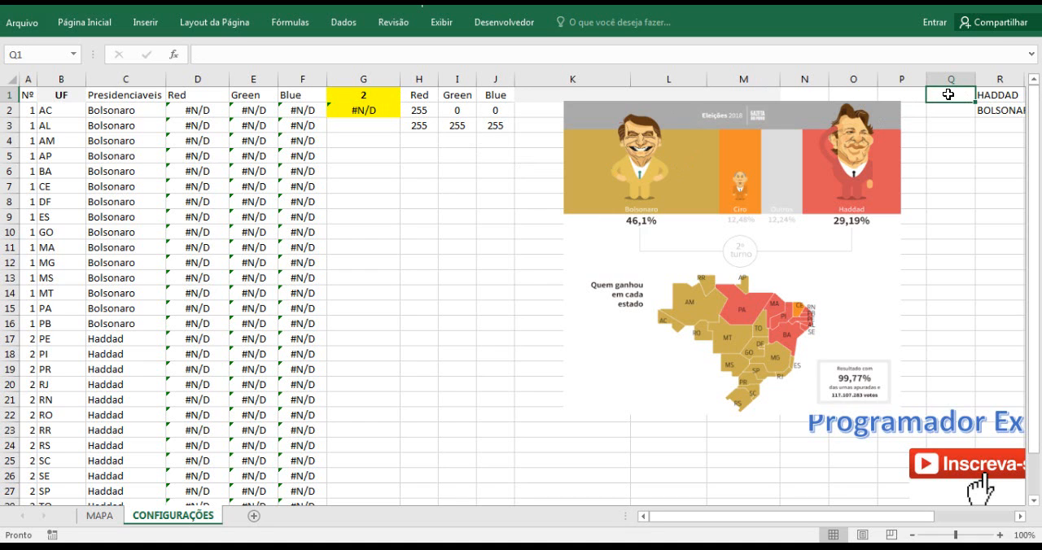
type("=se")
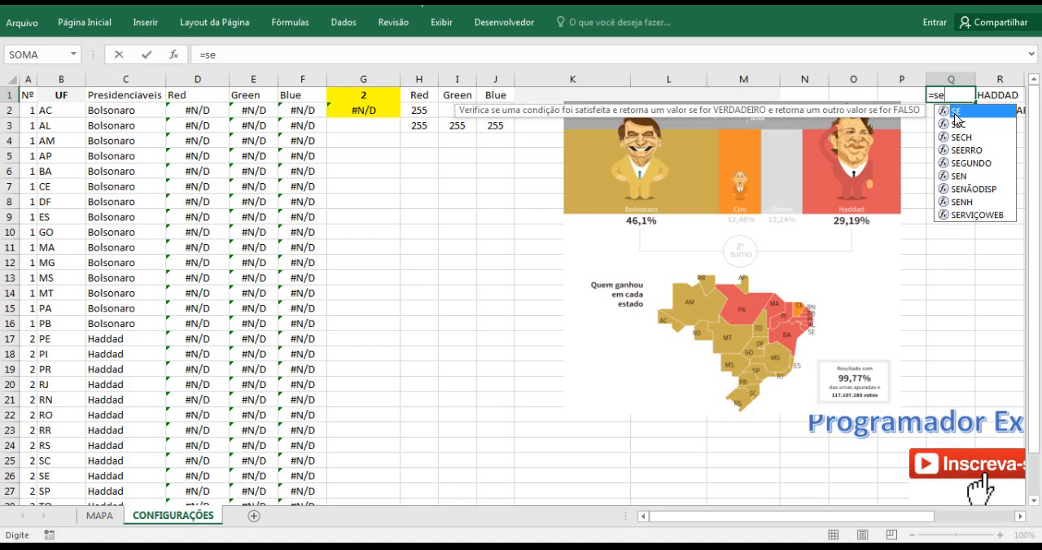
double_click(957, 111)
left_click(367, 96)
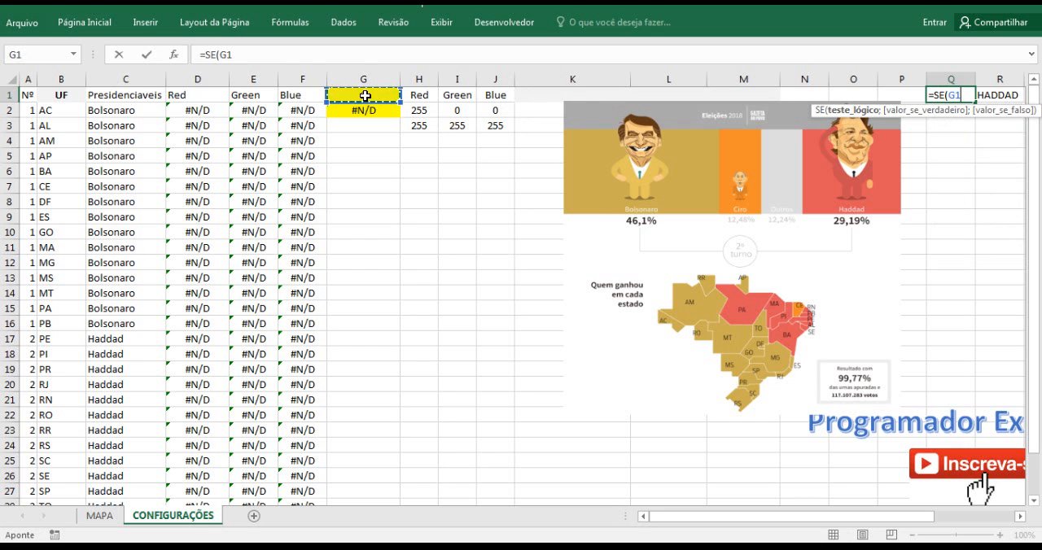
left_click(280, 56)
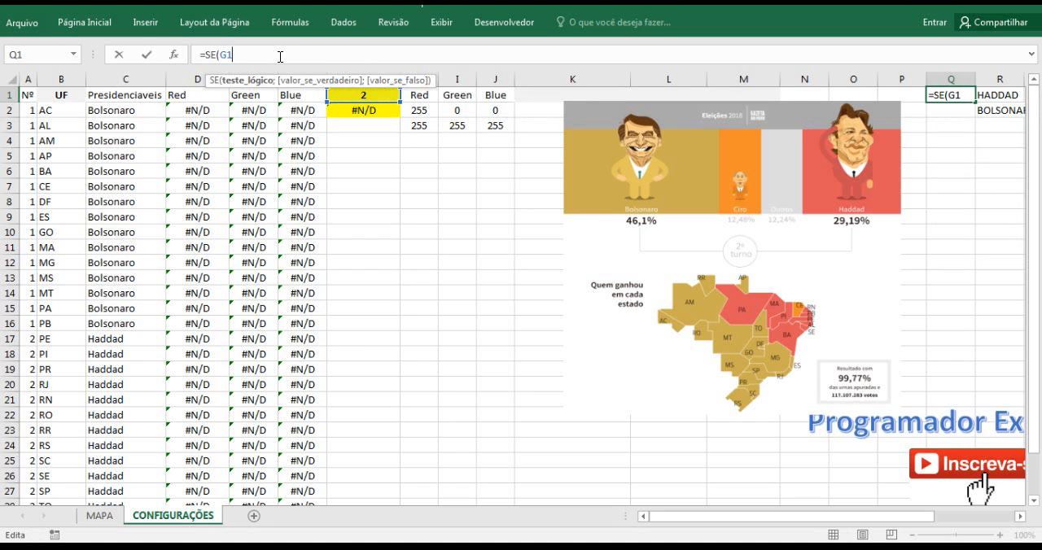
type("=1;")
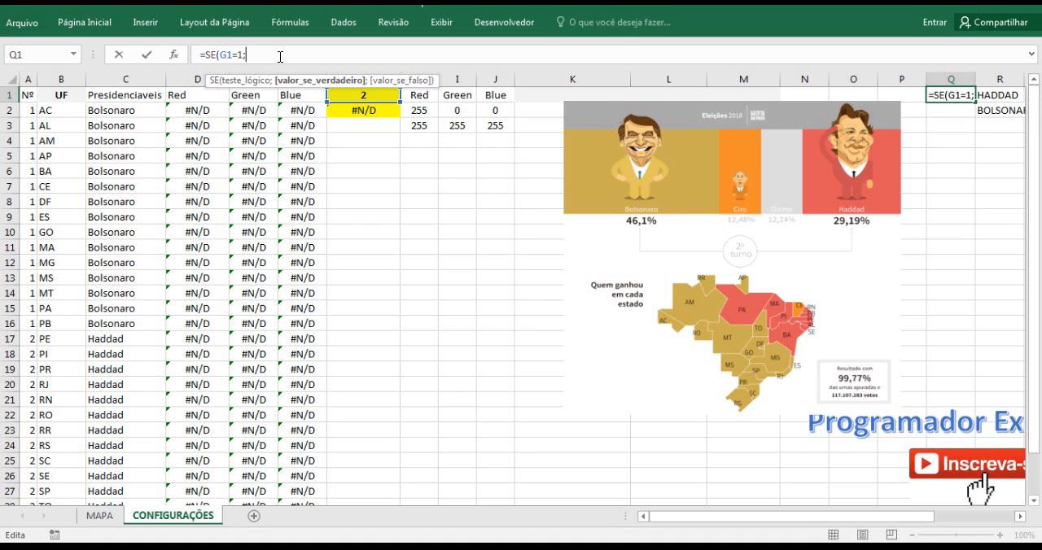
type("\"HADDAD\";")
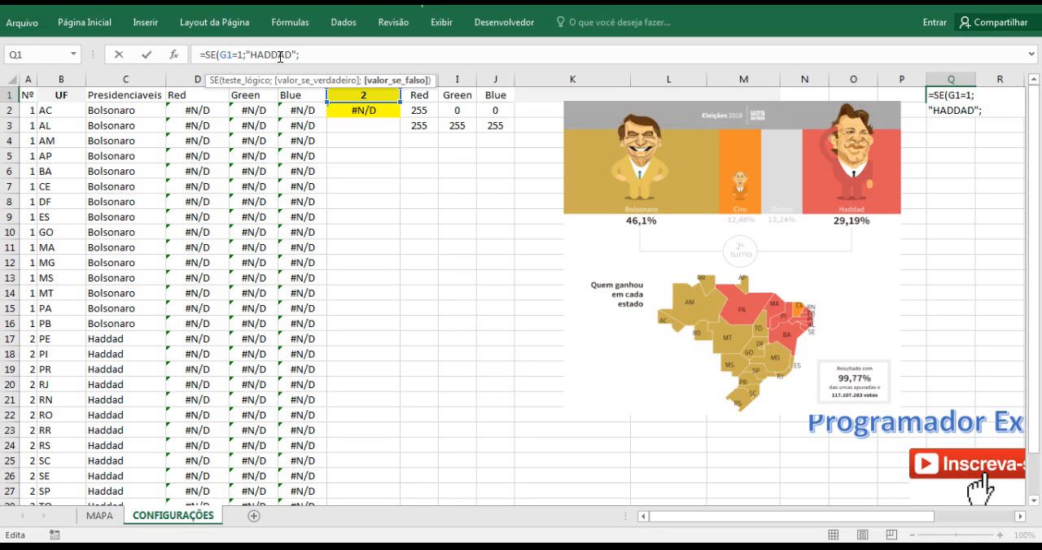
Complete Q1's SE formula with "HADDAD" if true and "BOLSONARO" if false, and widen column Q to fit the name.
type("\"BOLSONARO")
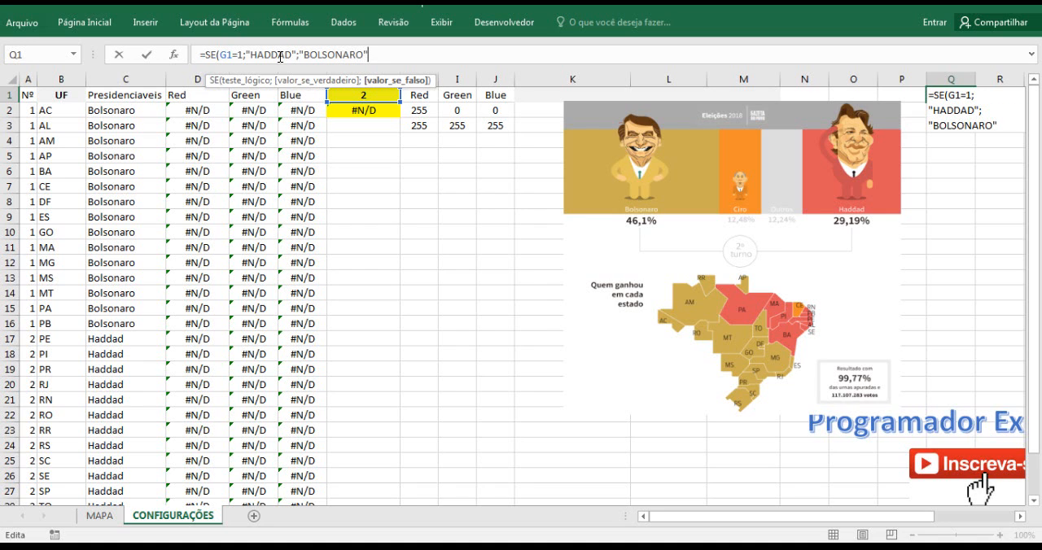
type("\")")
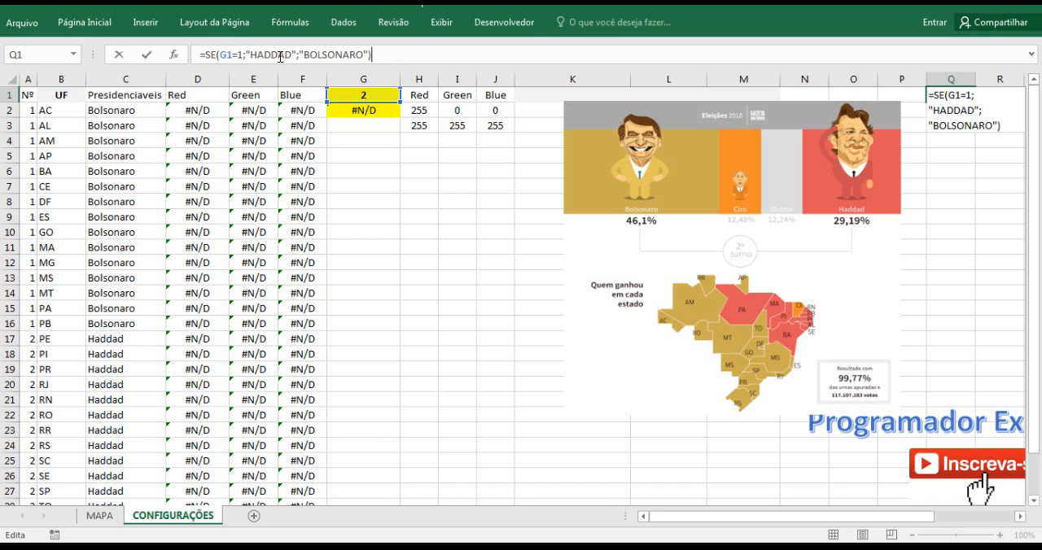
key("Return")
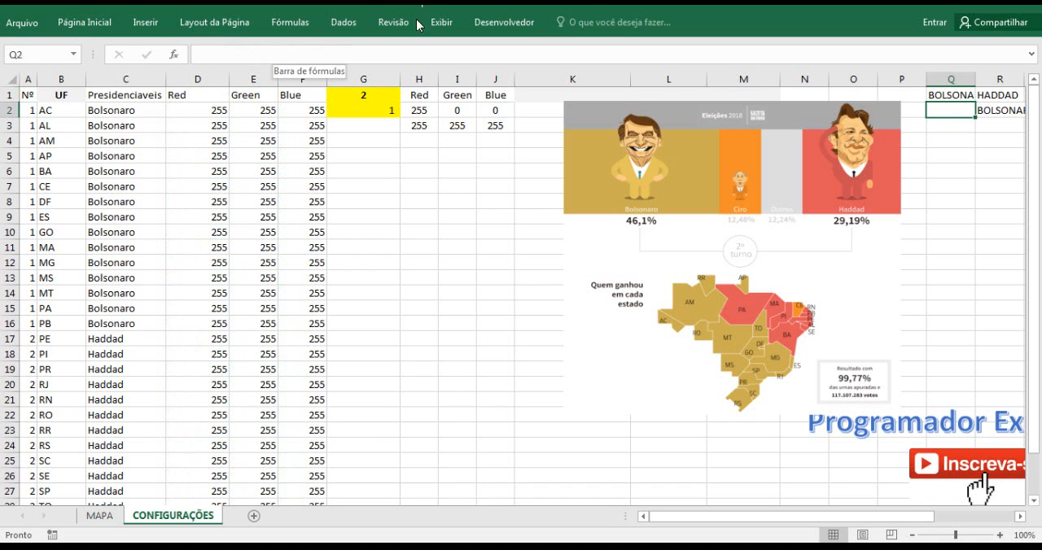
left_click_drag(974, 79, 989, 82)
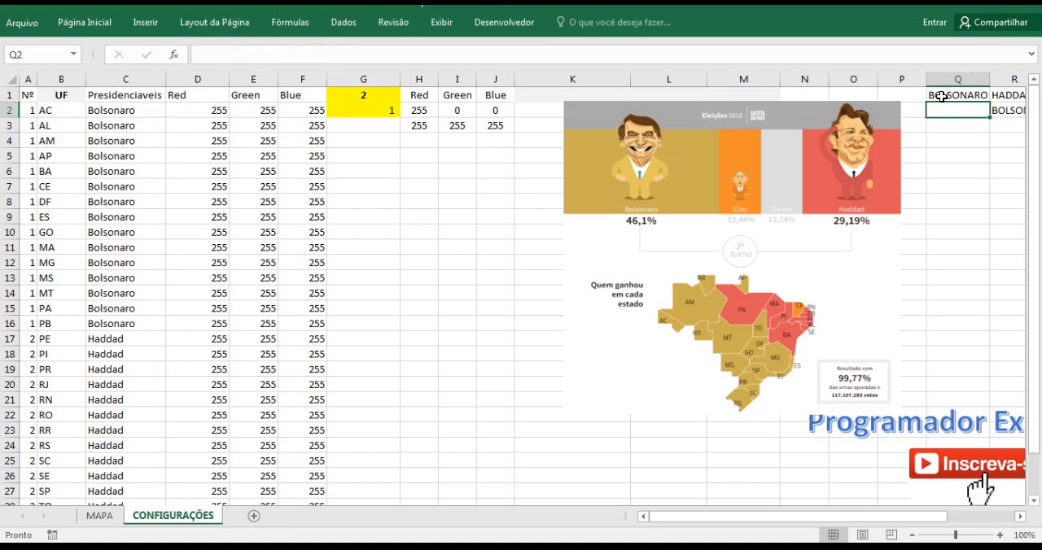
Test the SE formula in Q1 by setting G1 to 1 and back to 2, checking the returned candidate each time.
left_click(940, 96)
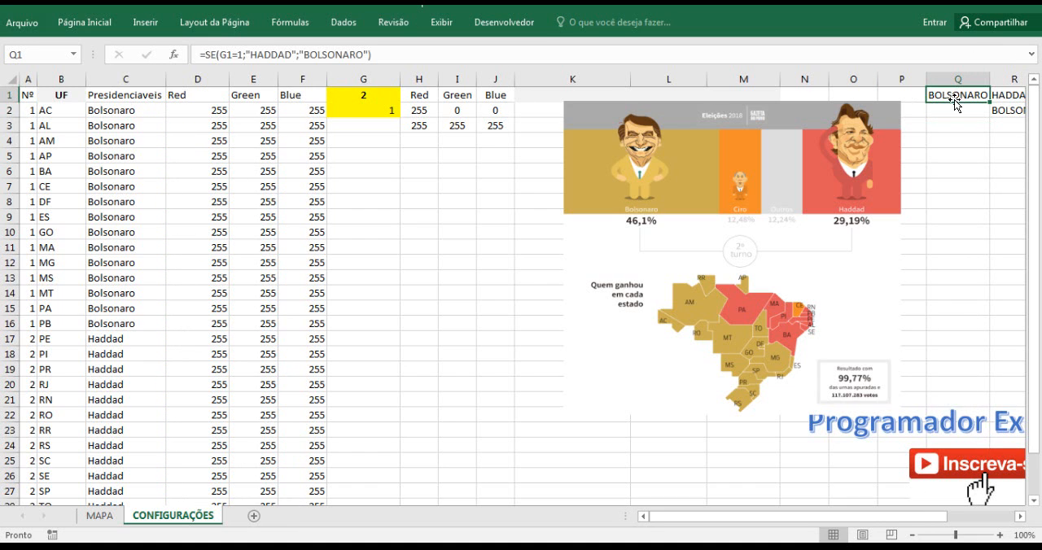
left_click(386, 95)
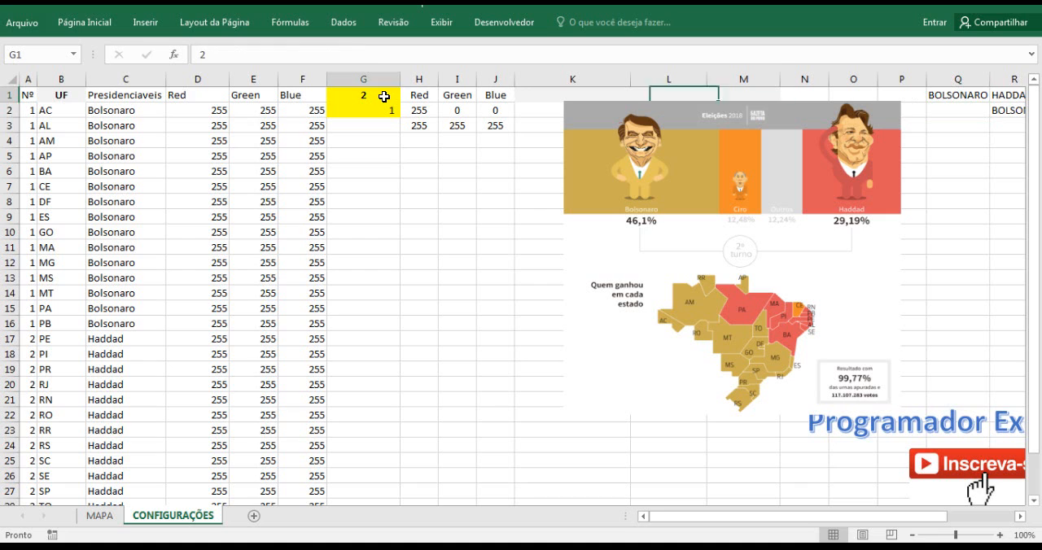
type("1")
left_click(388, 153)
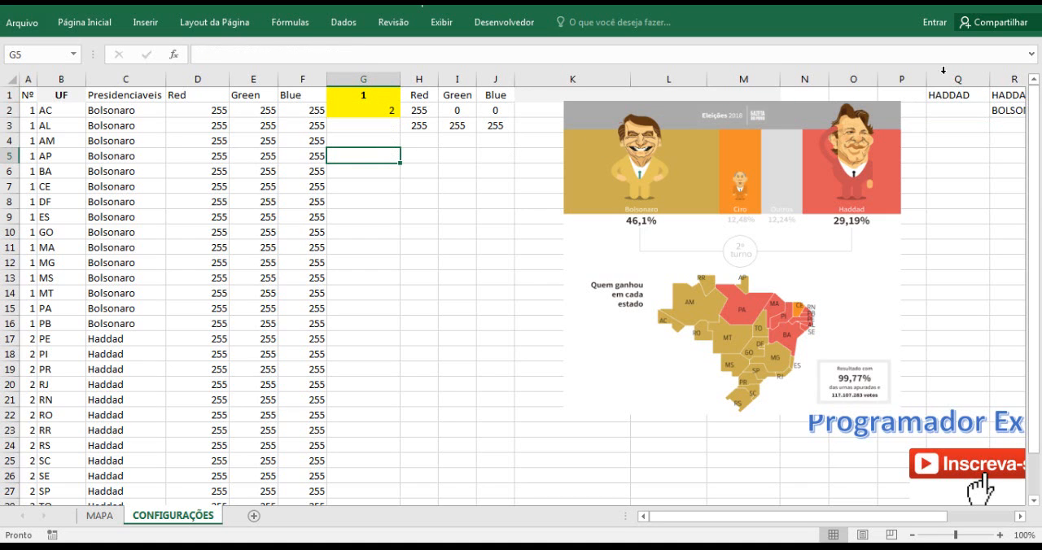
left_click(970, 96)
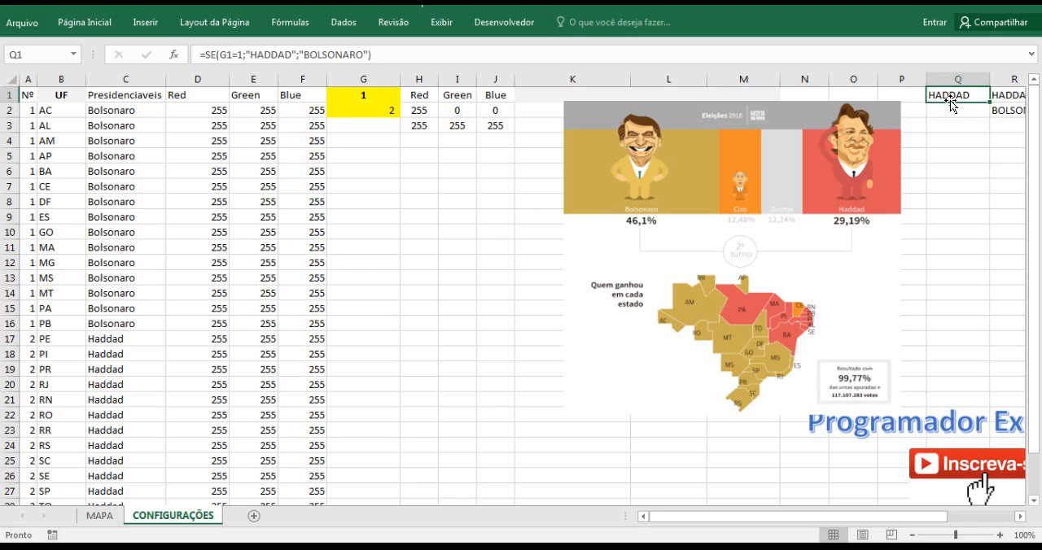
left_click(368, 95)
type("2")
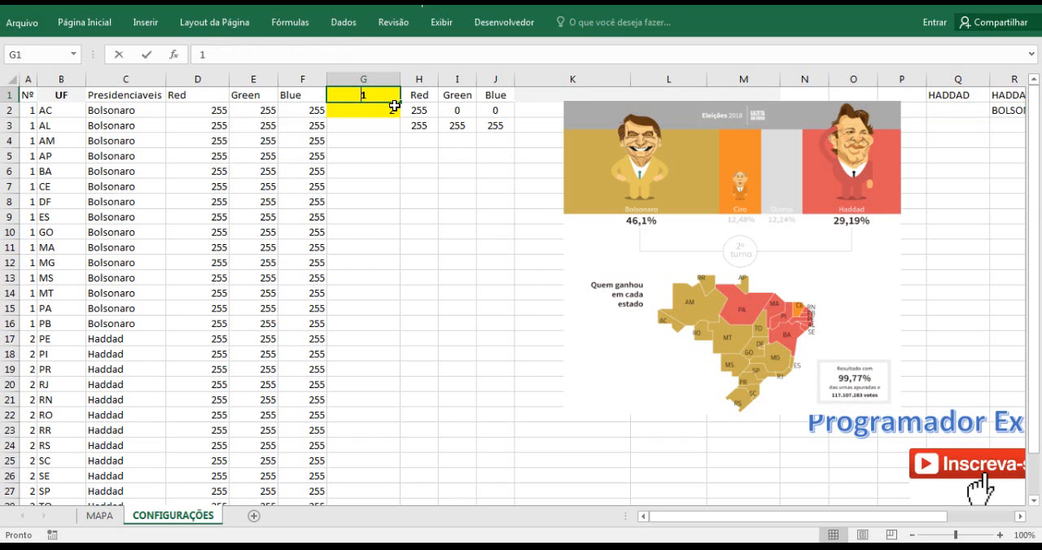
left_click(961, 111)
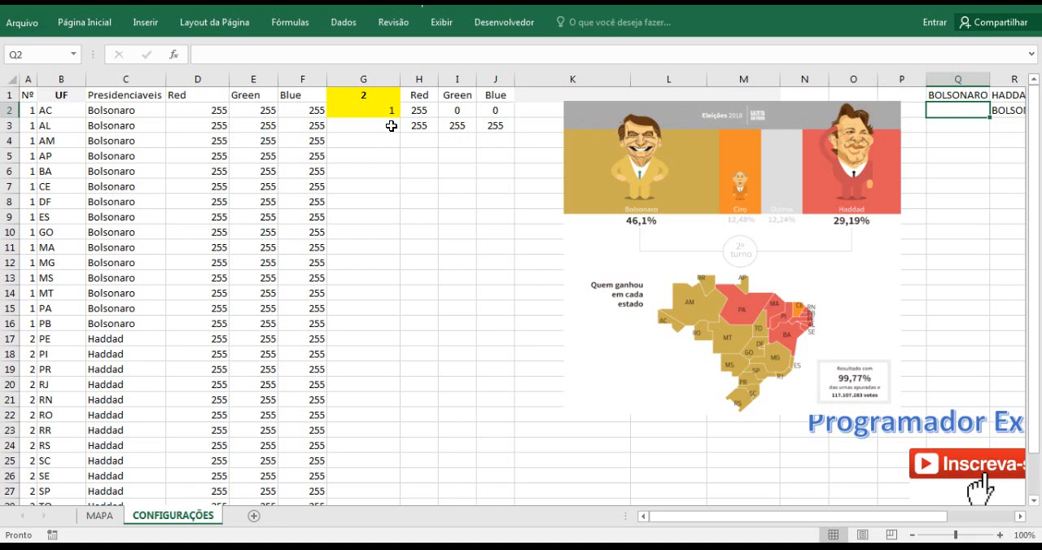
left_click(366, 96)
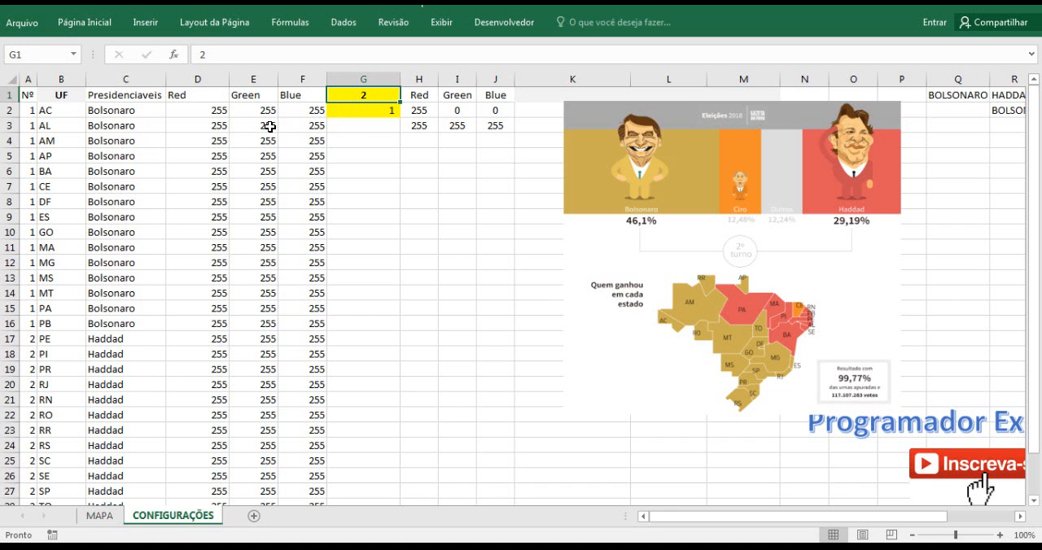
Set the combo box's linked cell G1 on CONFIGURAÇÕES to 1 and look through the state table.
scroll(290, 298, "down", 2)
scroll(290, 298, "up", 2)
type("1")
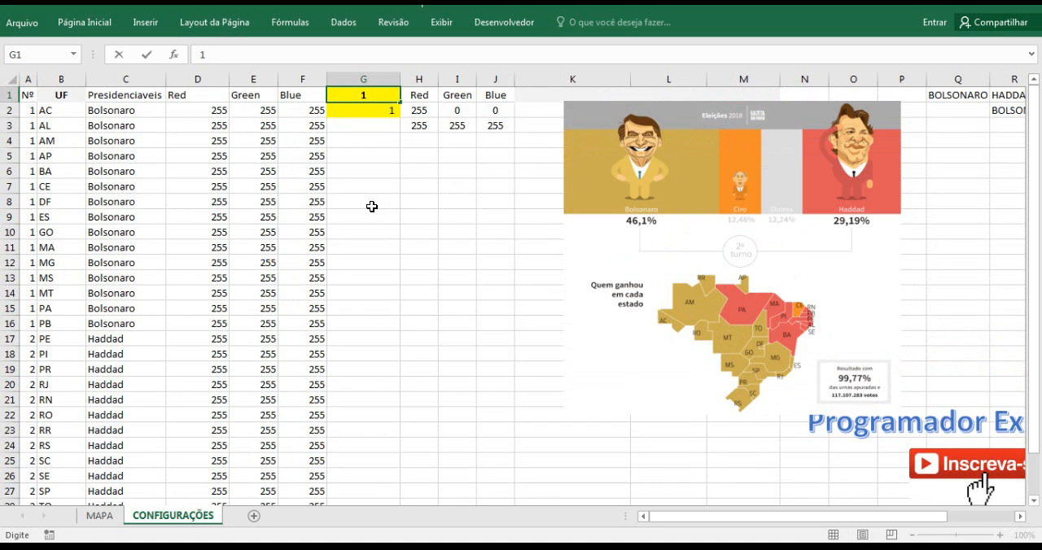
left_click(373, 207)
scroll(301, 268, "down", 2)
scroll(291, 284, "up", 2)
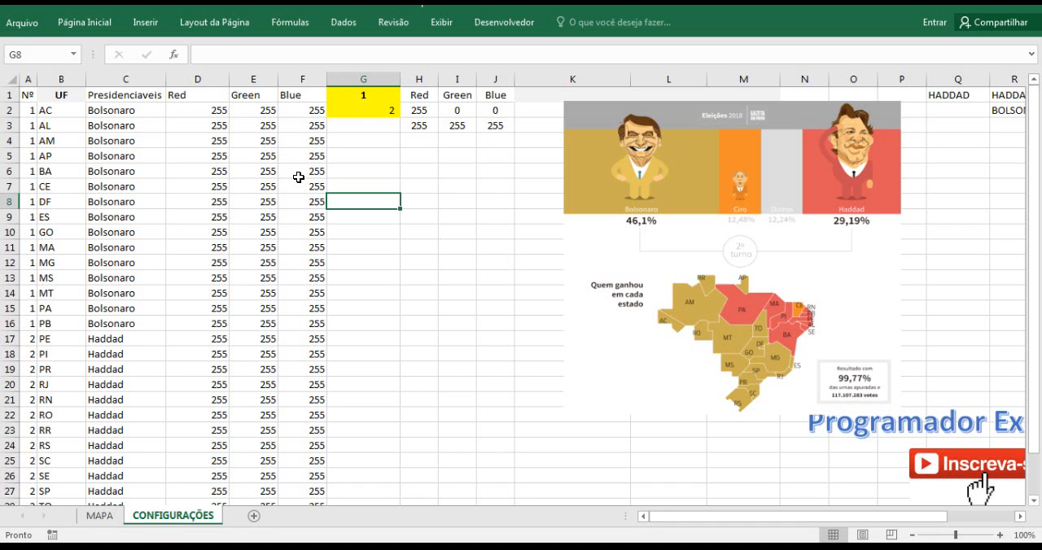
Choose BOLSONARO in the candidate combo box on MAPA and check its linked cell G1 on CONFIGURAÇÕES.
left_click(112, 515)
left_click(671, 178)
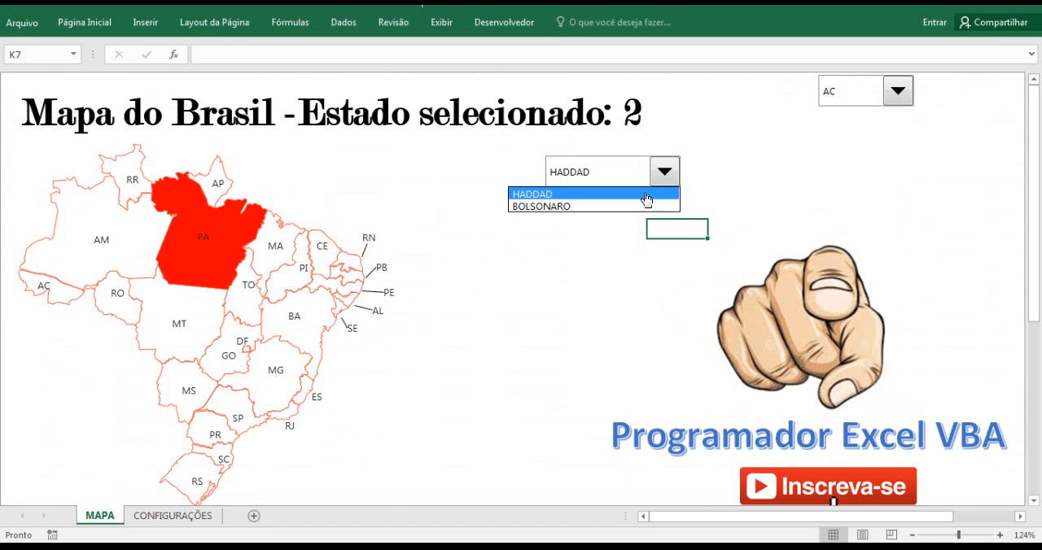
left_click(636, 209)
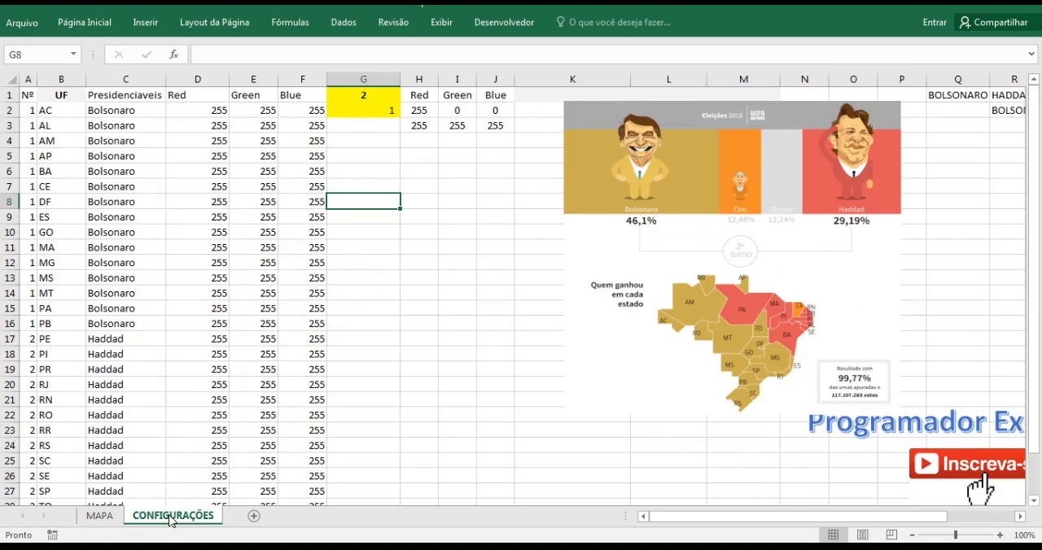
left_click(173, 516)
left_click(362, 95)
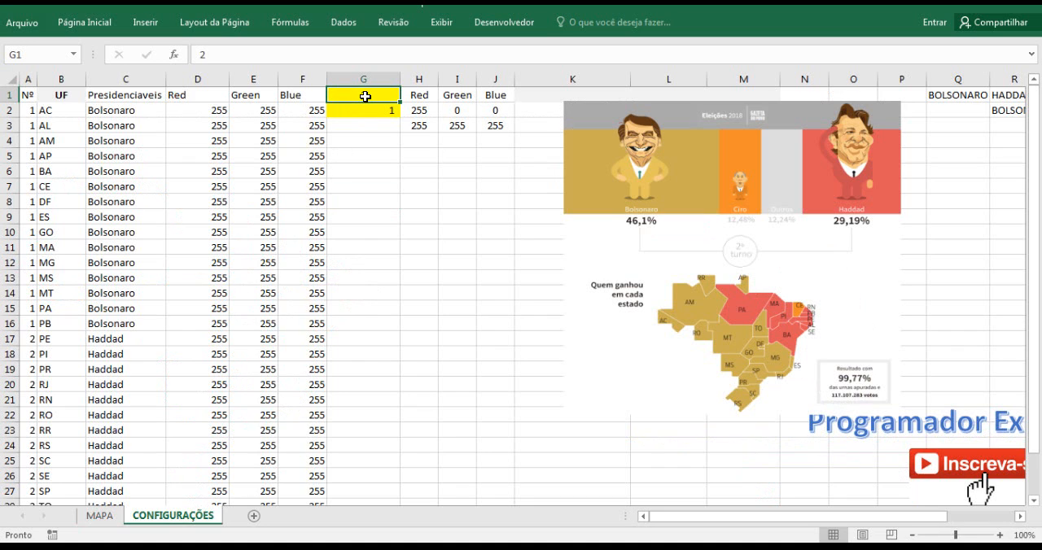
Change D2's formula to =SE($G$2=$A2;H$2;H$3) so the Red value is tested against the Nº column.
left_click(215, 113)
left_click(236, 55)
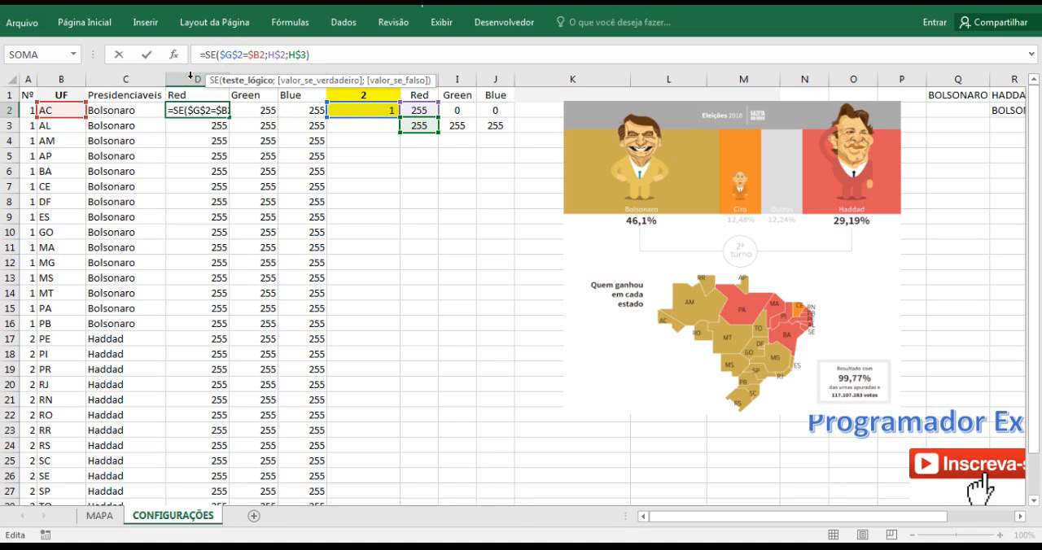
double_click(229, 57)
double_click(256, 55)
left_click_drag(71, 120, 26, 120)
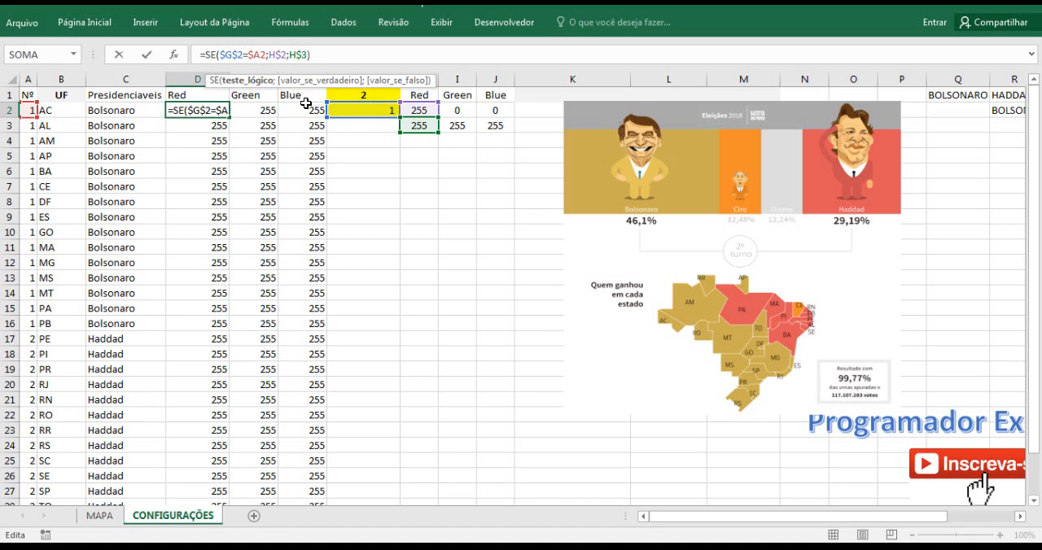
left_click(278, 55)
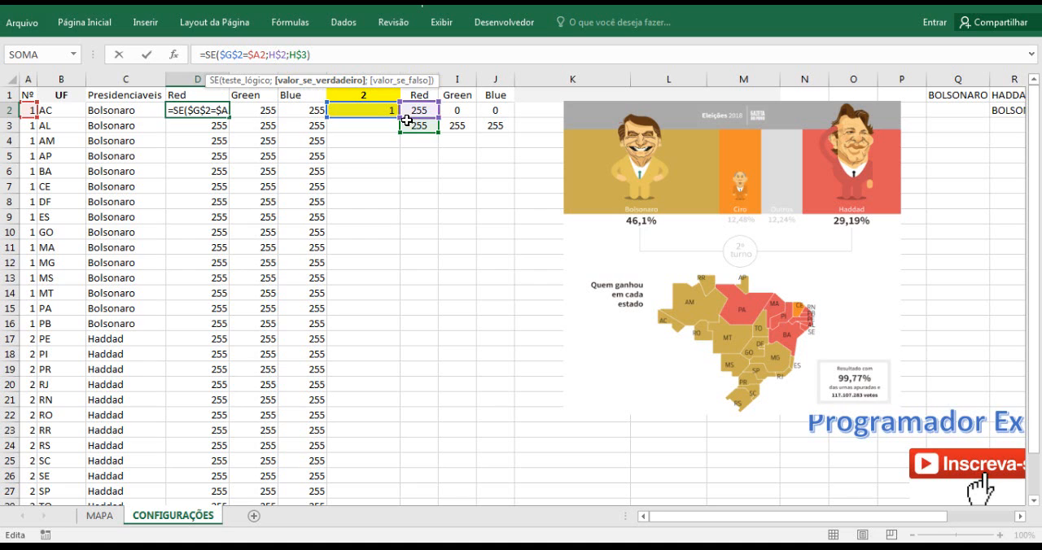
key("Return")
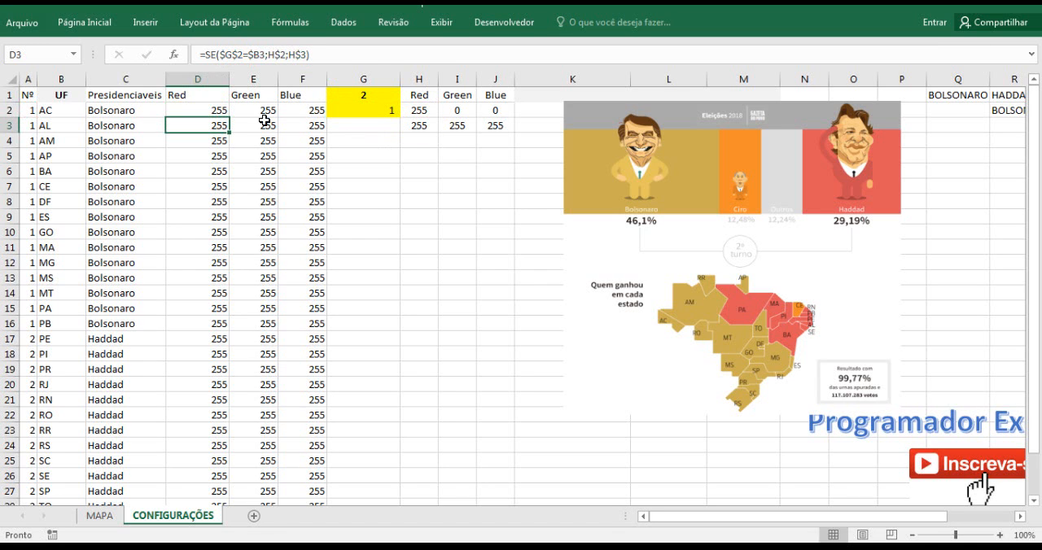
left_click(217, 111)
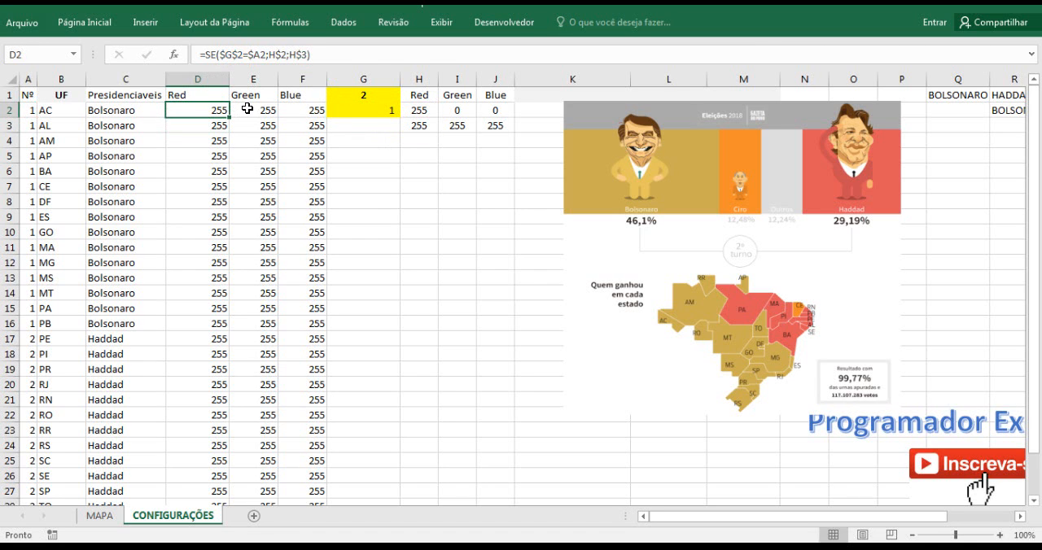
Replace $B2 with $A2 in the logical tests of the Green and Blue formulas in E2 and F2.
left_click(254, 107)
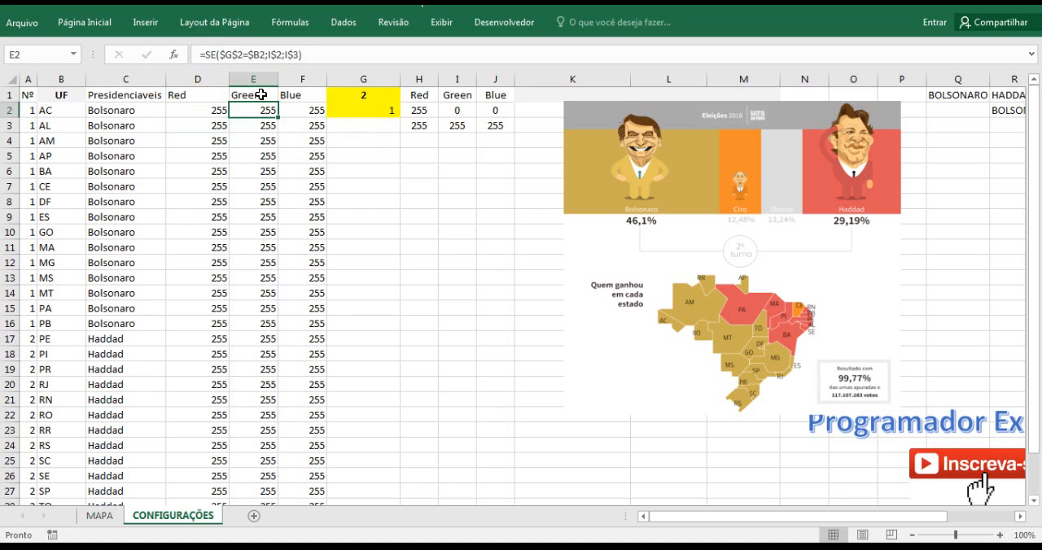
left_click(232, 54)
double_click(258, 56)
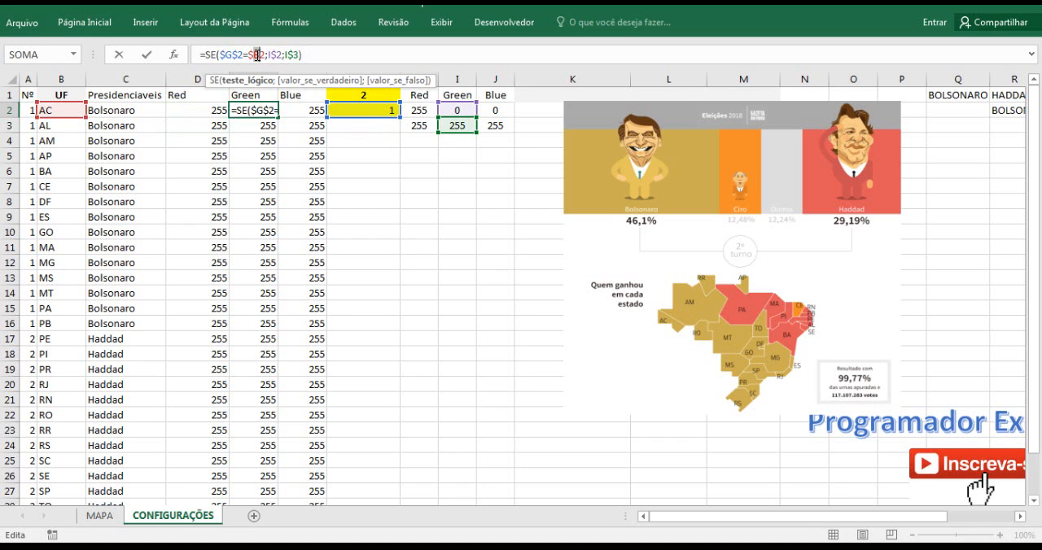
key("Return")
left_click(313, 110)
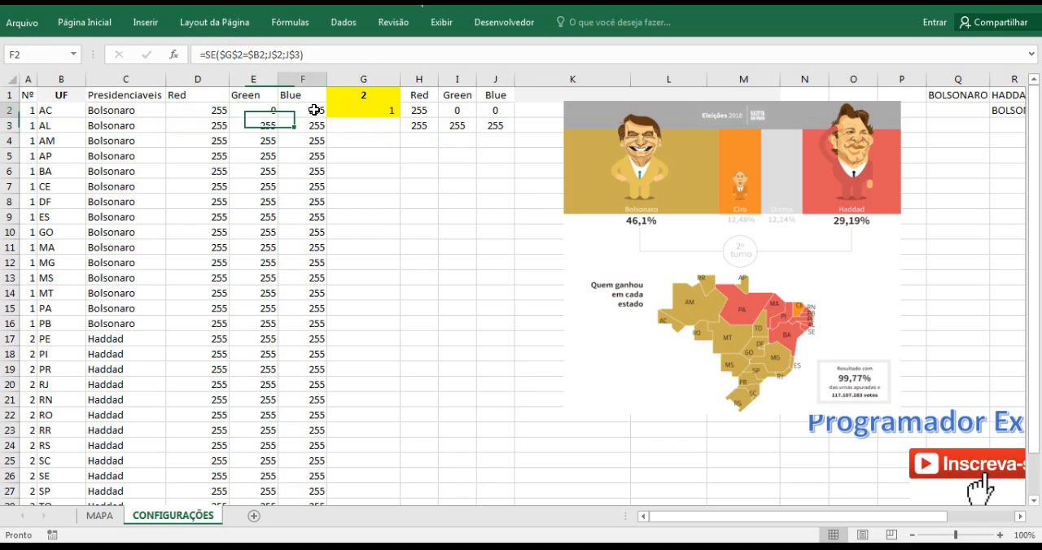
left_click(260, 56)
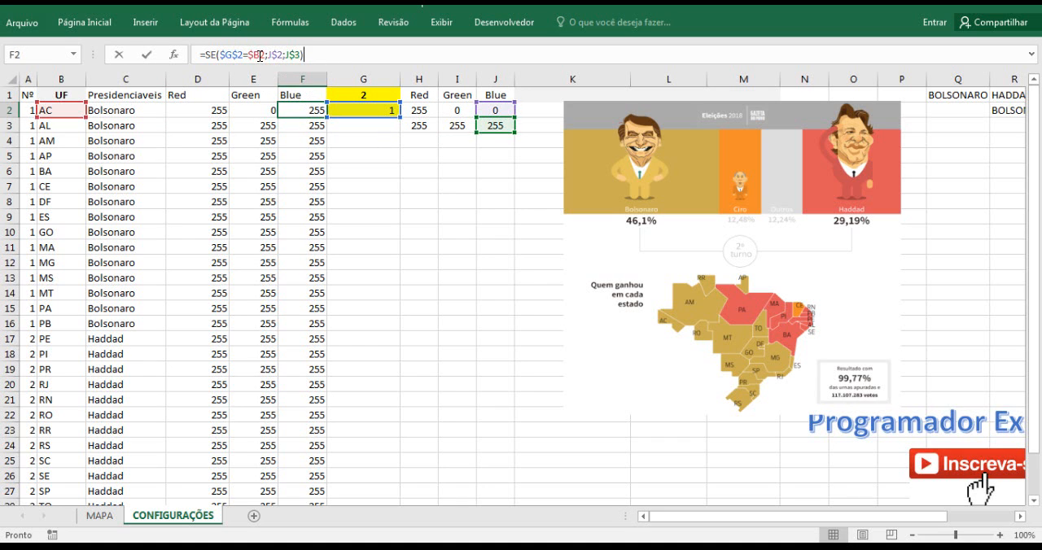
type("A")
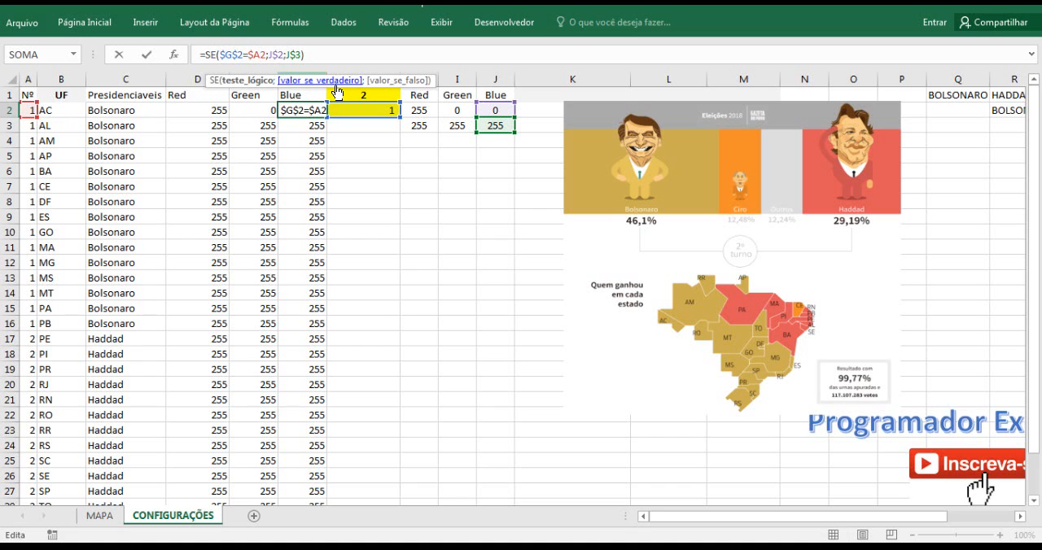
key("Return")
Fill the Red, Green and Blue formulas in D2:F2 down to all the states.
left_click(247, 108)
left_click(225, 108)
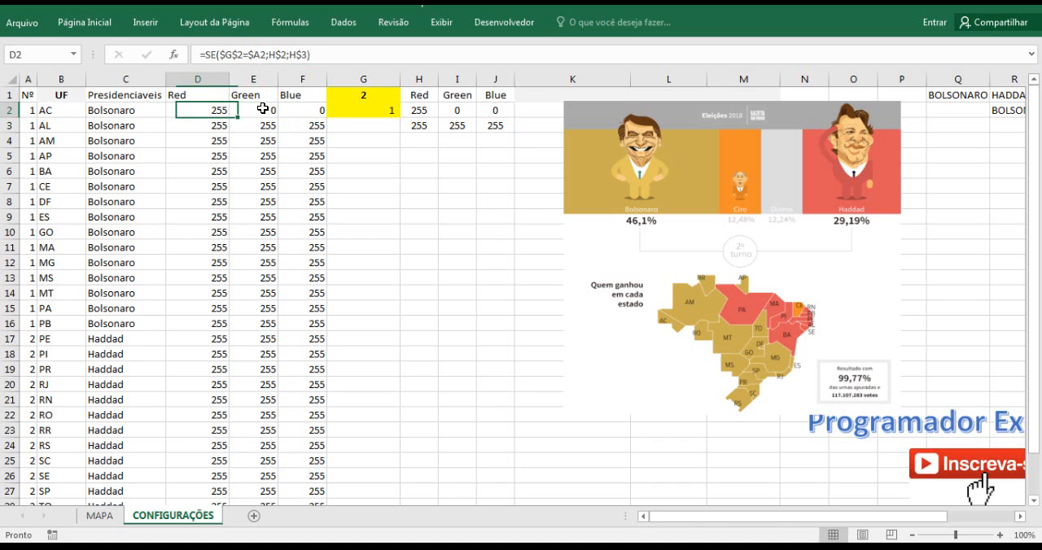
left_click_drag(263, 108, 304, 110)
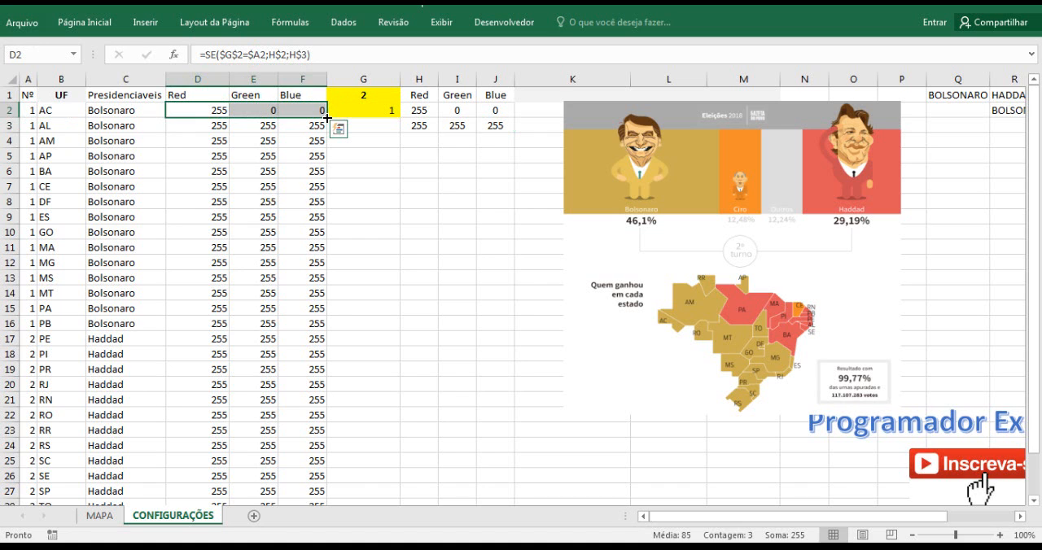
double_click(326, 118)
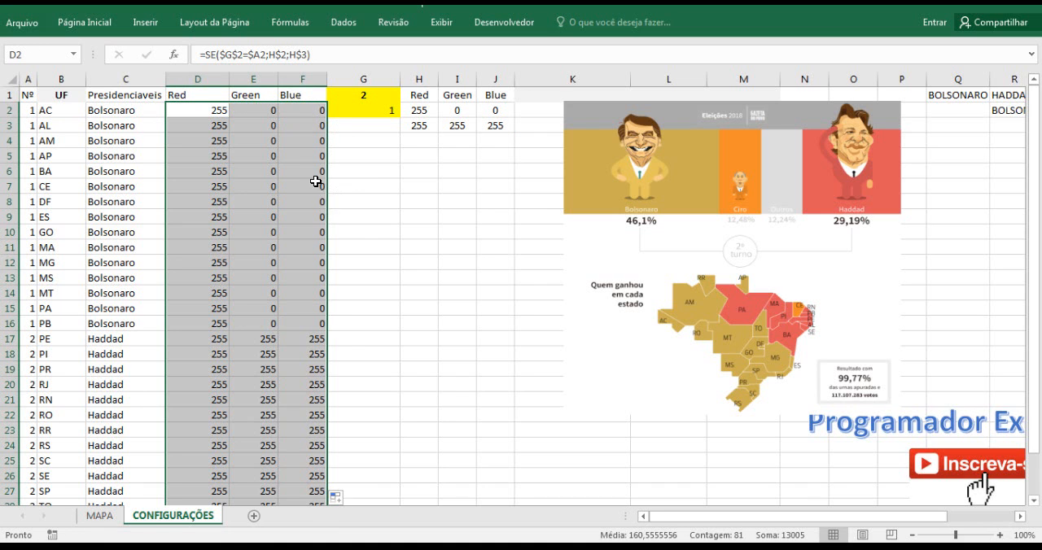
left_click(410, 185)
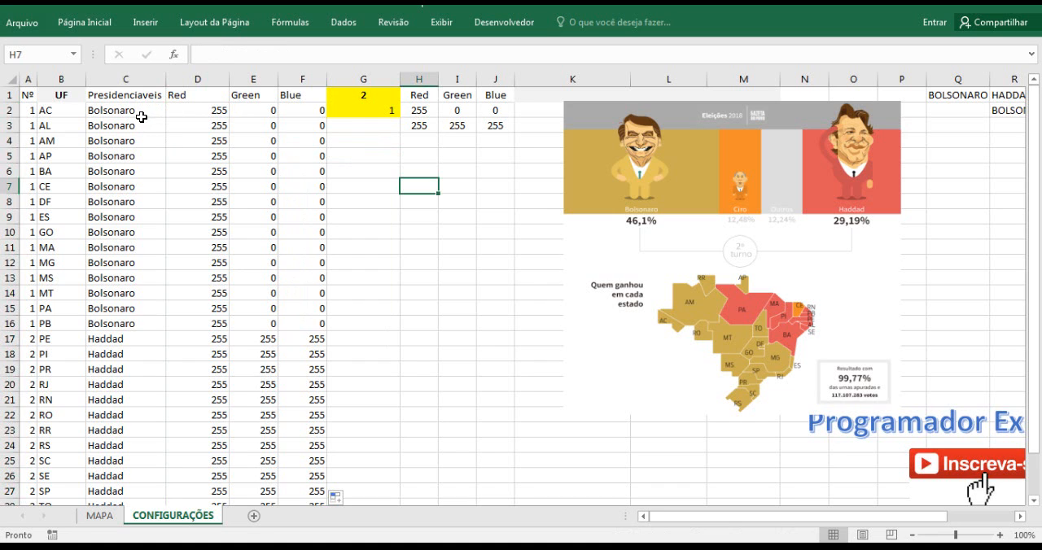
Check the value in G1, the RGB values in H2:J2 and the map colouring on MAPA.
left_click(367, 98)
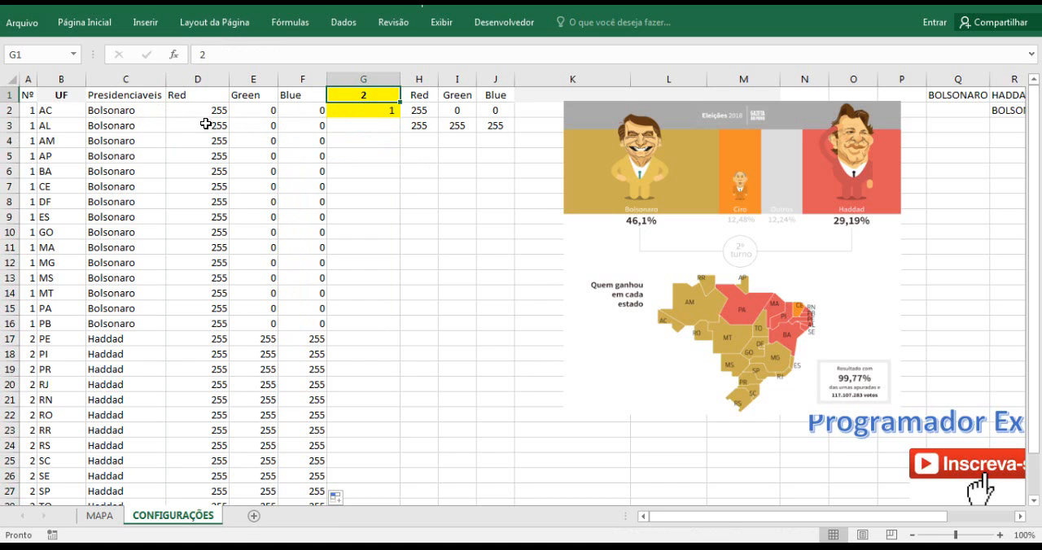
left_click(417, 109)
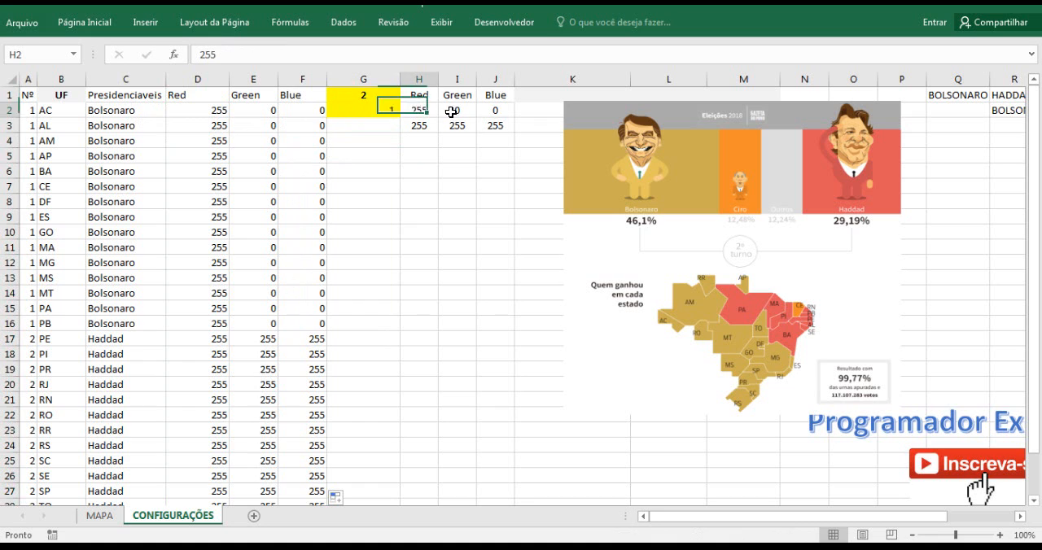
left_click_drag(451, 113, 493, 109)
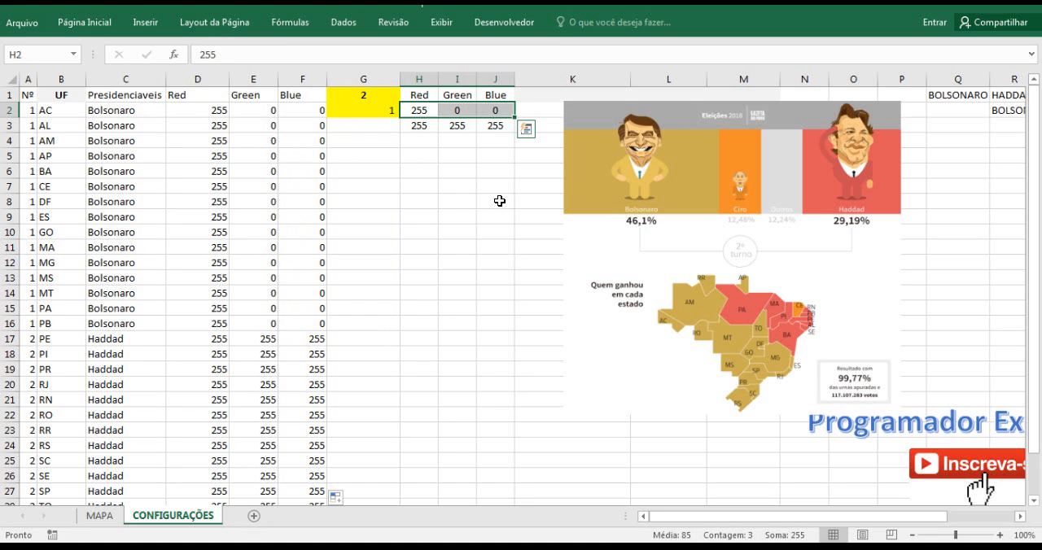
left_click(101, 515)
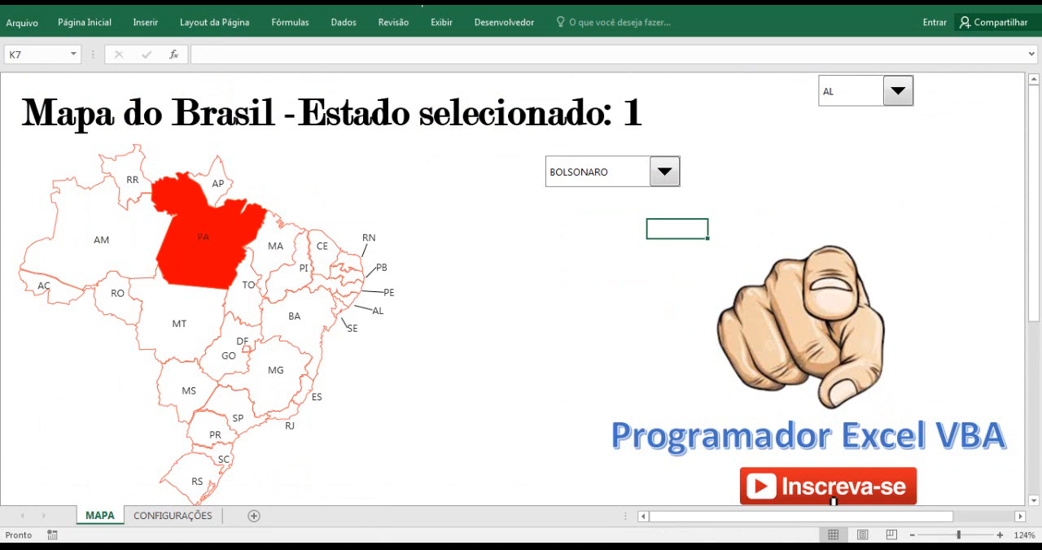
Switch to Paint, sample the red behind Haddad in the election image and look up its RGB values.
left_click(403, 547)
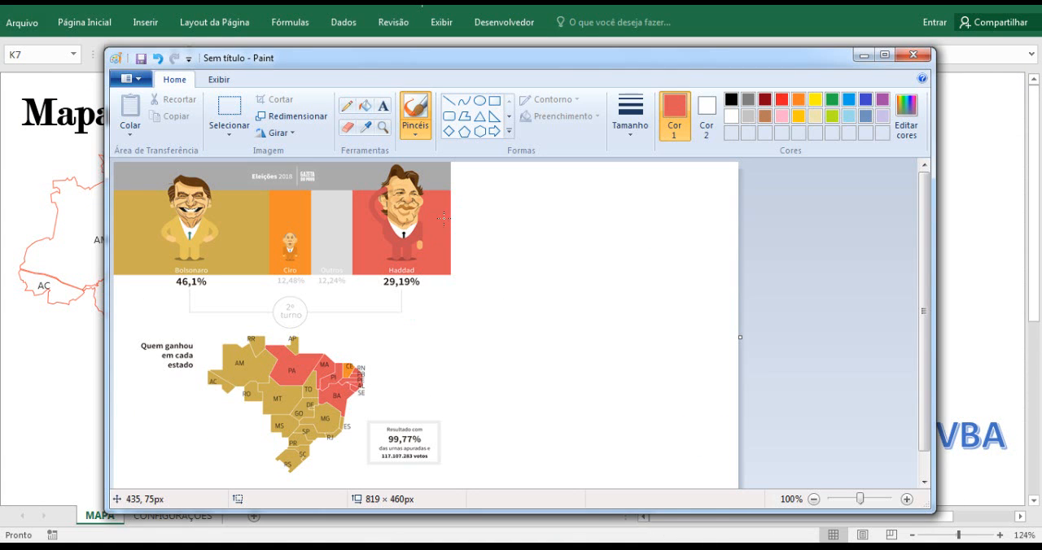
left_click(367, 130)
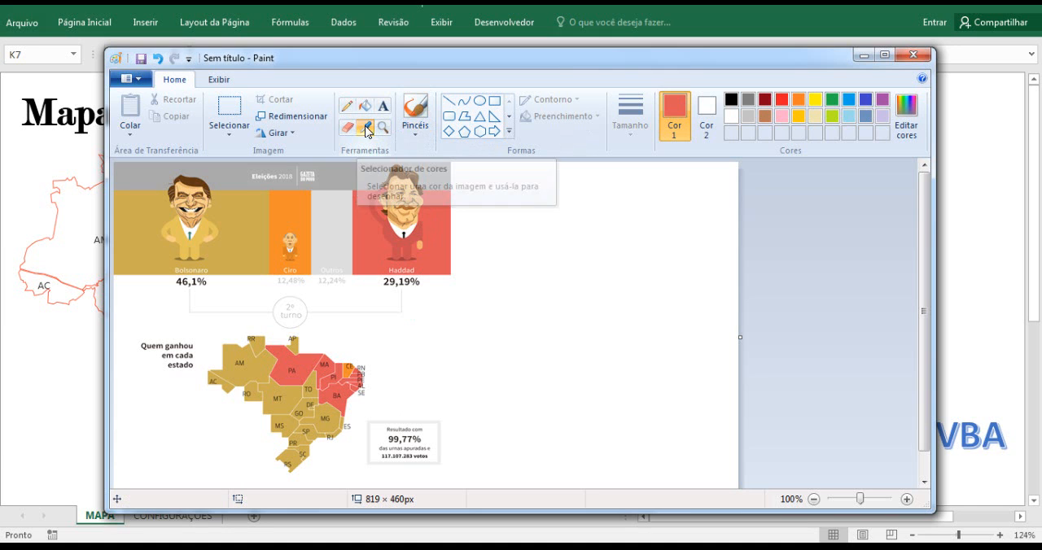
left_click(440, 212)
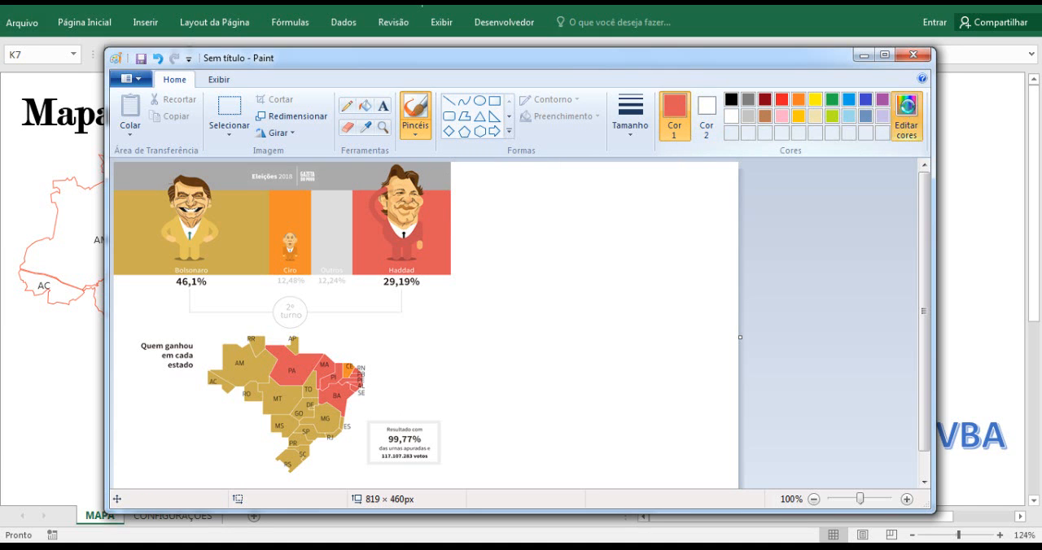
left_click(906, 114)
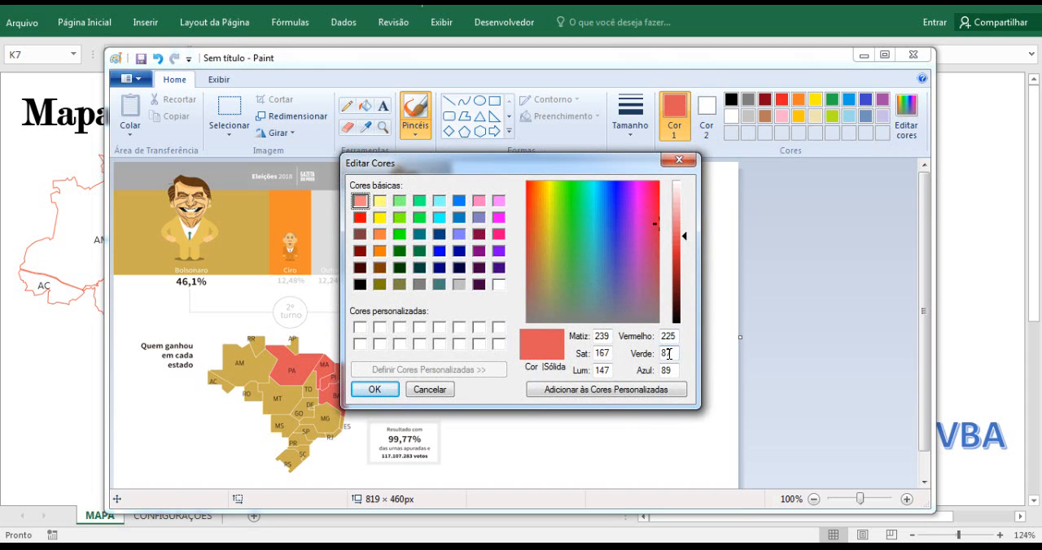
left_click(678, 161)
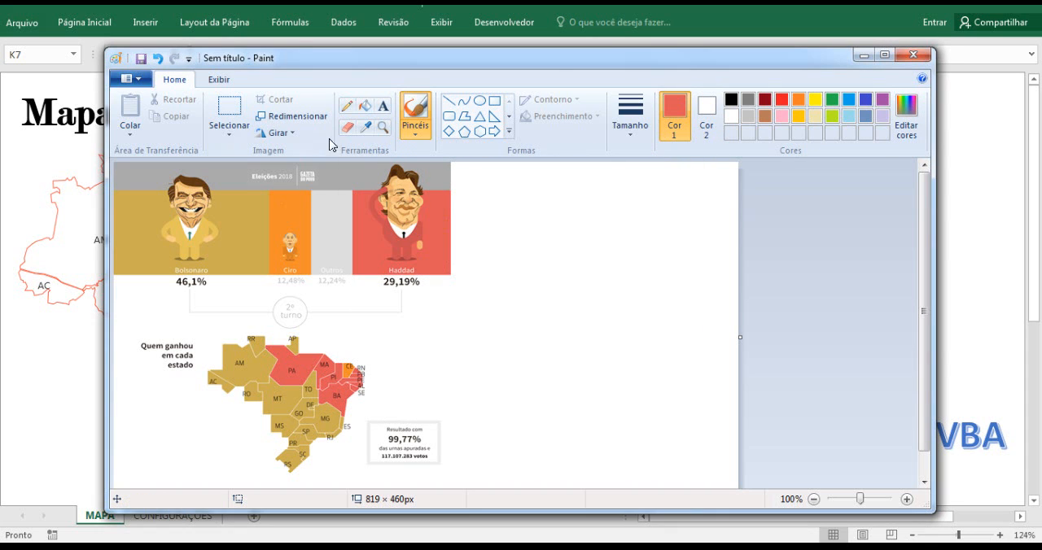
Sample the gold behind Bolsonaro, look up its RGB values and return to CONFIGURAÇÕES in Excel.
left_click(365, 127)
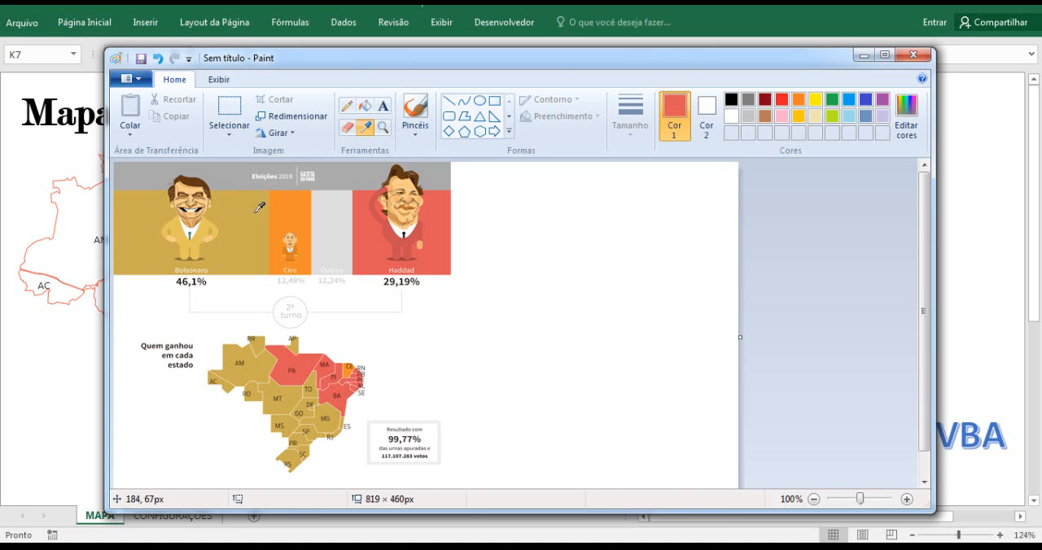
left_click(255, 214)
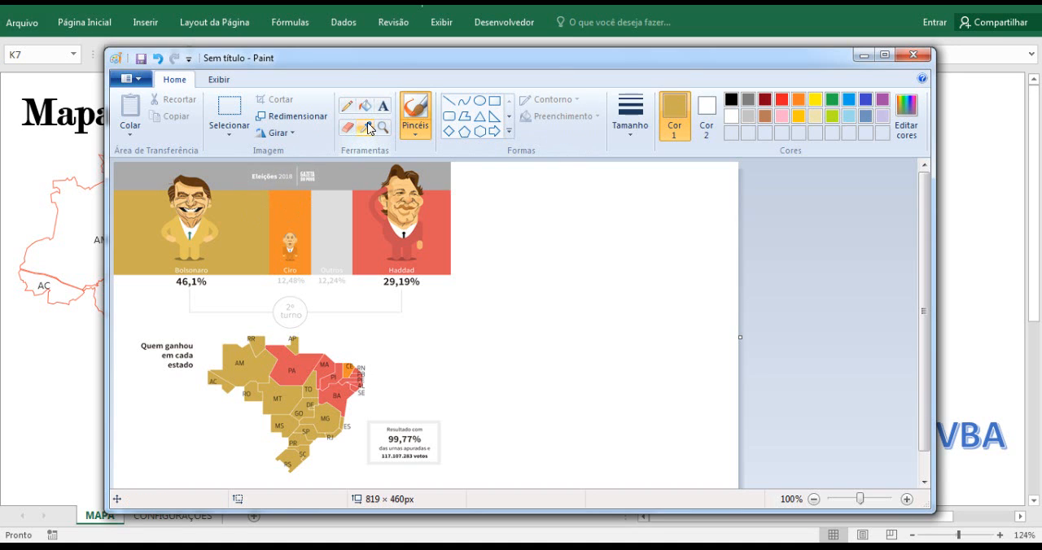
left_click(905, 115)
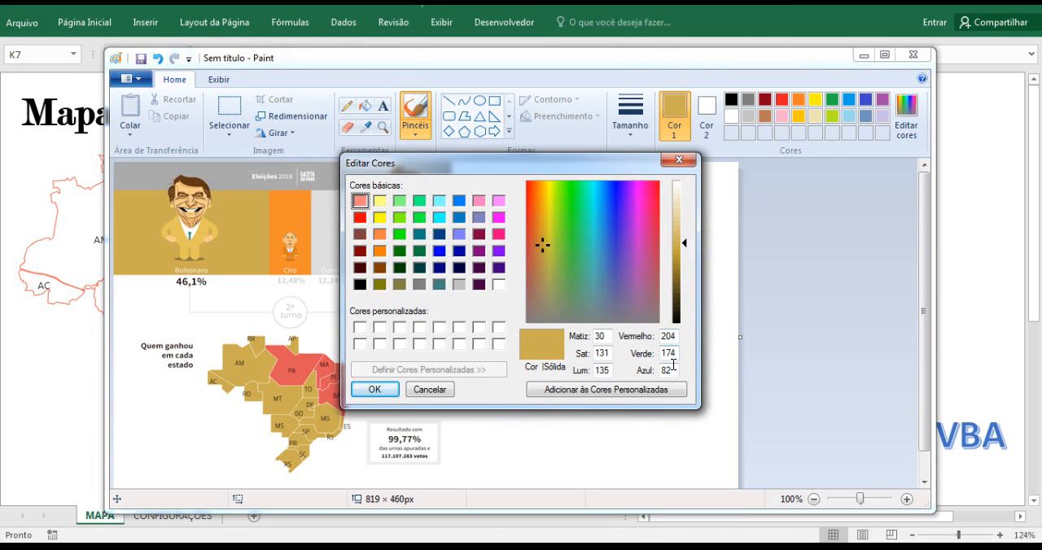
left_click(681, 162)
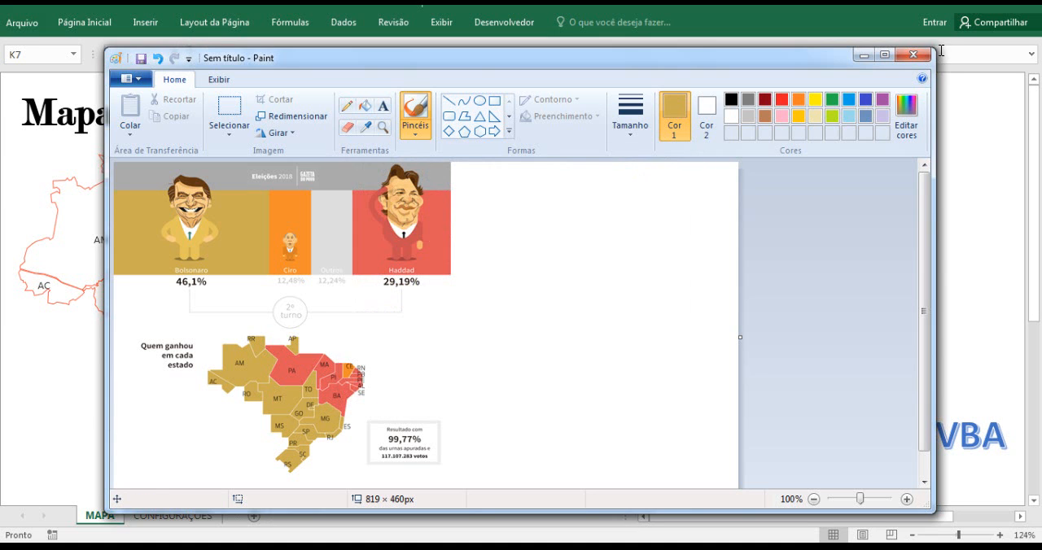
left_click(862, 54)
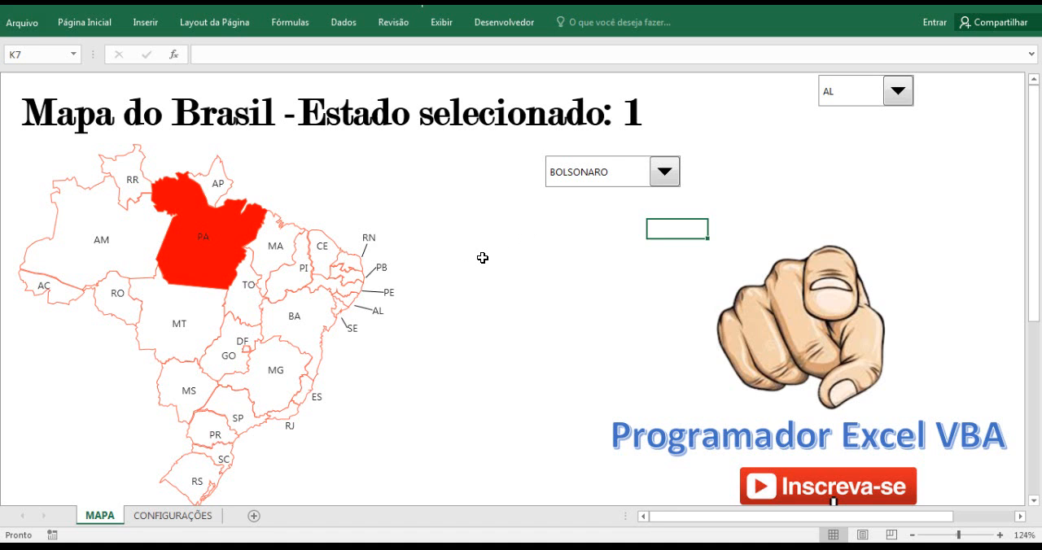
left_click(174, 515)
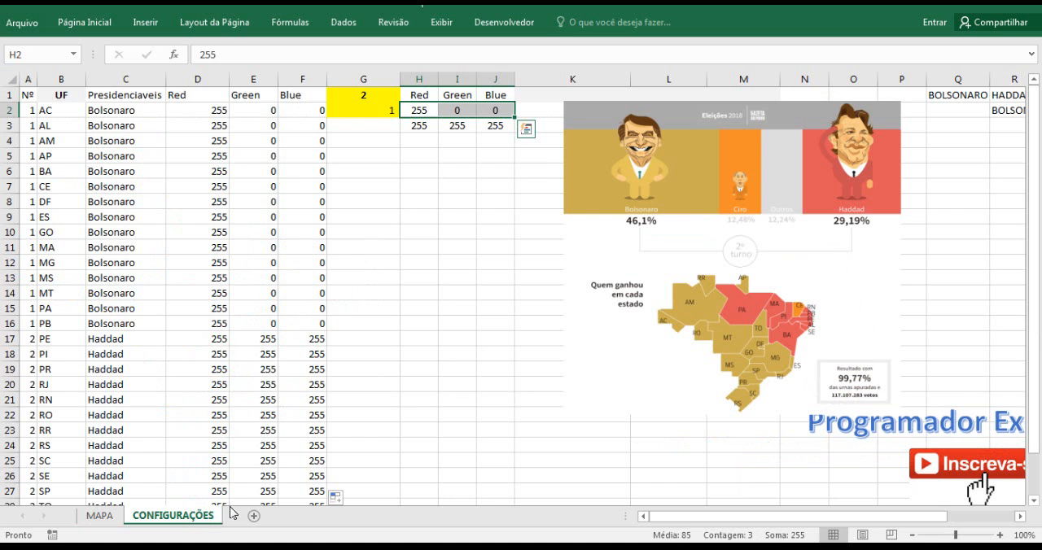
left_click(429, 144)
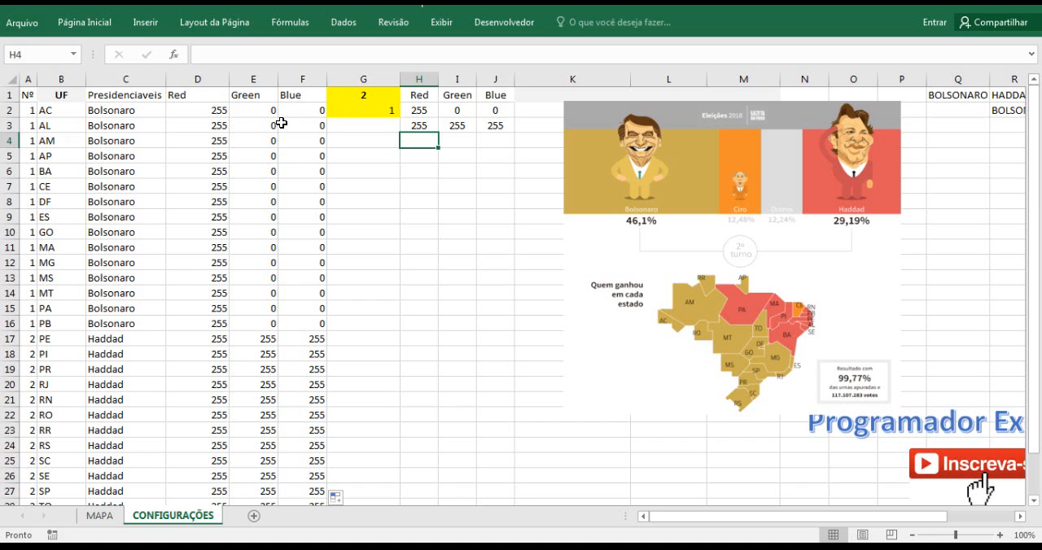
Assign the COLORIR macro to the candidate combo box on the MAPA sheet.
left_click(99, 515)
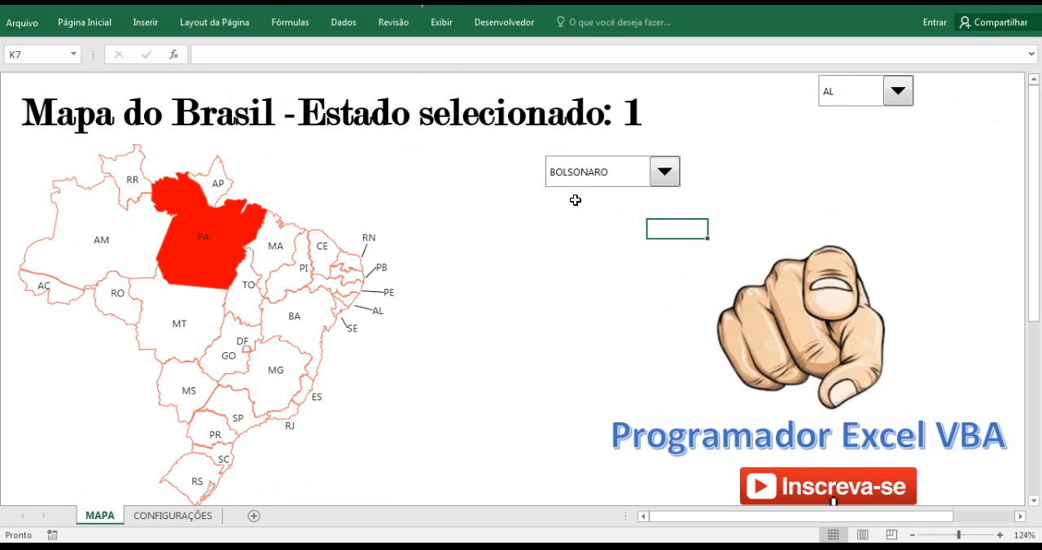
right_click(628, 186)
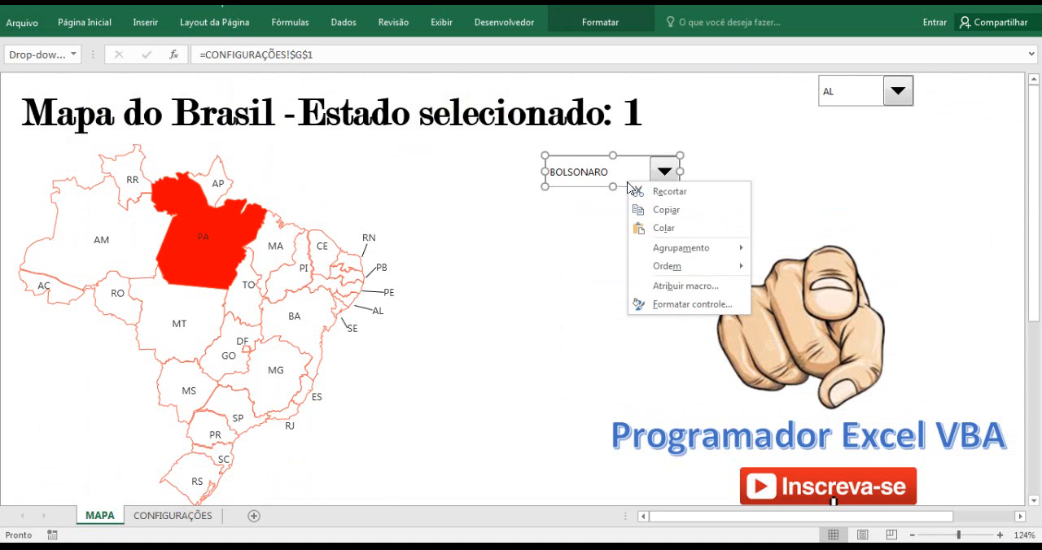
left_click(687, 287)
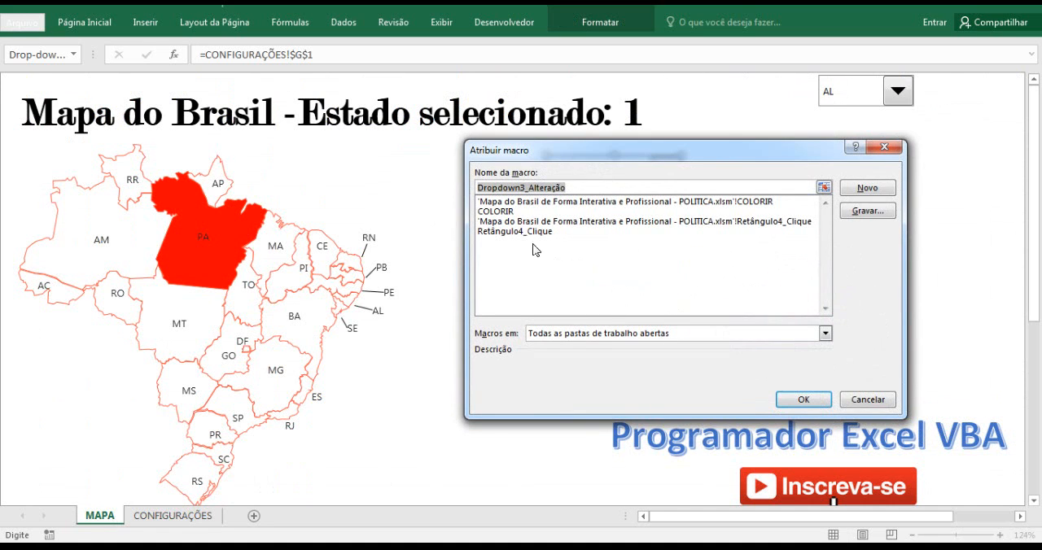
left_click(506, 214)
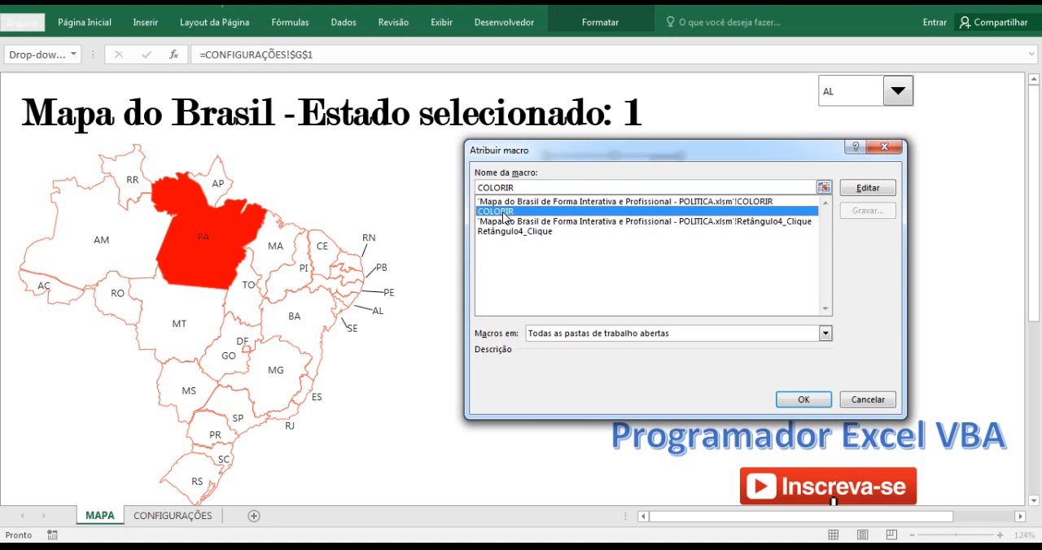
left_click(802, 399)
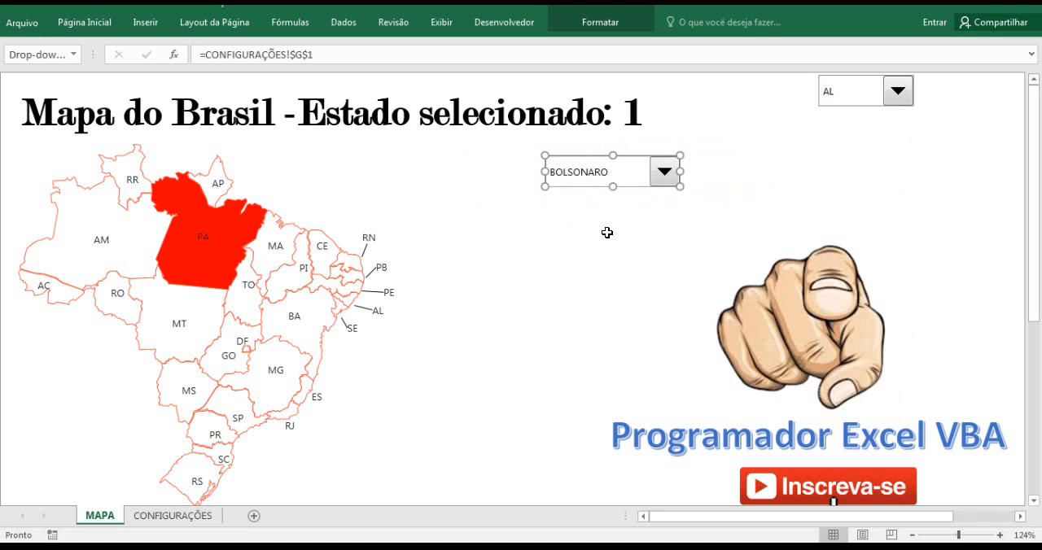
left_click(607, 233)
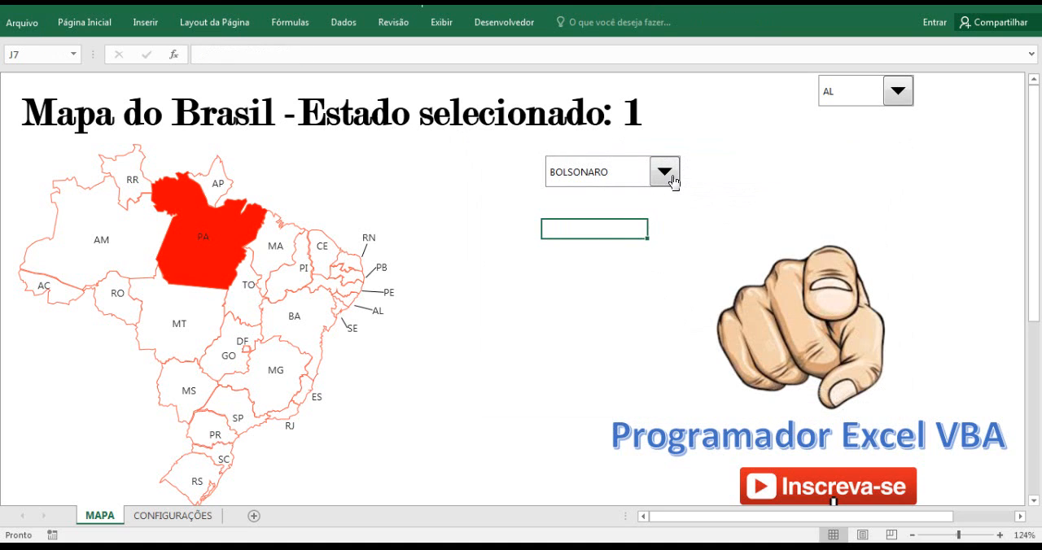
Select HADDAD in the candidate combo box and debug the COLORIR macro in a maximized code window.
left_click(665, 173)
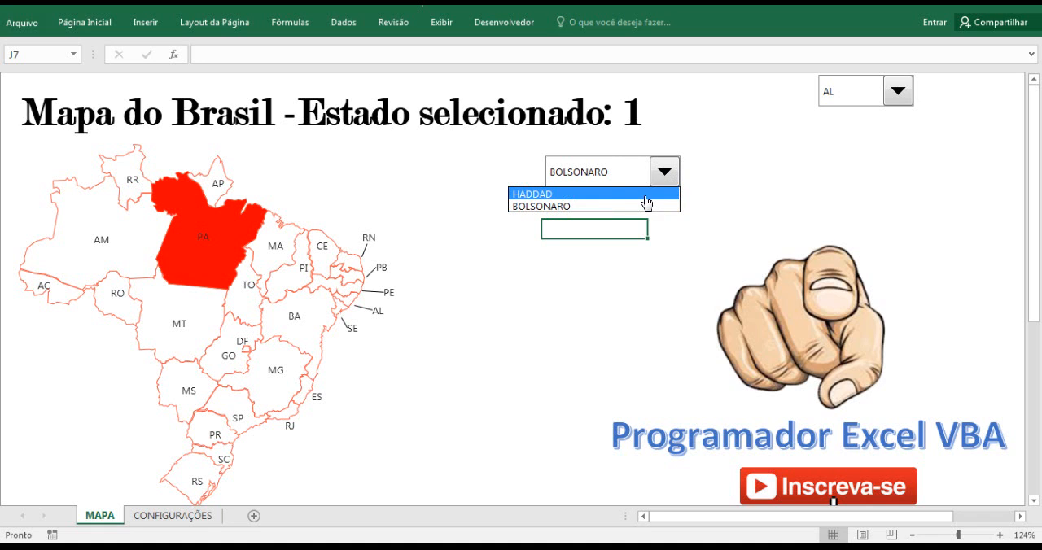
left_click(610, 193)
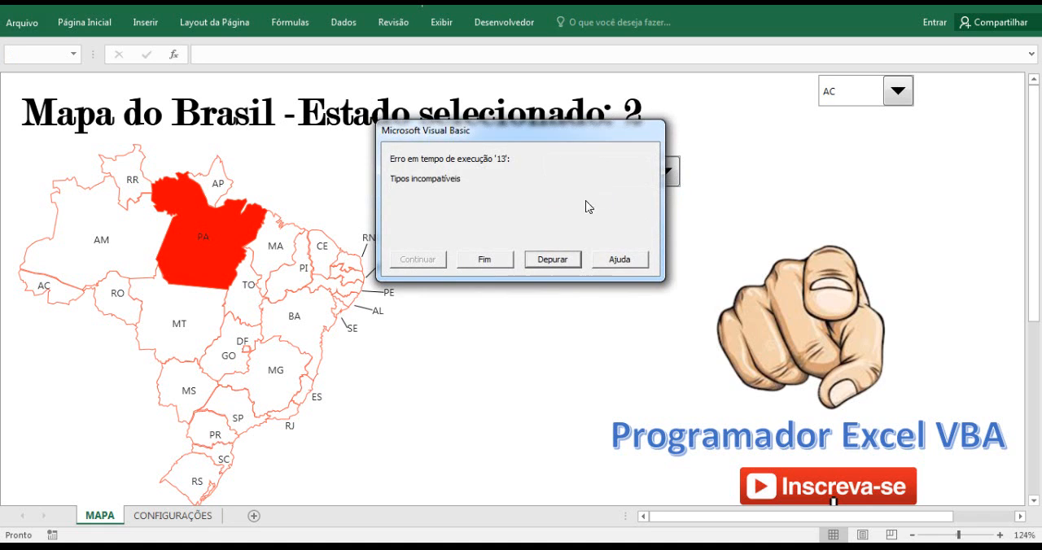
left_click(543, 260)
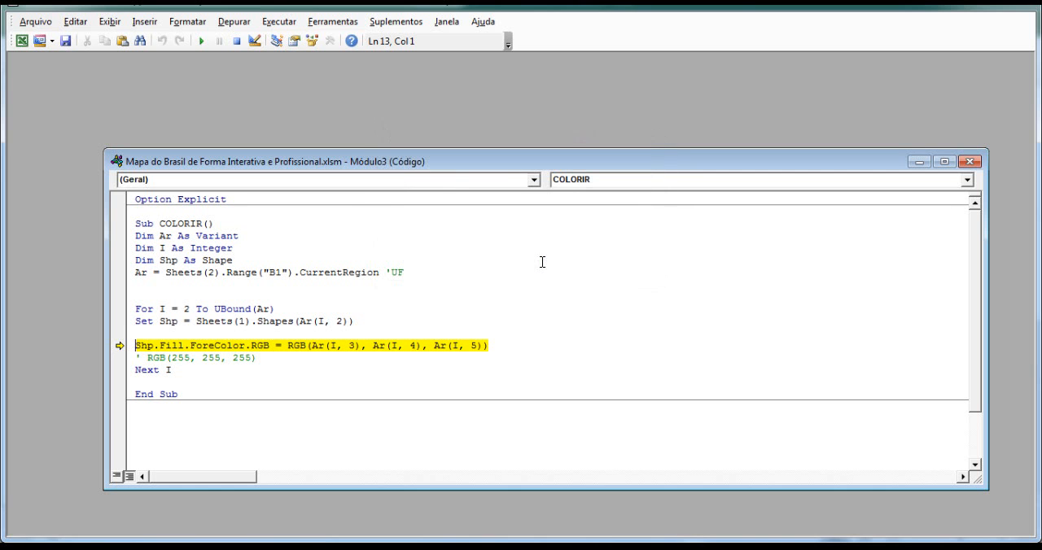
left_click(943, 162)
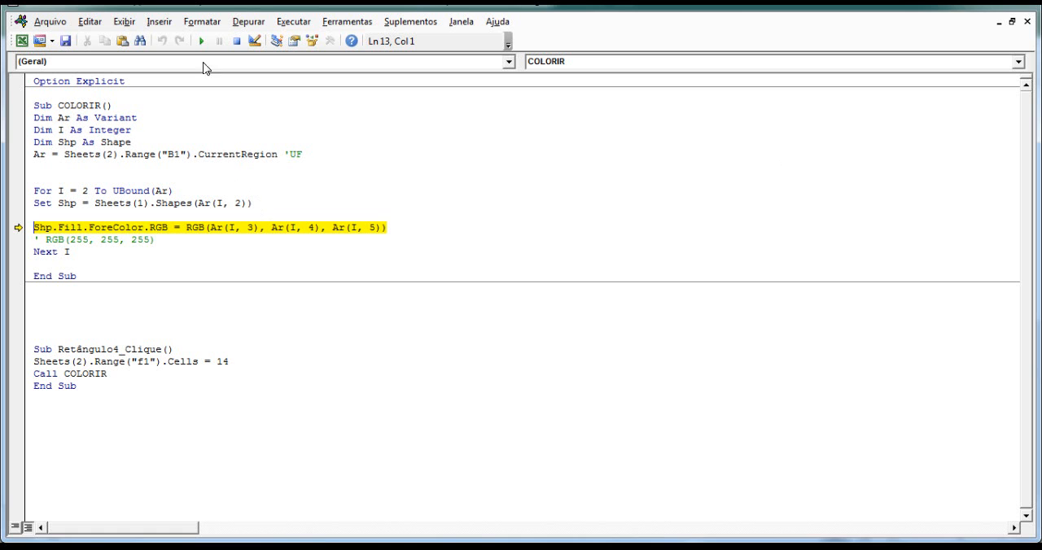
Place the VBA editor beside the worksheet and compare the macro's RGB line with the columns of CONFIGURAÇÕES.
left_click_drag(171, 12, 550, 46)
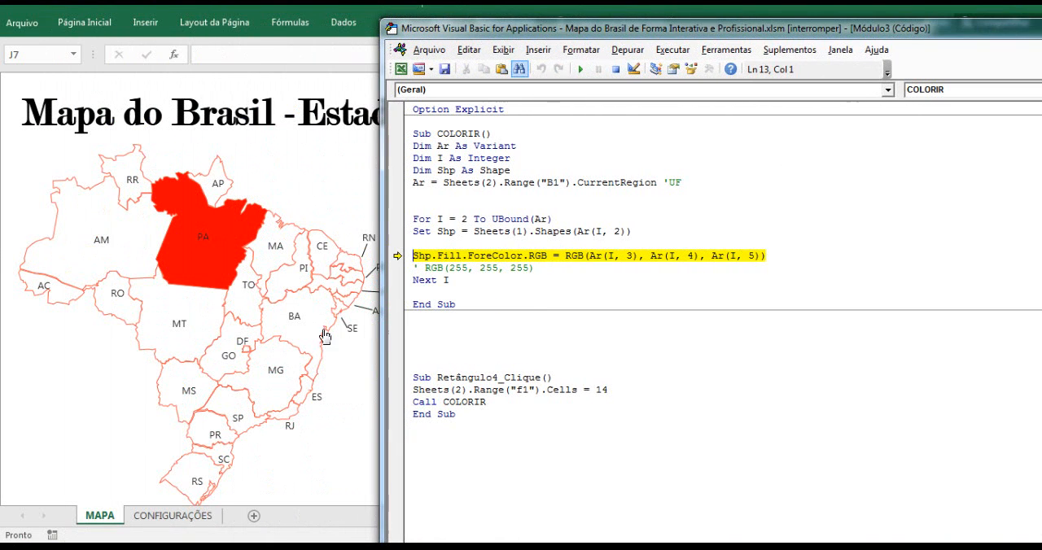
left_click(170, 515)
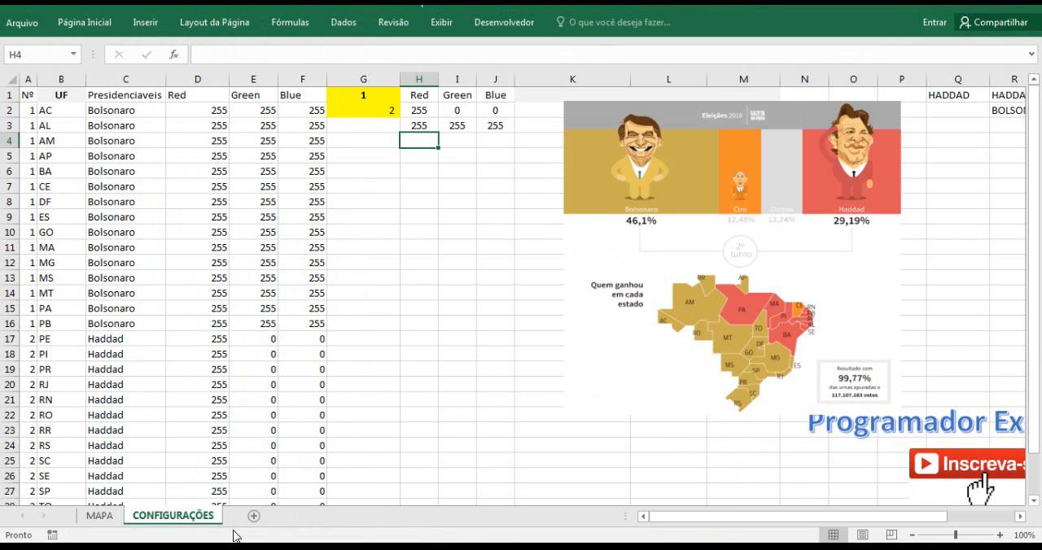
mouse_move(236, 544)
left_click(378, 467)
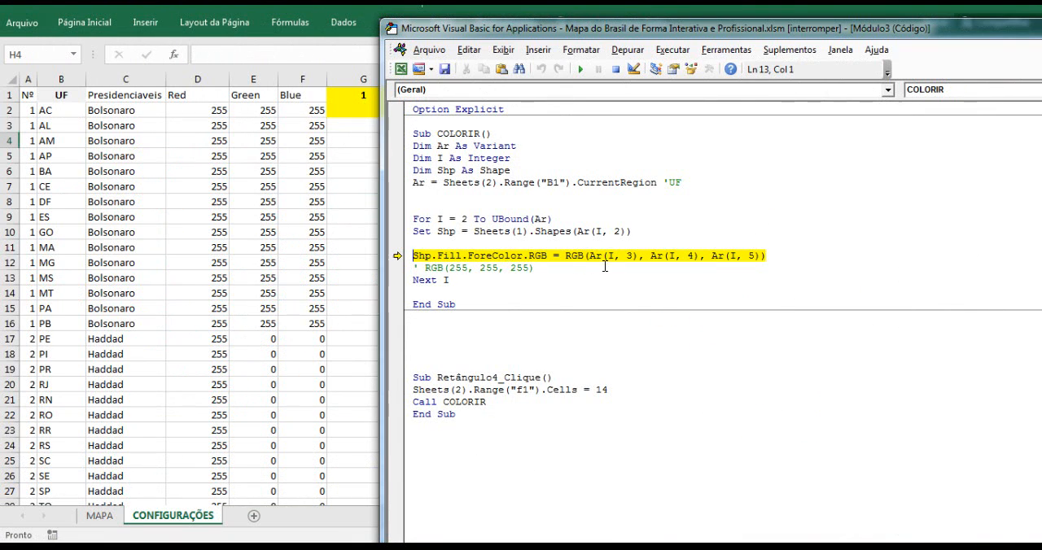
Change the column indexes in COLORIR's RGB line to 4, 5 and 6, reset the macro and return to Excel.
mouse_move(628, 255)
double_click(628, 256)
type("4")
double_click(689, 257)
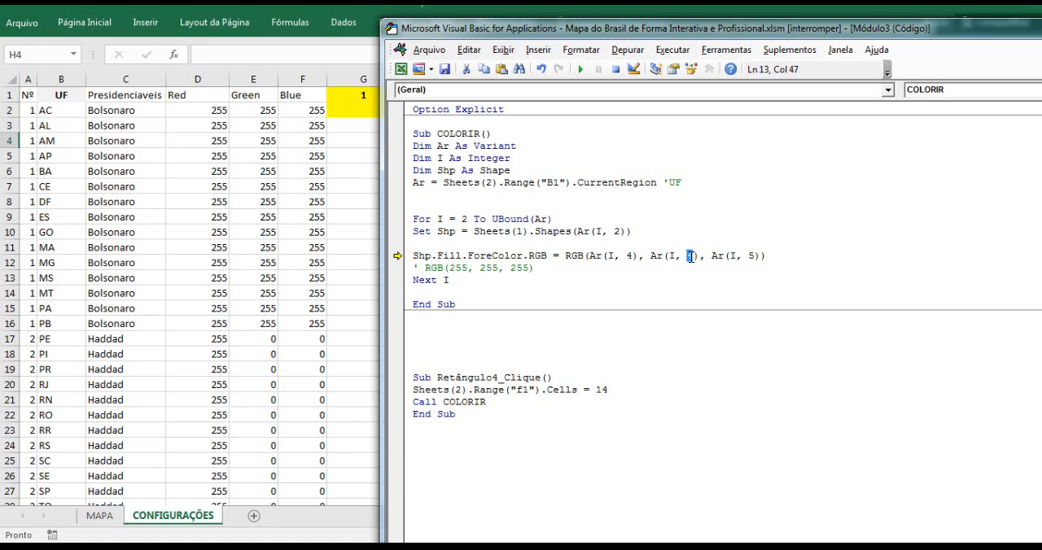
type("5")
double_click(752, 257)
type("6")
left_click(616, 70)
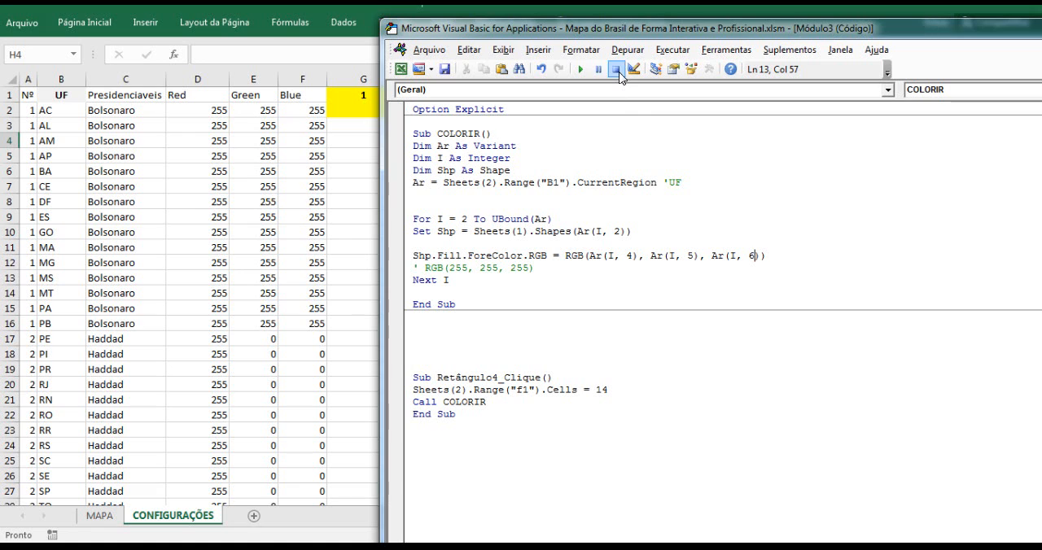
left_click(405, 71)
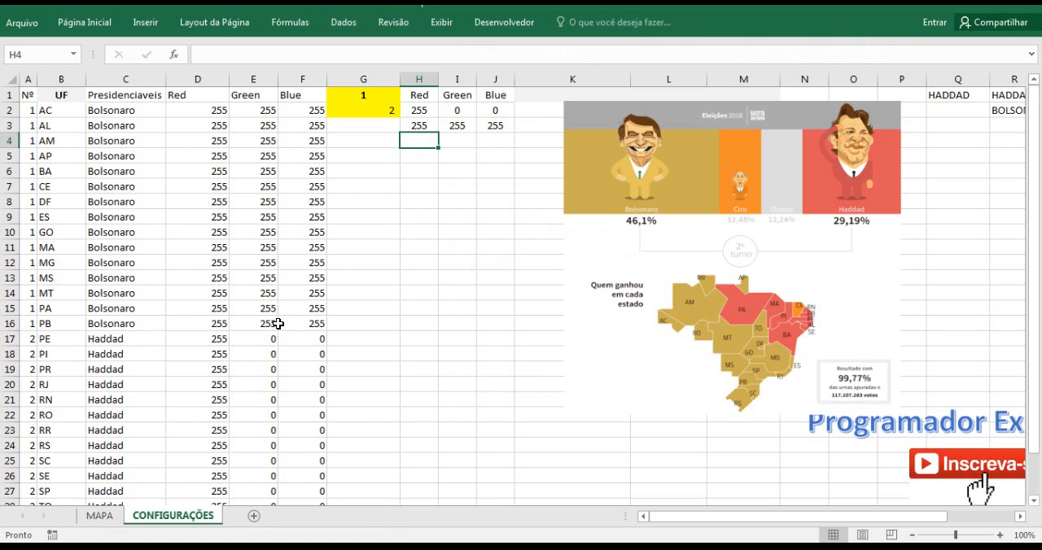
Test the map colouring on MAPA by switching the combo box between BOLSONARO and HADDAD, ending on HADDAD.
left_click(112, 515)
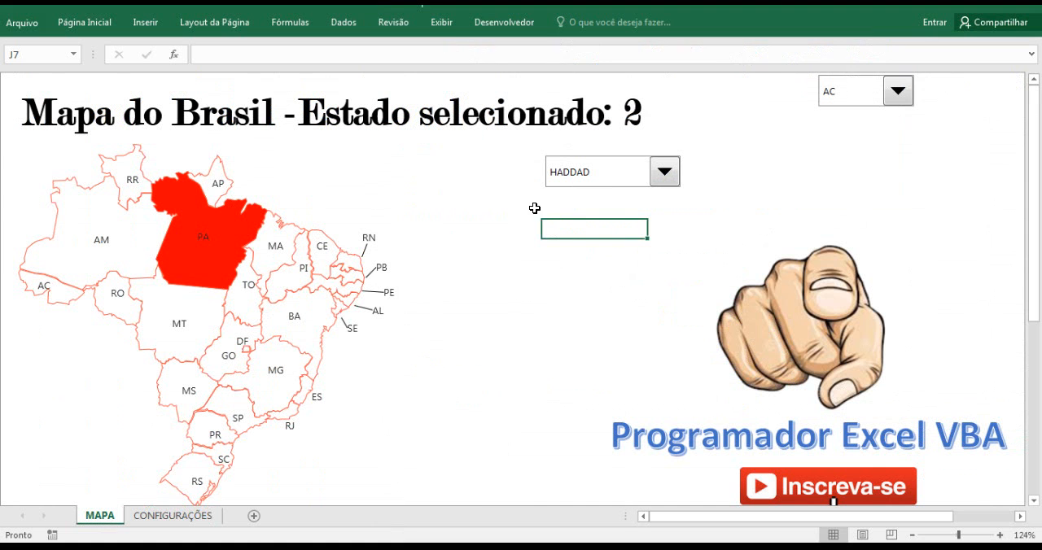
left_click(661, 181)
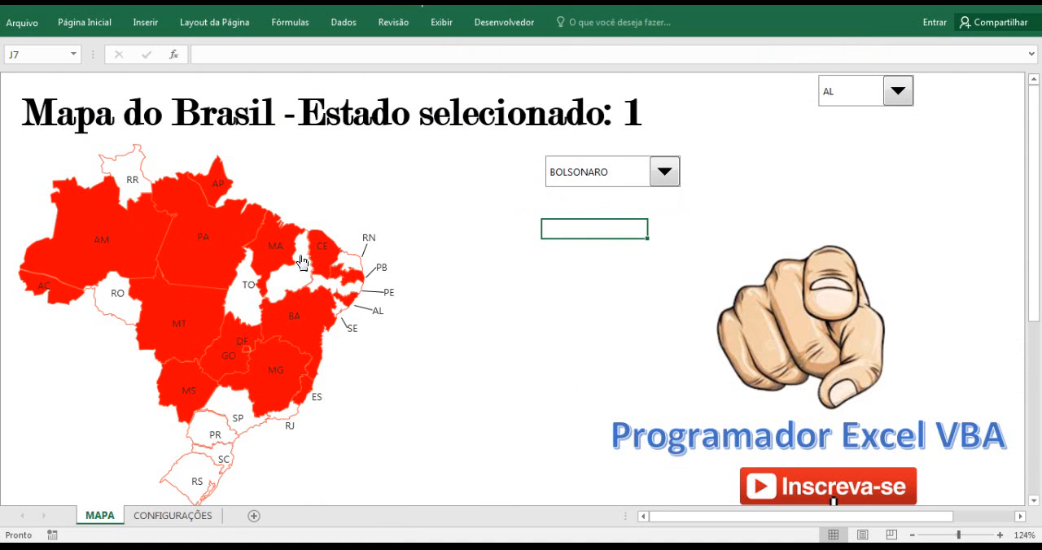
left_click(668, 178)
left_click(640, 194)
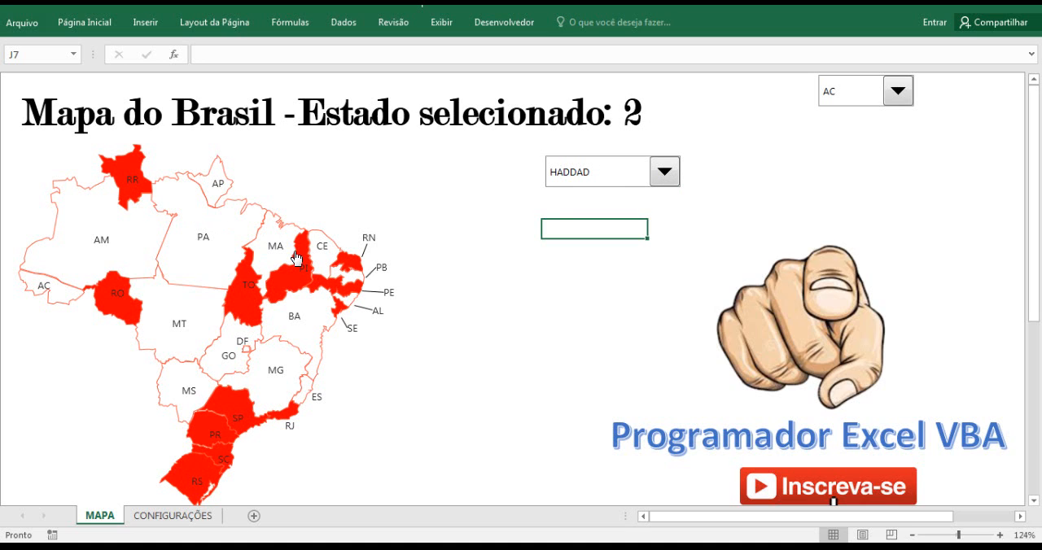
left_click(662, 180)
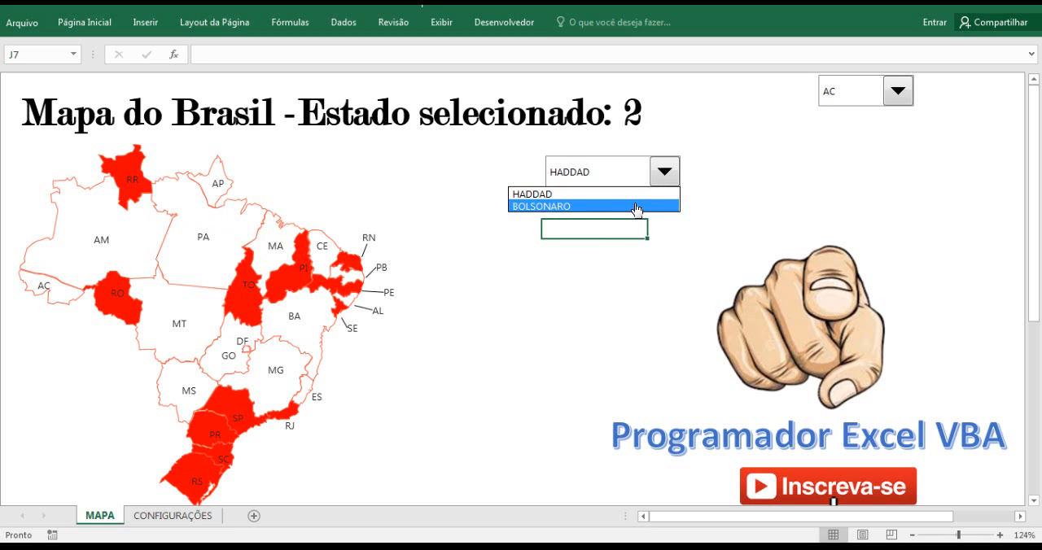
left_click(637, 206)
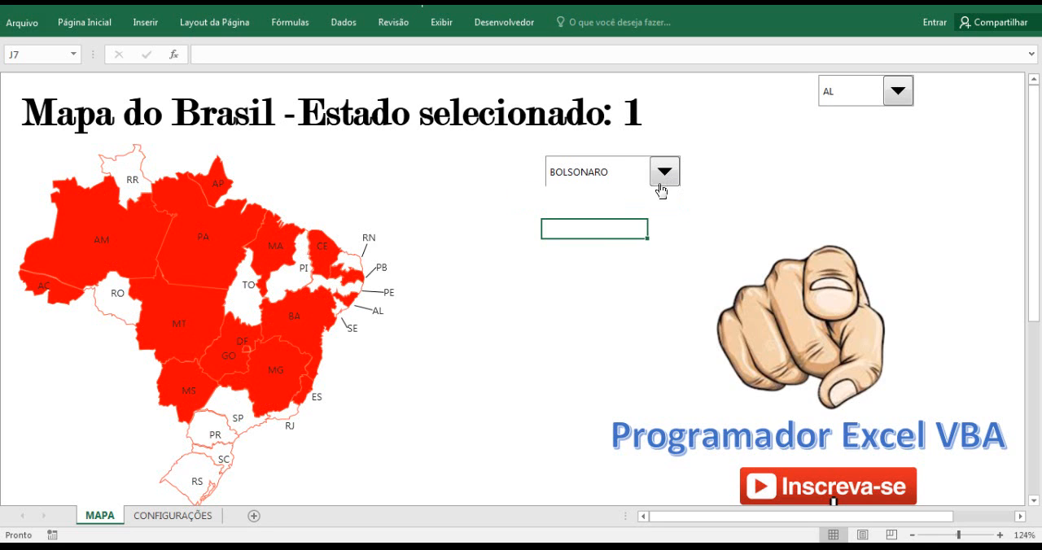
left_click(663, 181)
left_click(651, 204)
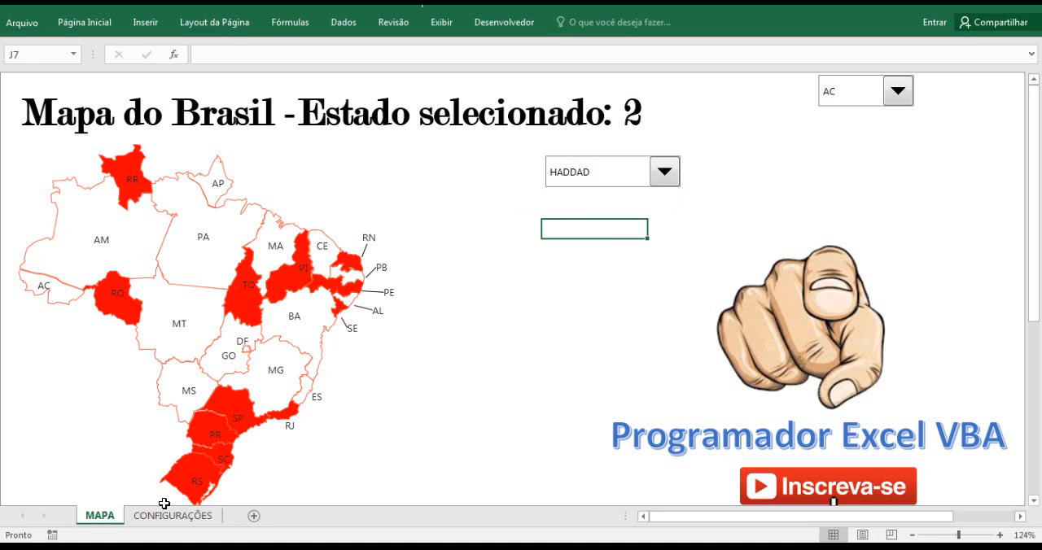
Review the two RGB rows H2:J2 and H3:J3 on CONFIGURAÇÕES, ending on the first Red value in H2.
left_click(169, 520)
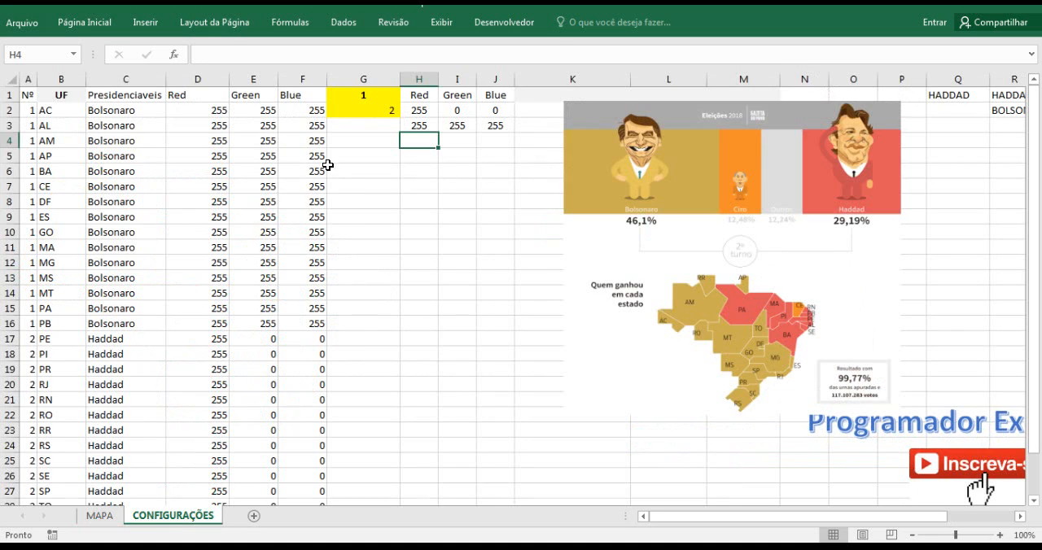
left_click_drag(419, 110, 494, 110)
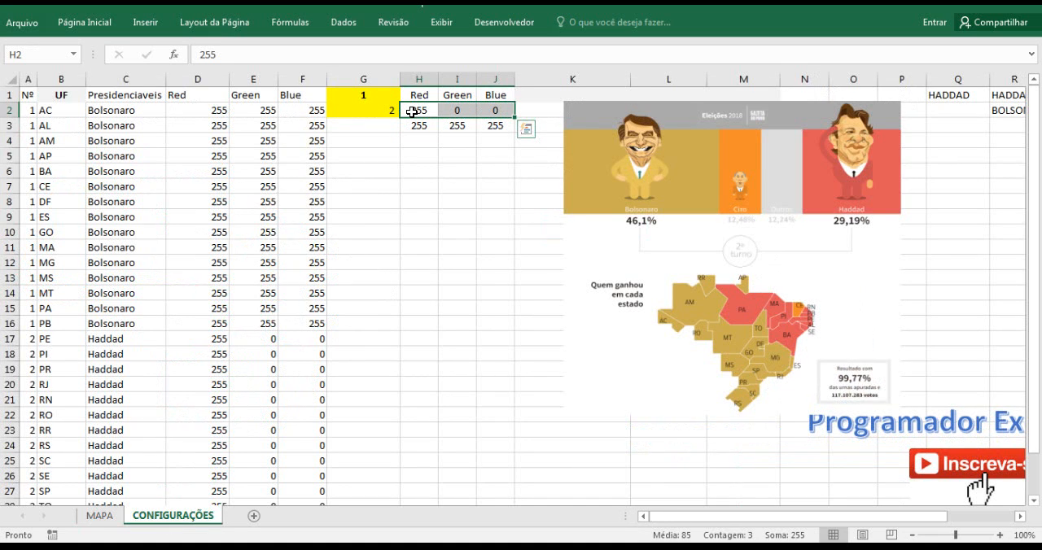
left_click_drag(419, 126, 480, 125)
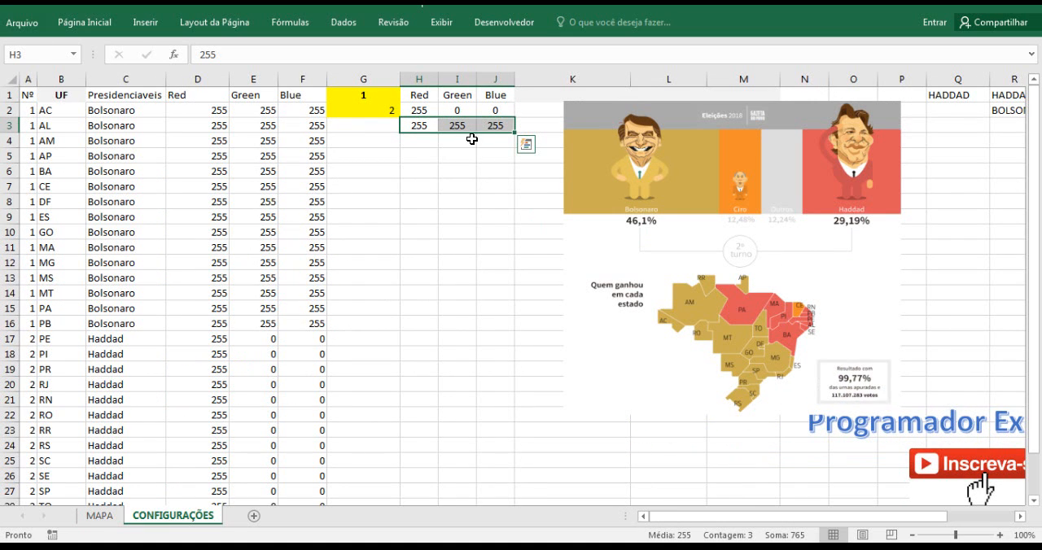
left_click_drag(415, 110, 483, 112)
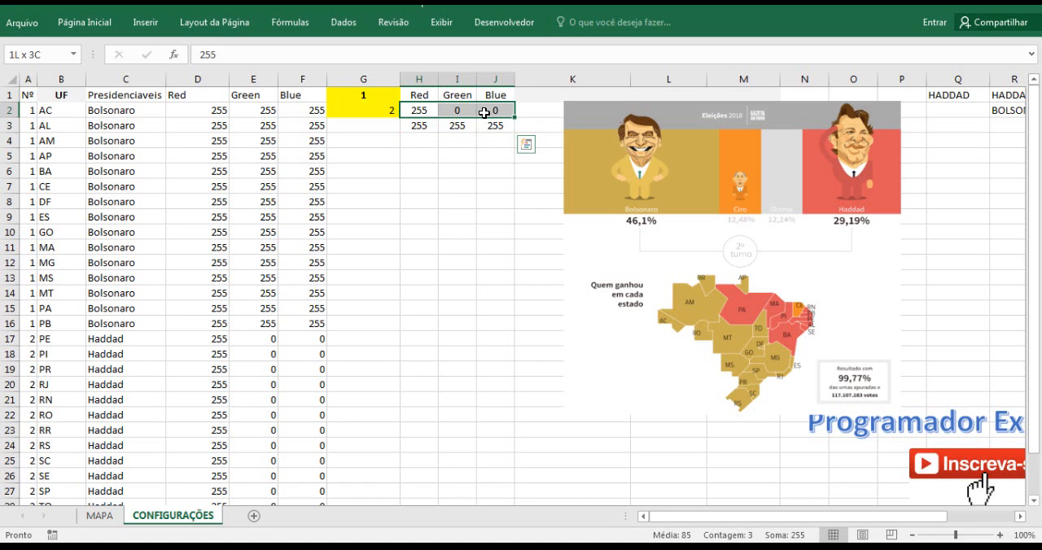
left_click(418, 110)
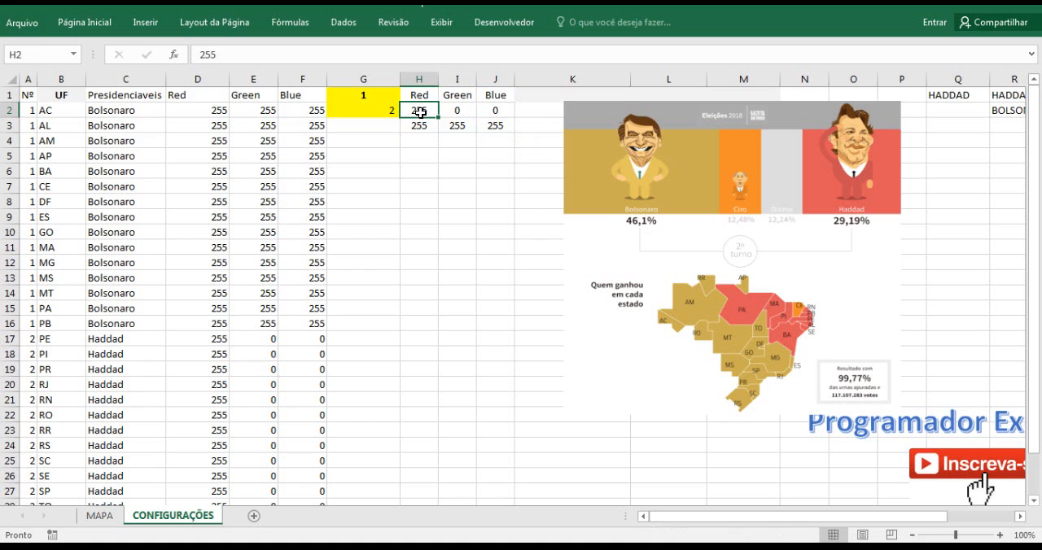
left_click(445, 155)
left_click(422, 113)
Switch to Paint, sample the red behind Haddad again, look up its RGB values and return to Excel.
left_click(411, 548)
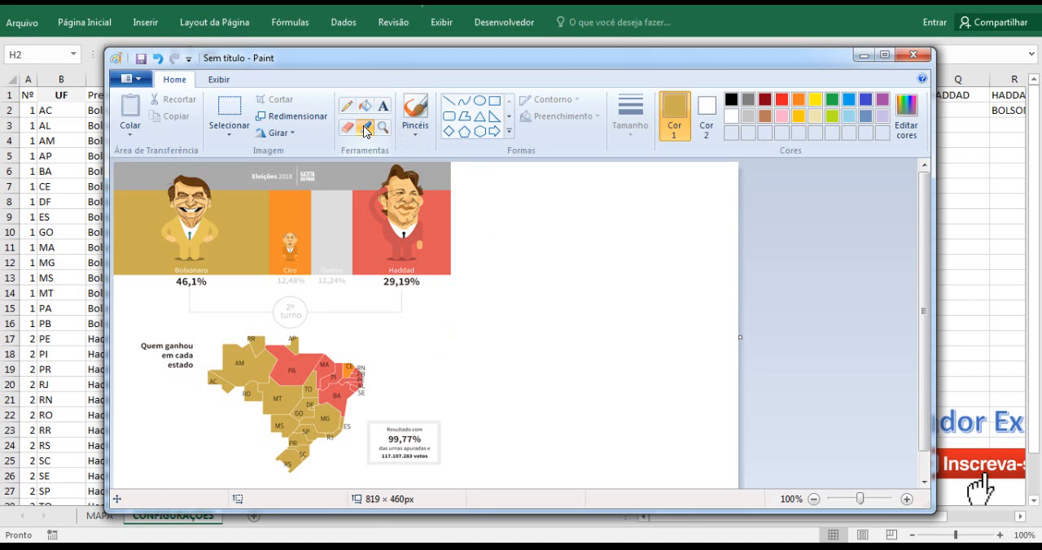
left_click(365, 131)
left_click(444, 203)
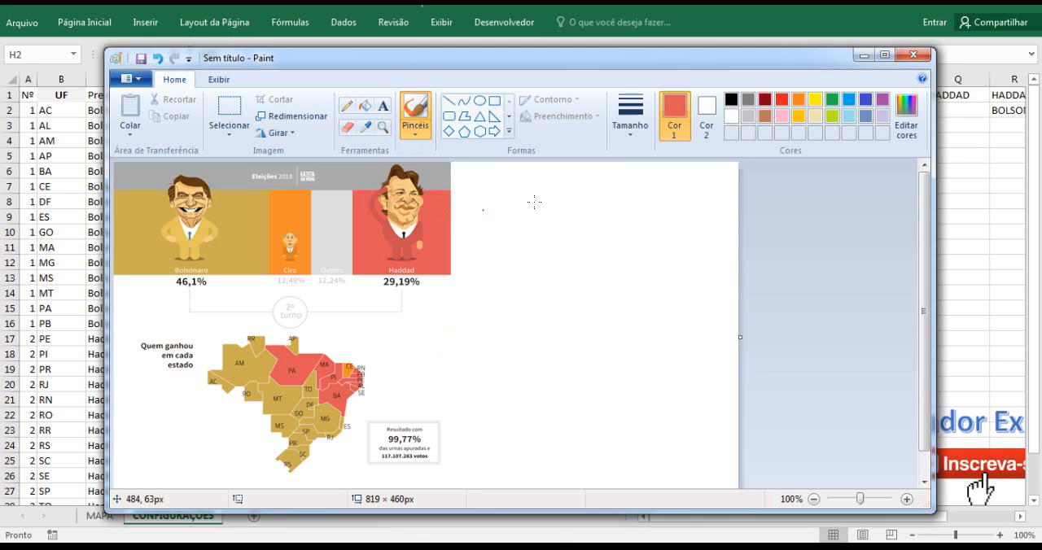
left_click(900, 115)
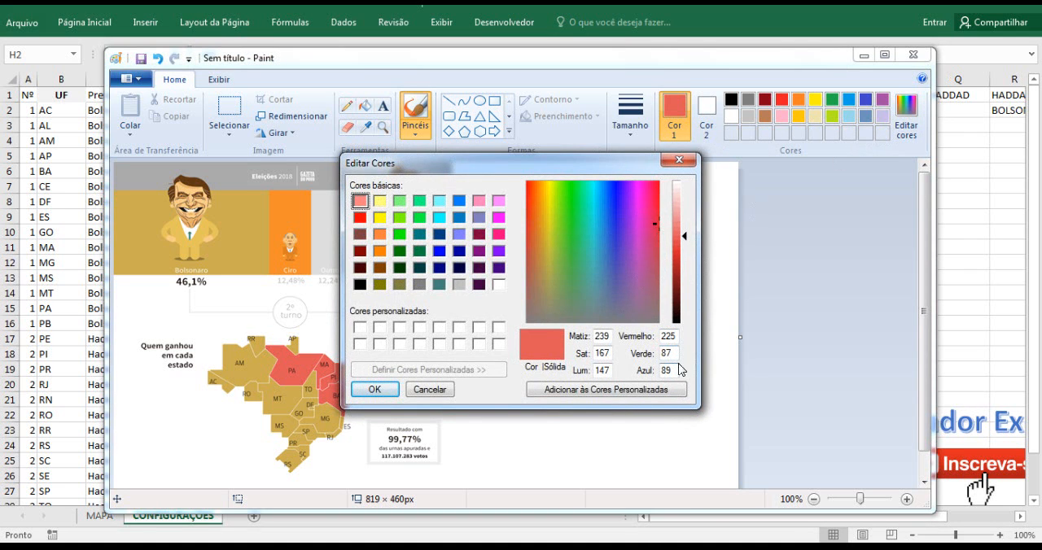
left_click(678, 159)
left_click(864, 57)
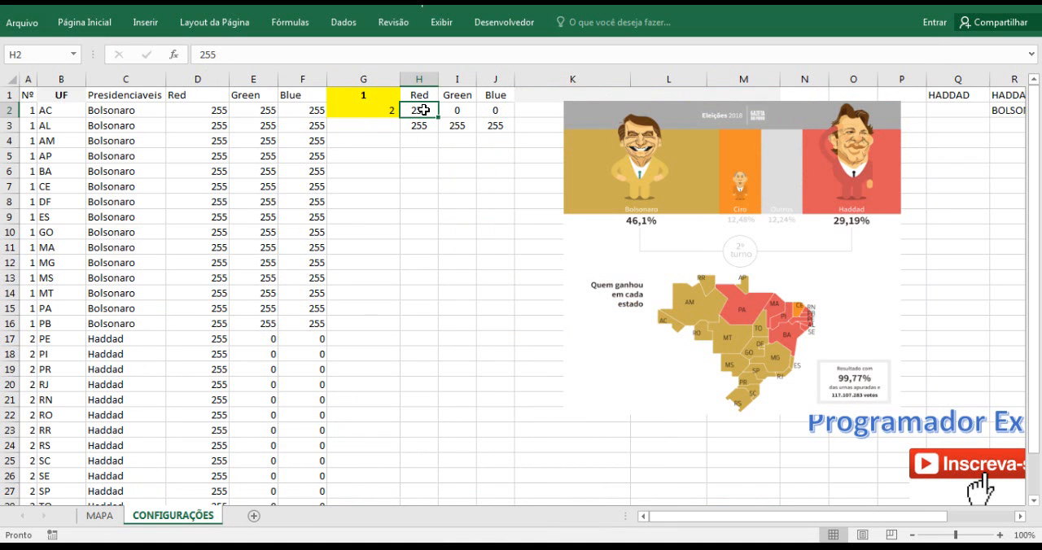
Set the Red, Green and Blue values in H2:J2 to 225, 87 and 89.
type("225")
left_click(458, 109)
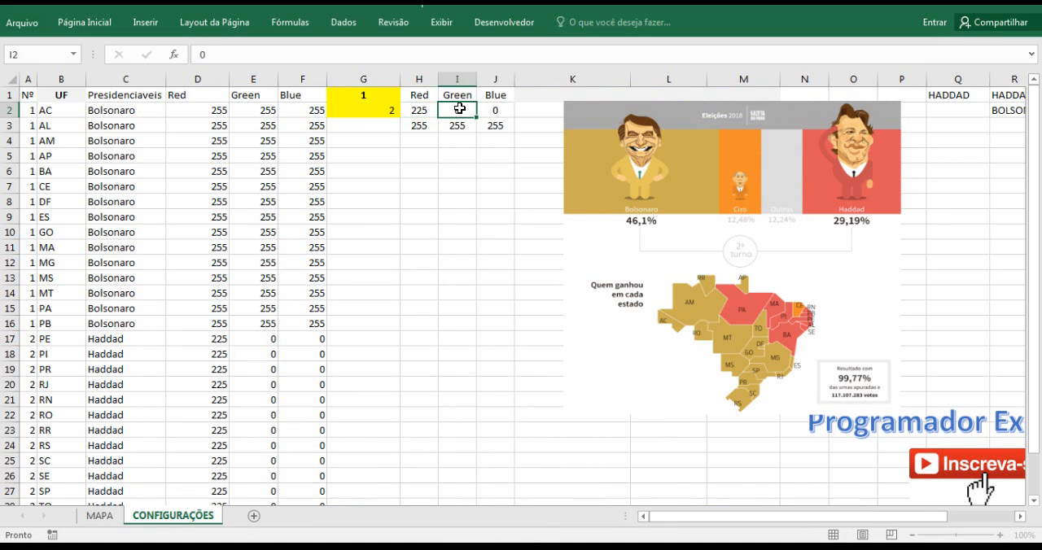
type("87")
left_click(492, 109)
type("89")
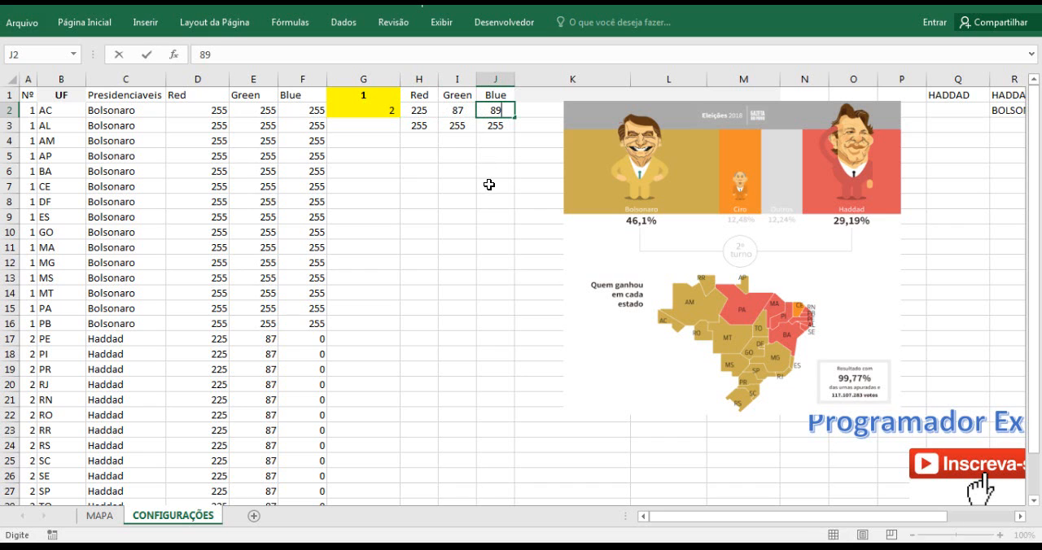
left_click(492, 187)
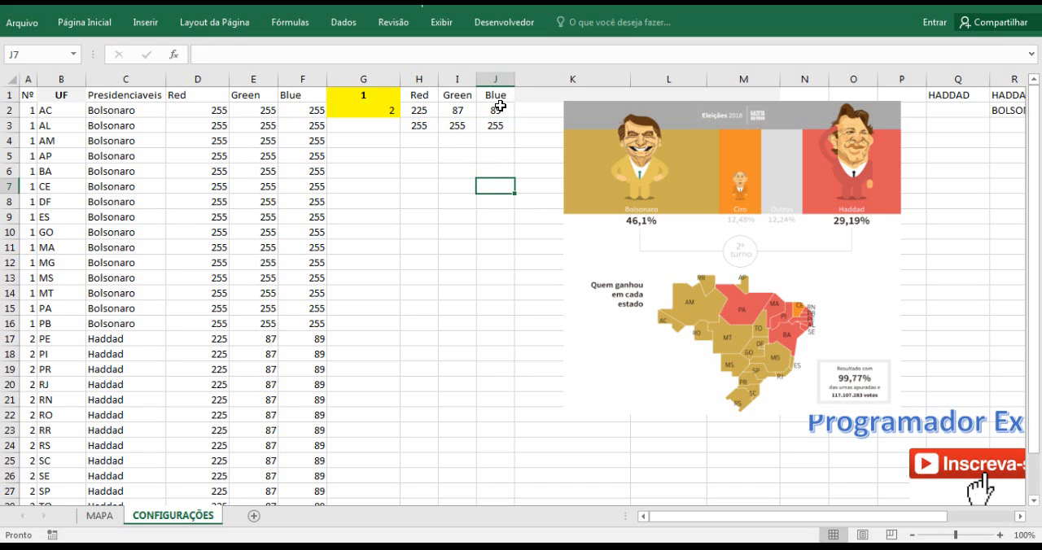
Check the new Haddad colour on MAPA by choosing BOLSONARO and then HADDAD in the candidate combo box.
left_click(104, 516)
left_click(661, 175)
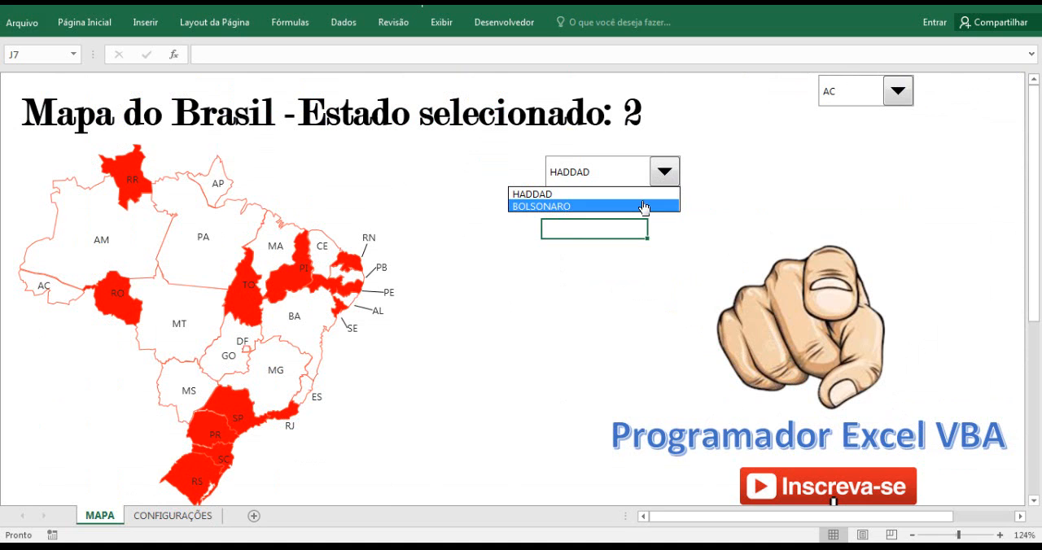
left_click(644, 205)
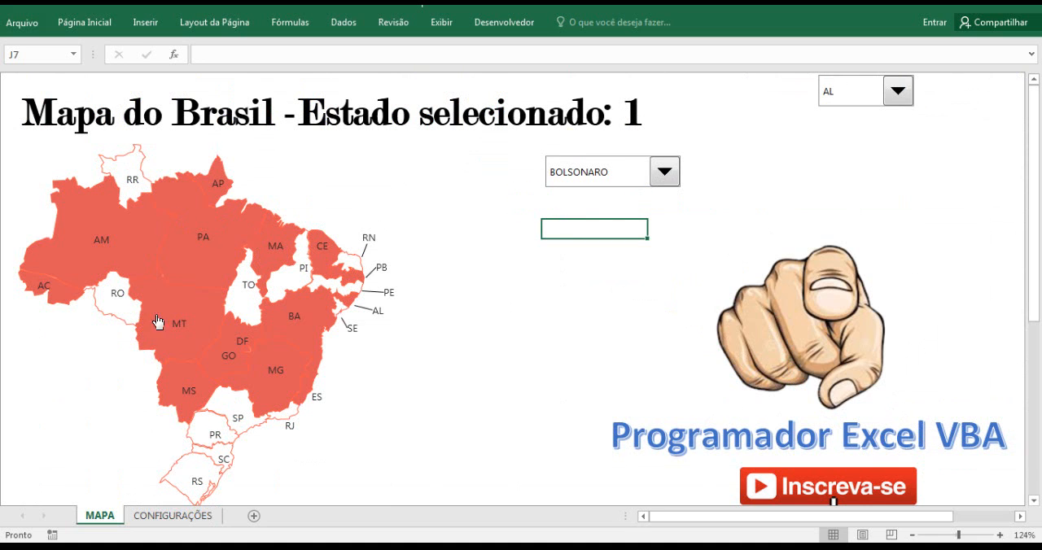
left_click(643, 185)
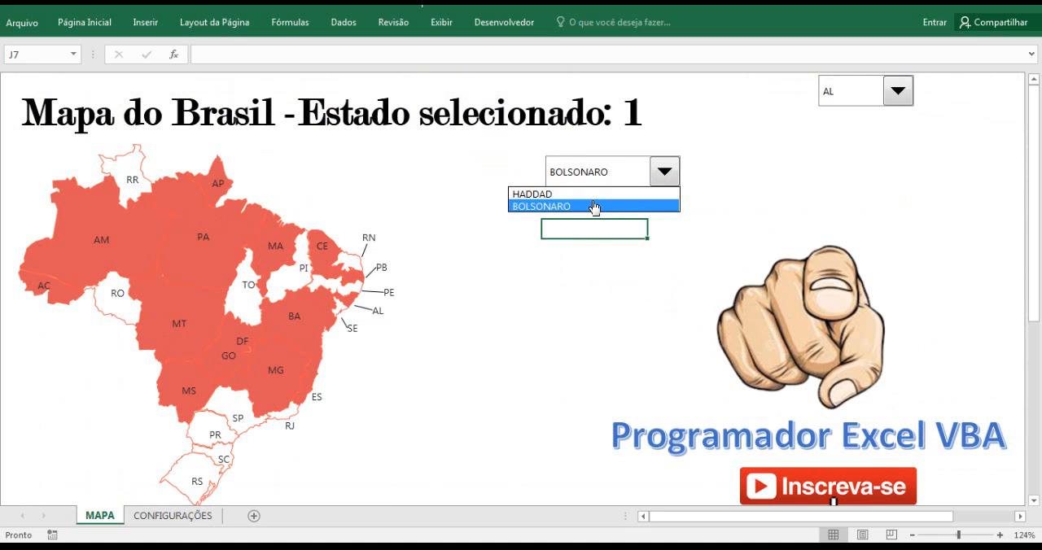
left_click(582, 194)
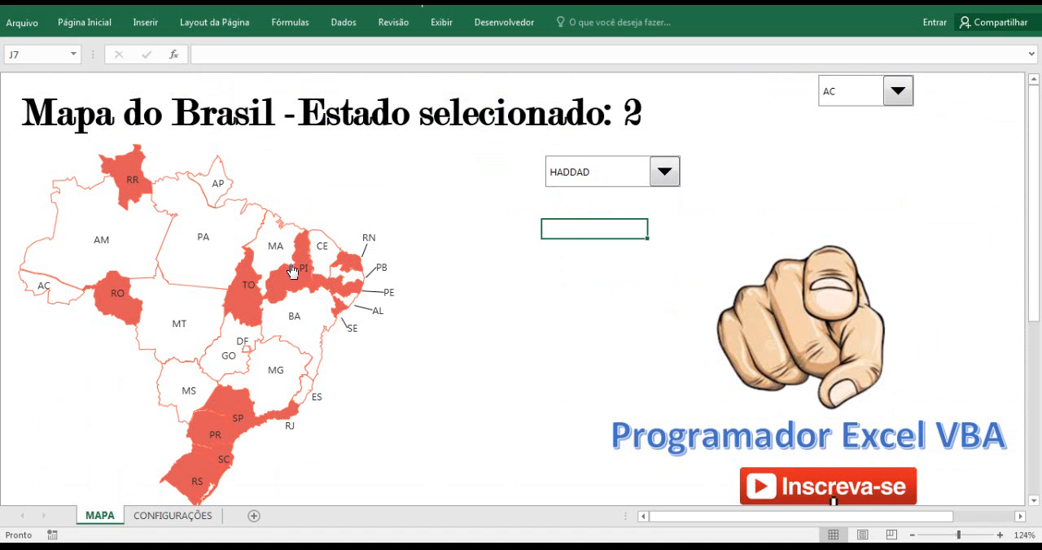
Replace the Red value in H2 on CONFIGURAÇÕES with the formula =SE(G1=1;225;204).
left_click(162, 517)
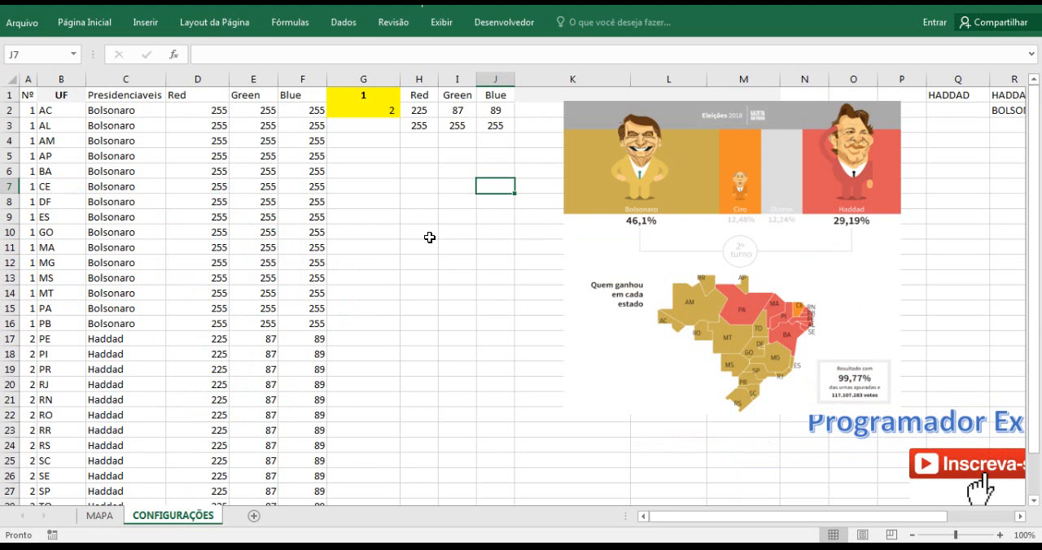
left_click(425, 112)
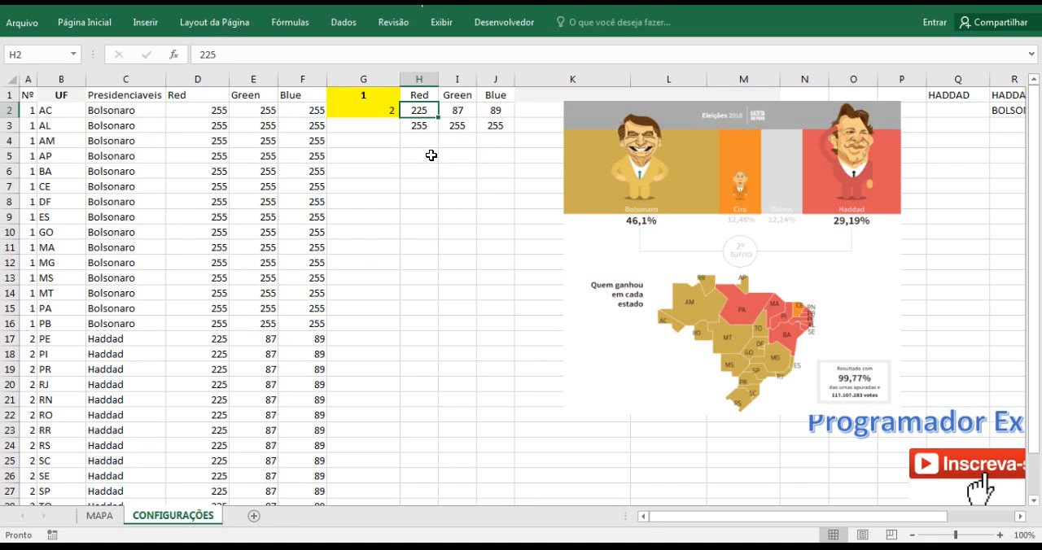
left_click_drag(226, 57, 193, 52)
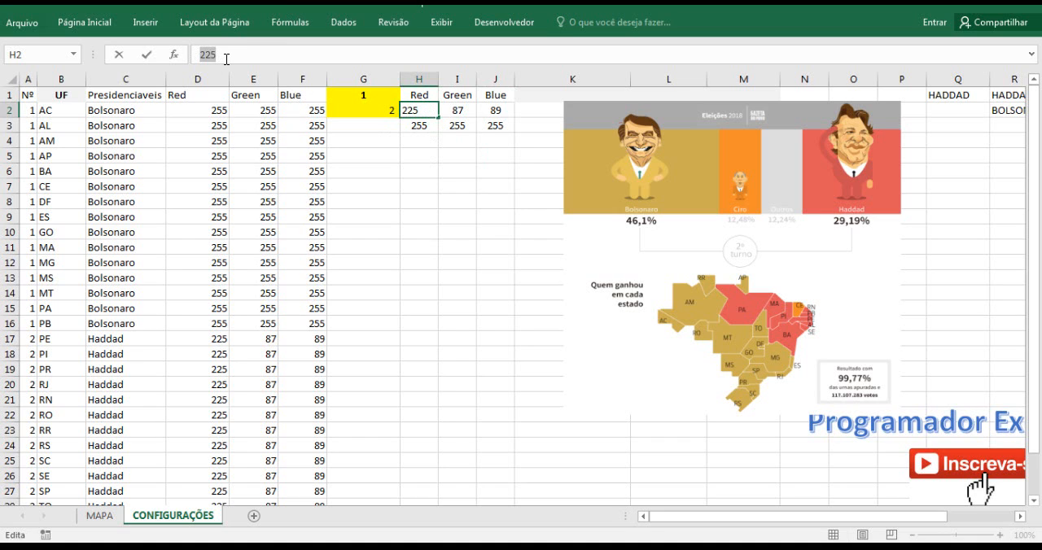
key("BackSpace")
type("=SE")
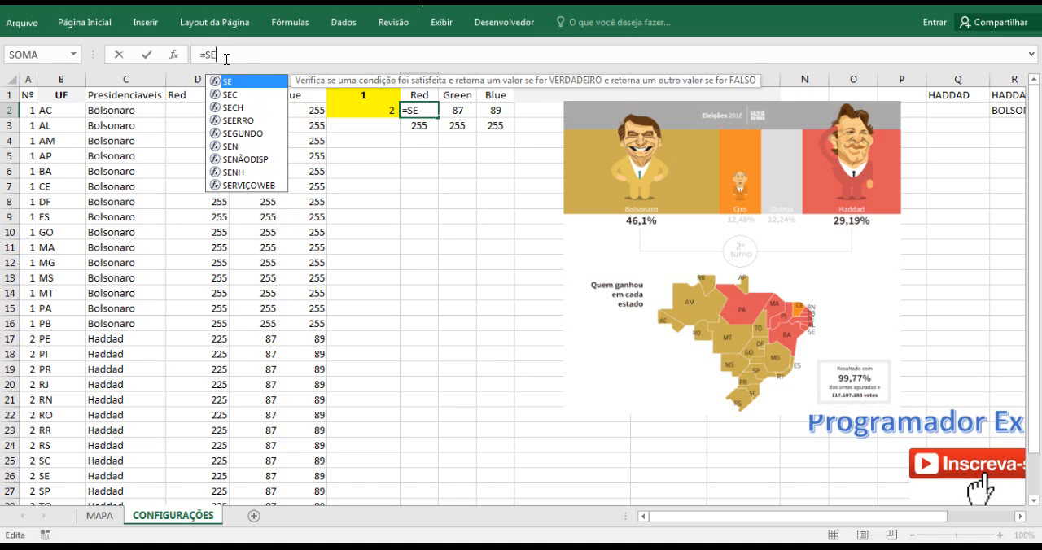
double_click(235, 83)
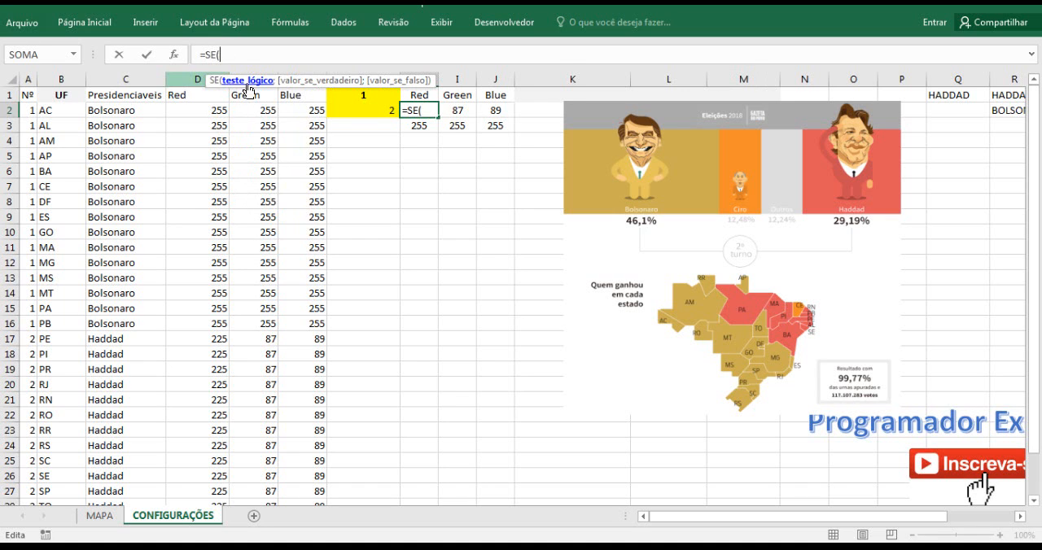
left_click(369, 96)
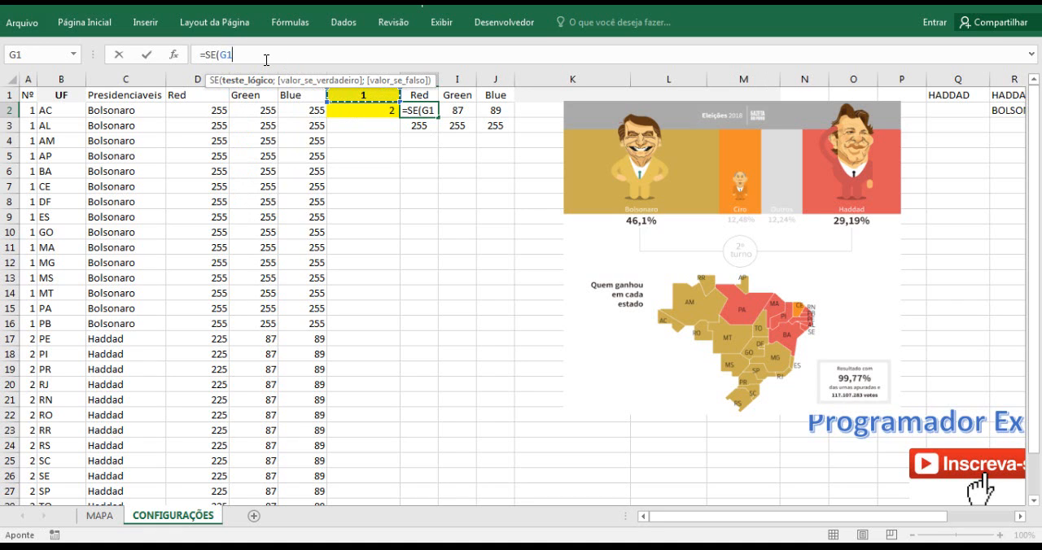
type("=1")
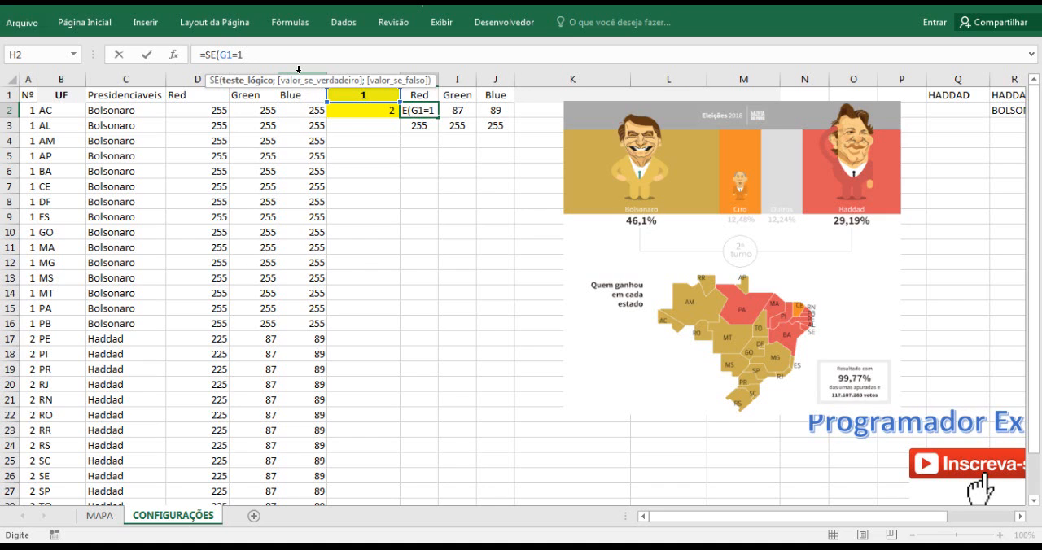
type(";")
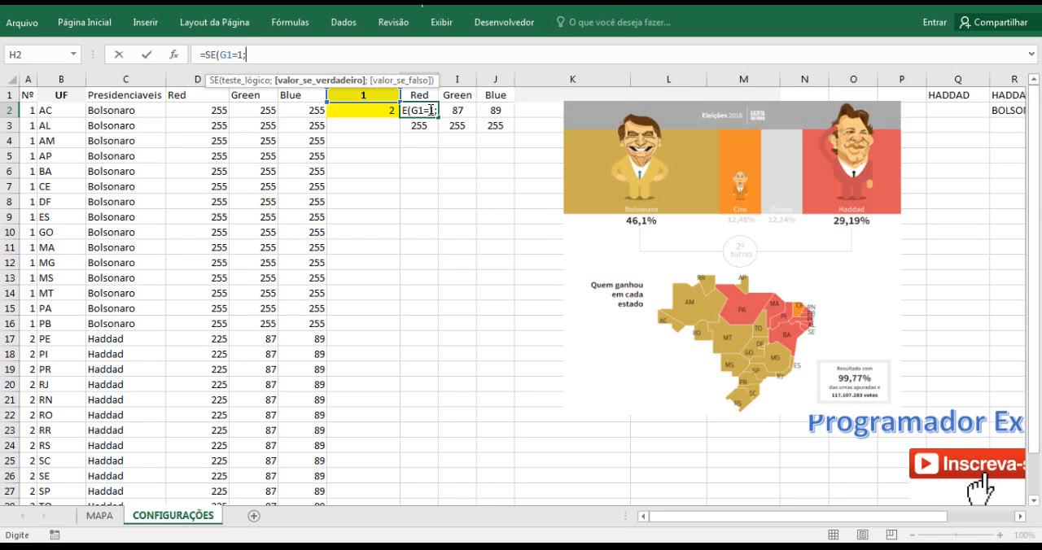
type("225;")
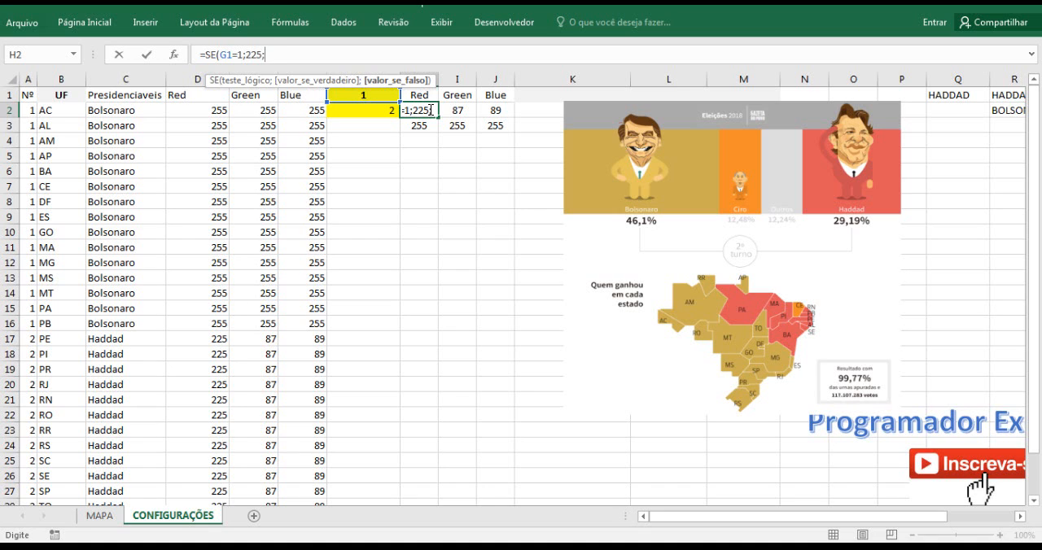
type("204")
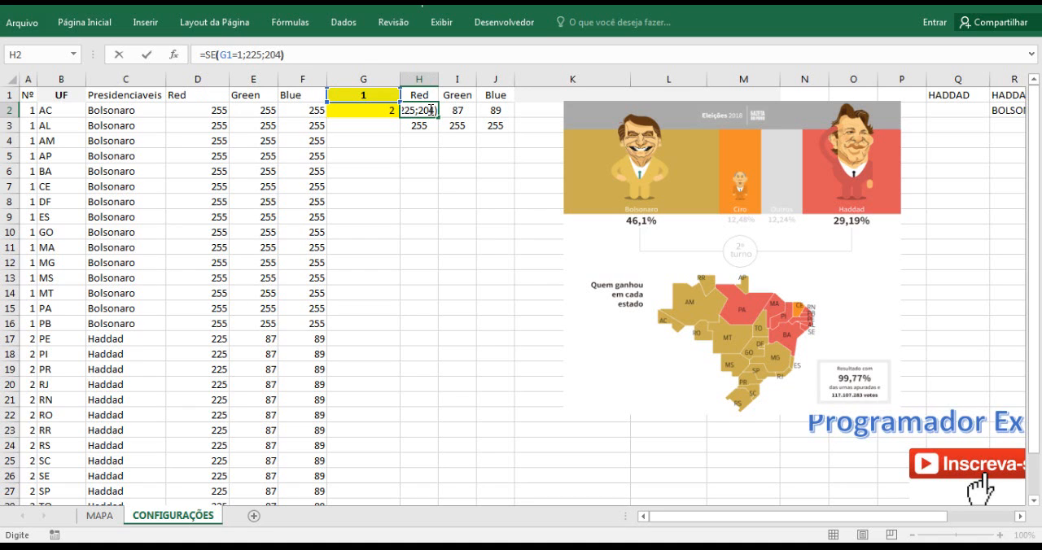
key("Return")
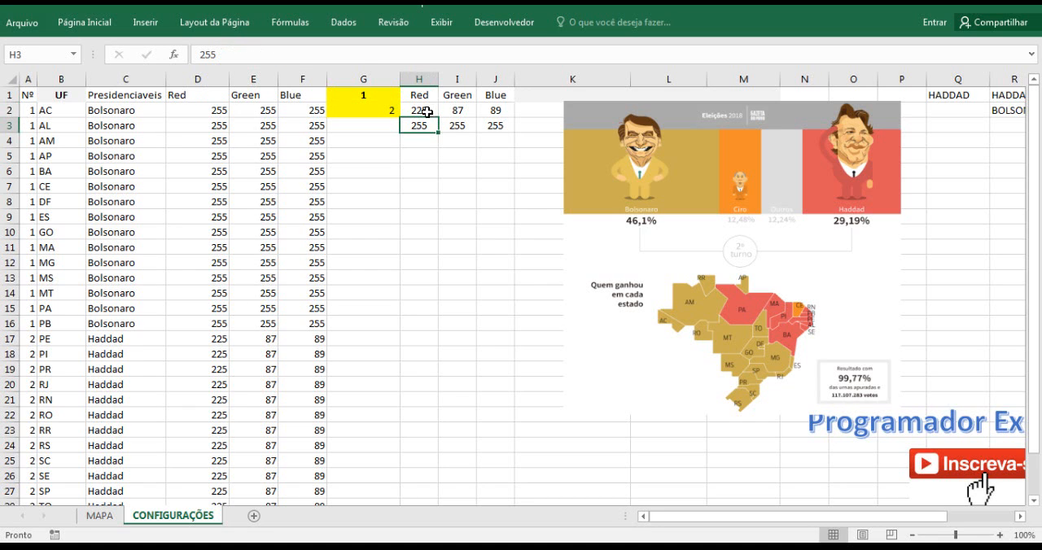
Set the candidate index in G1 to 2 and check the Red formula's result in H2.
left_click(418, 110)
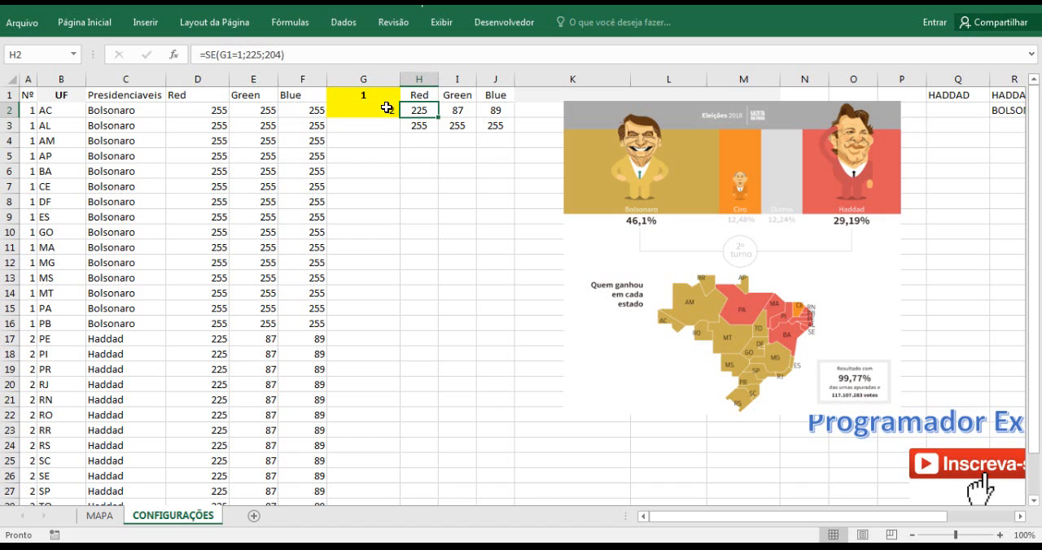
left_click(360, 97)
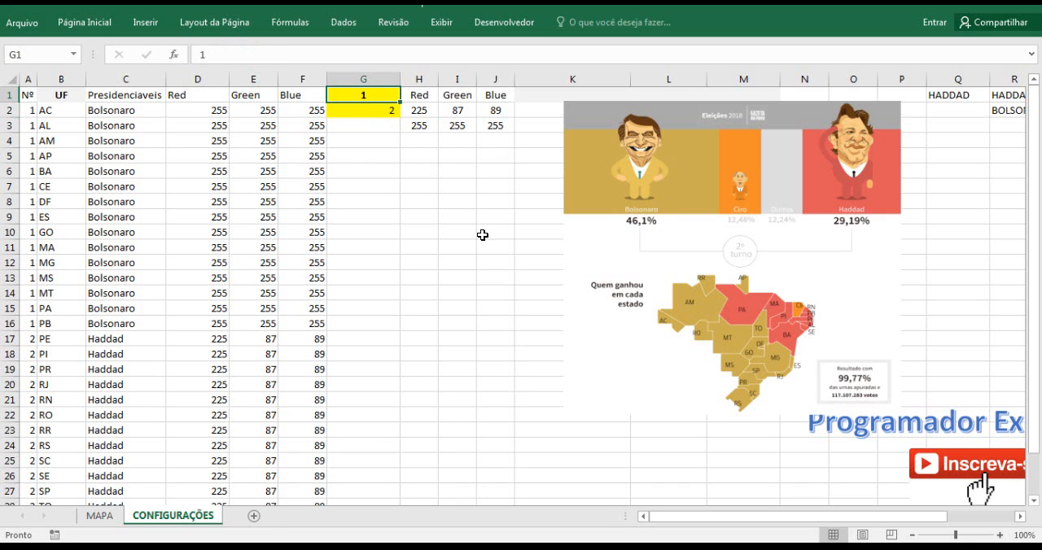
type("2")
left_click(425, 185)
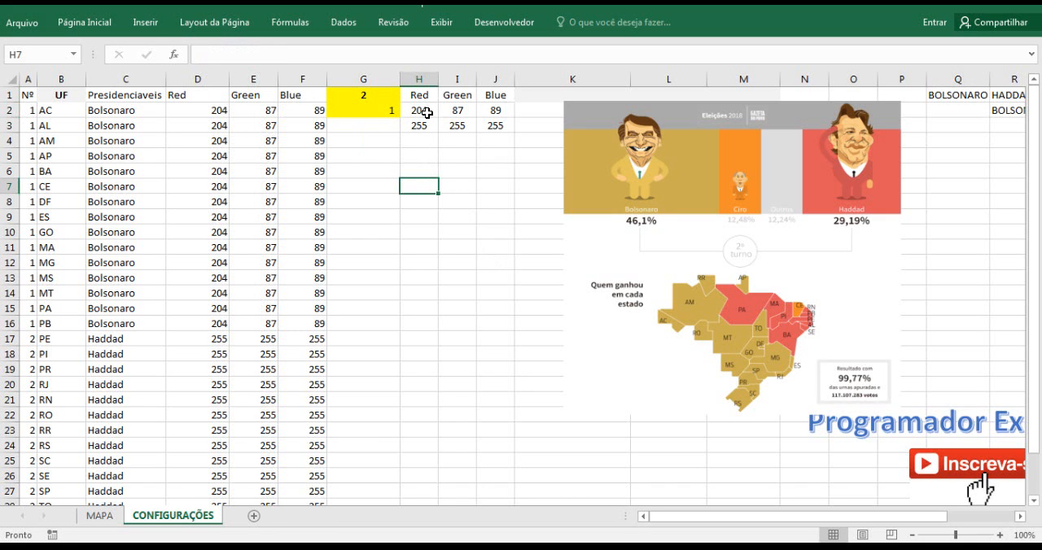
left_click(426, 110)
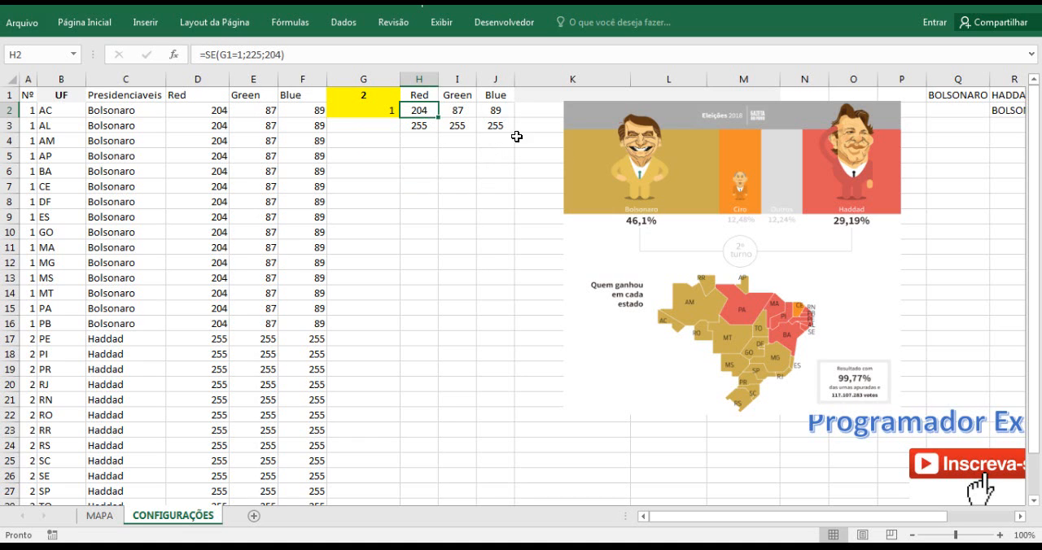
Replace the Green value in I2 with the formula =SE(G1=1;87;174).
left_click(451, 109)
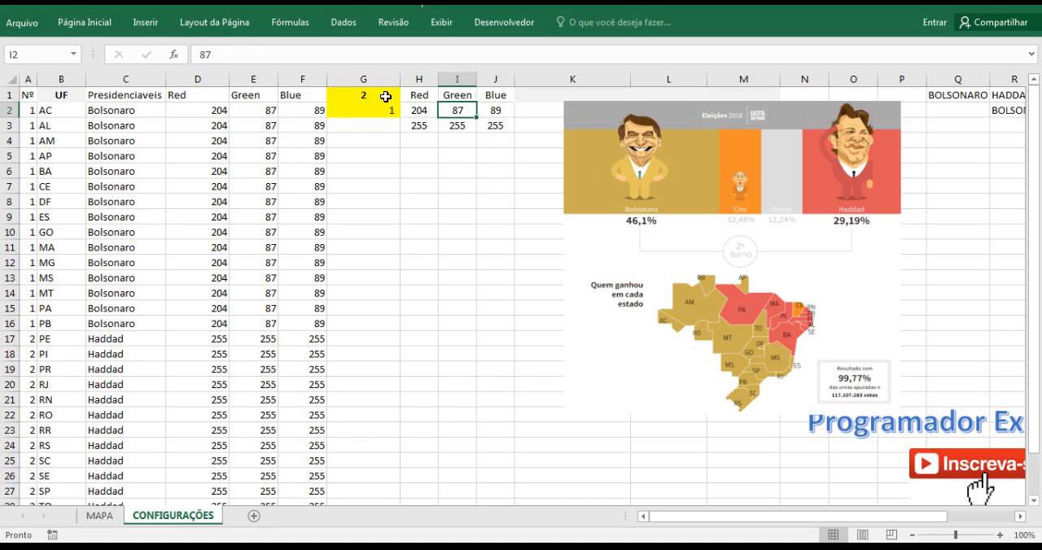
left_click_drag(236, 52, 194, 54)
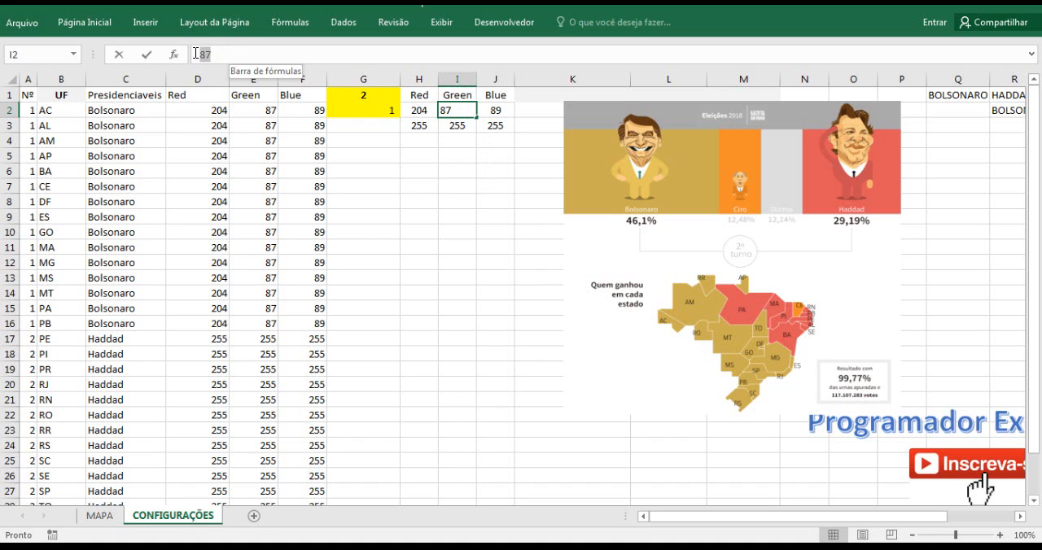
type("=")
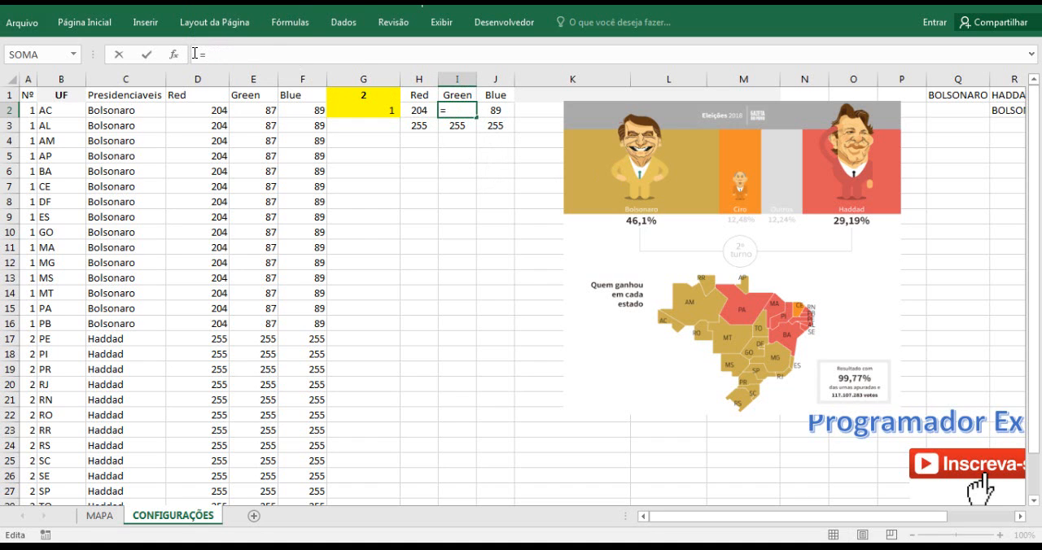
type("SE(")
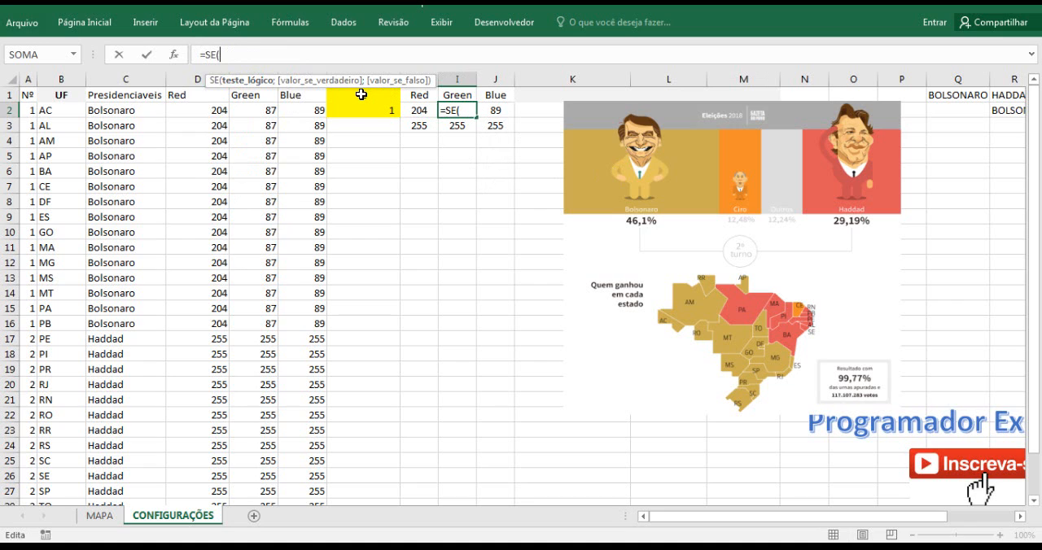
left_click(361, 94)
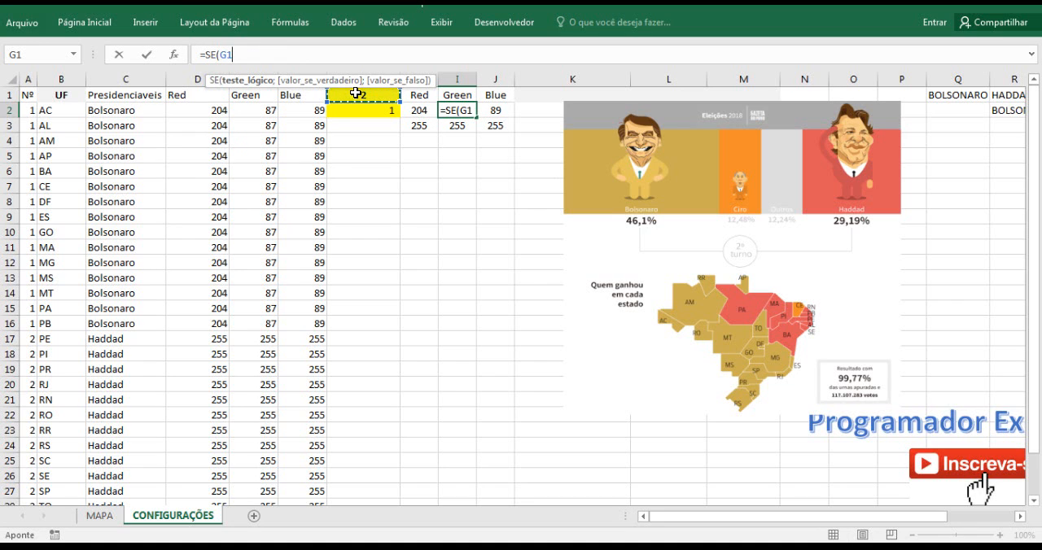
type("=")
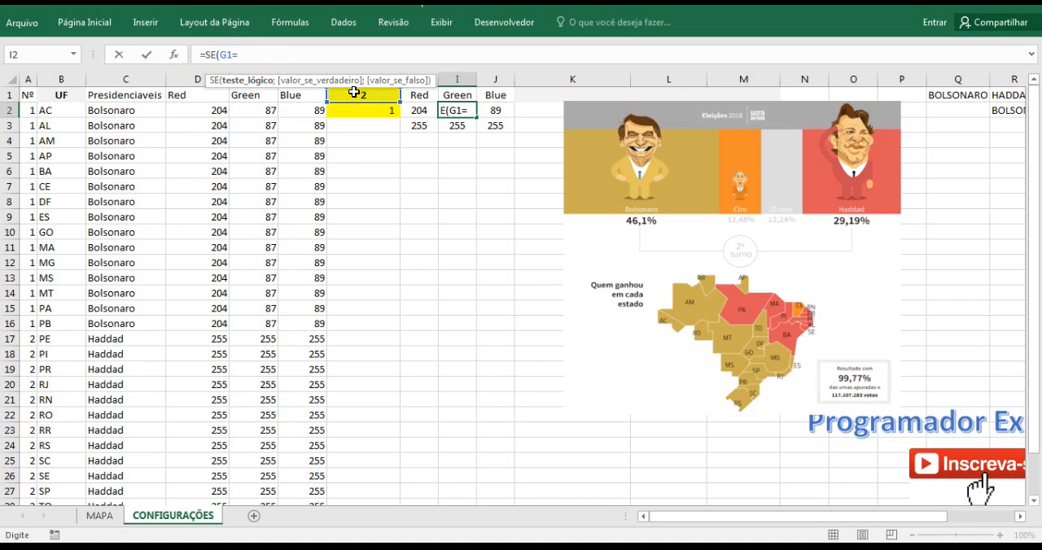
type("1;")
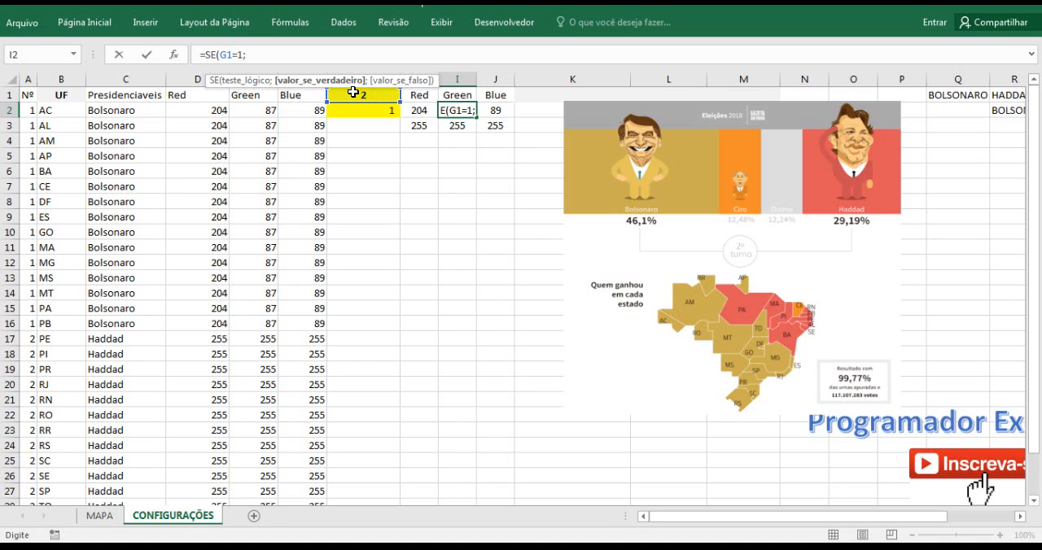
type("87;")
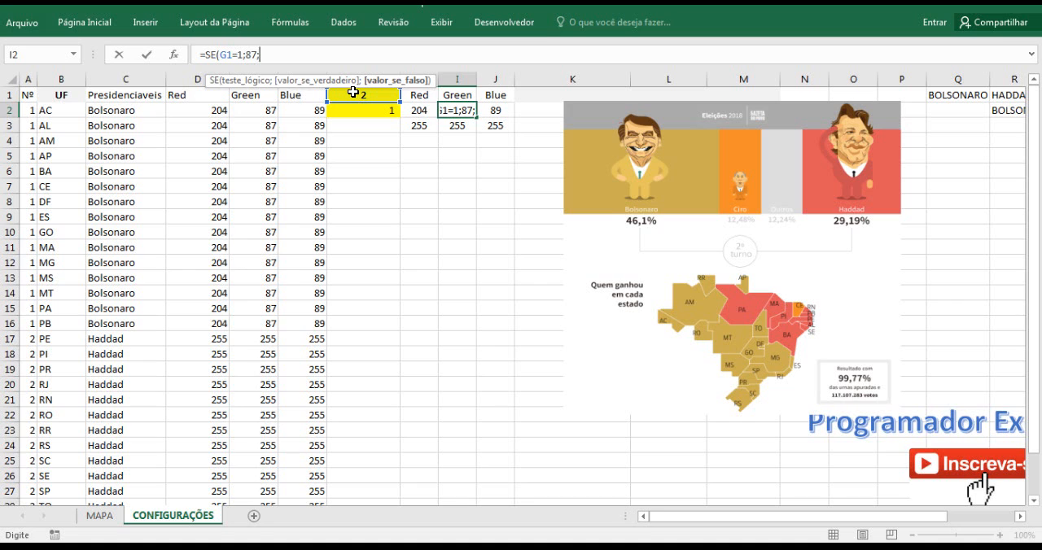
type("174")
key("Return")
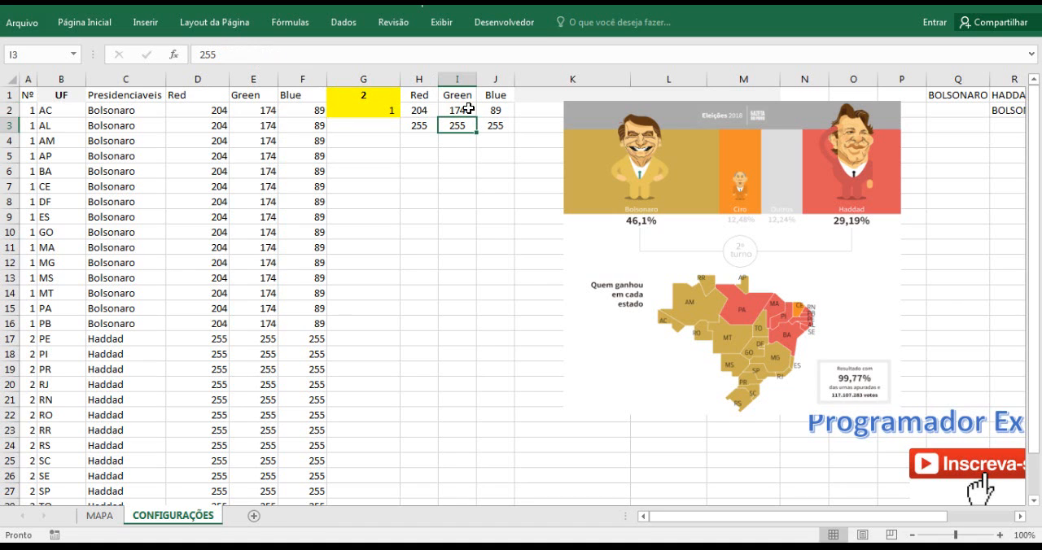
Replace the Blue value in J2 with the formula =SE(G1=1;89;82).
left_click(492, 108)
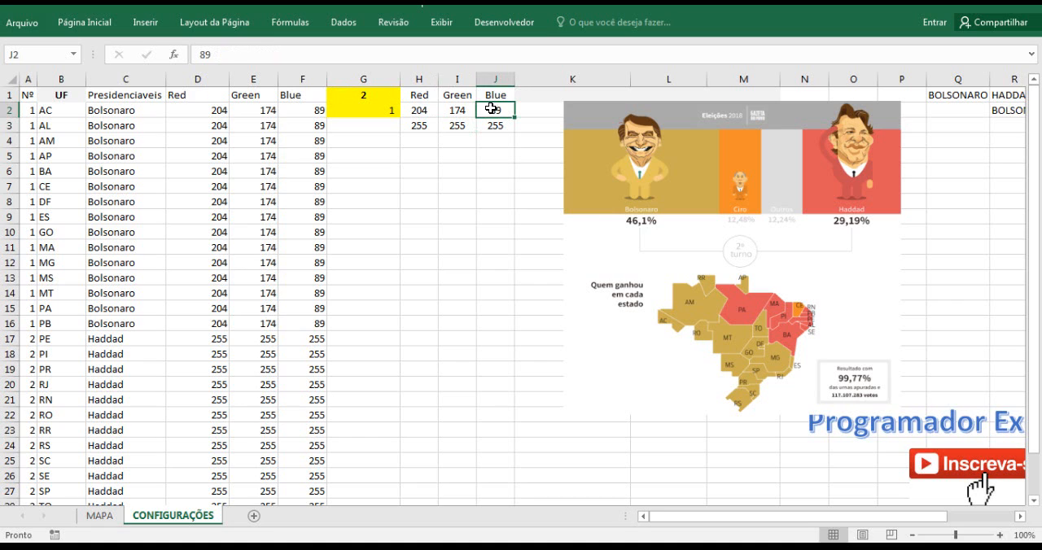
double_click(198, 54)
key("BackSpace")
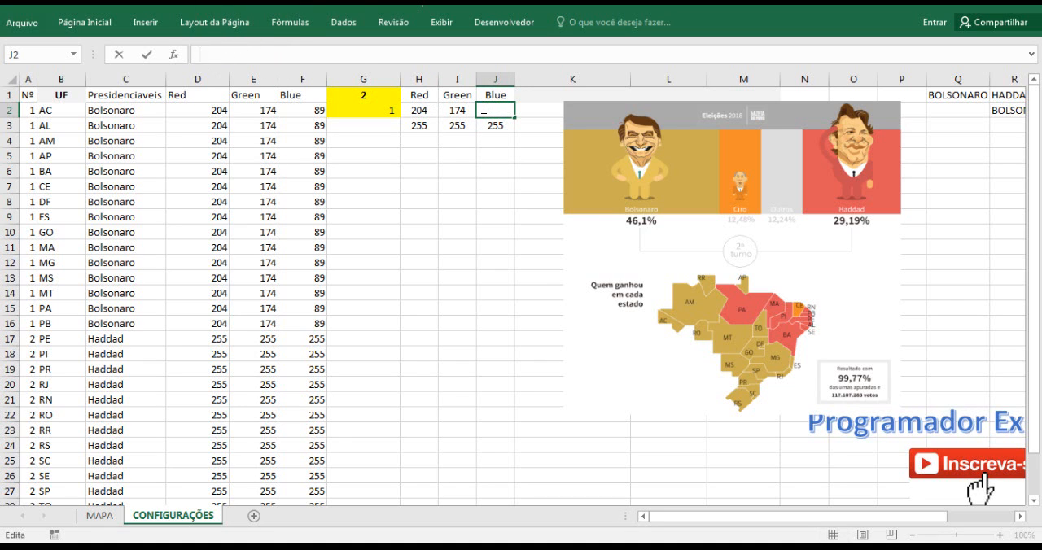
type("=SE")
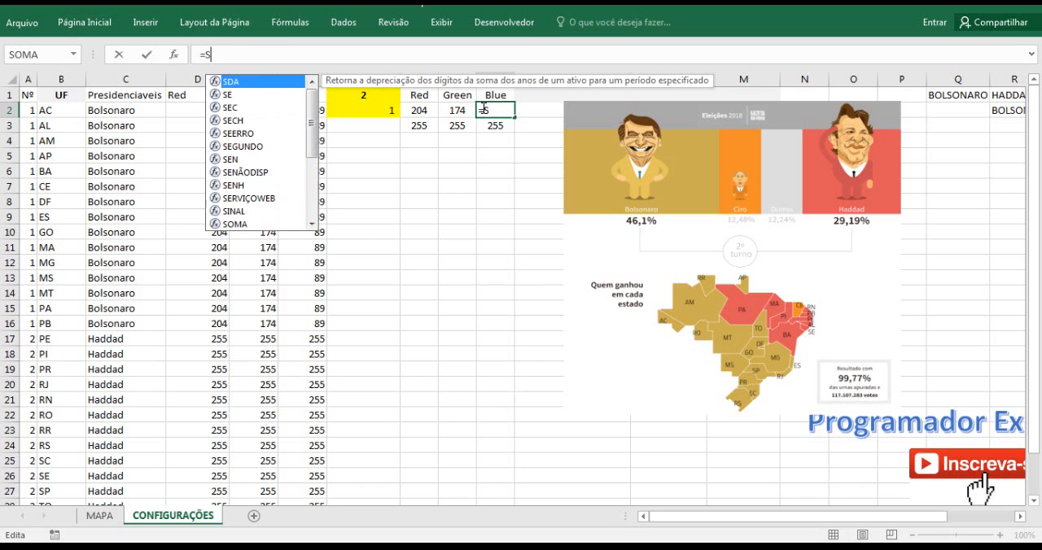
double_click(246, 89)
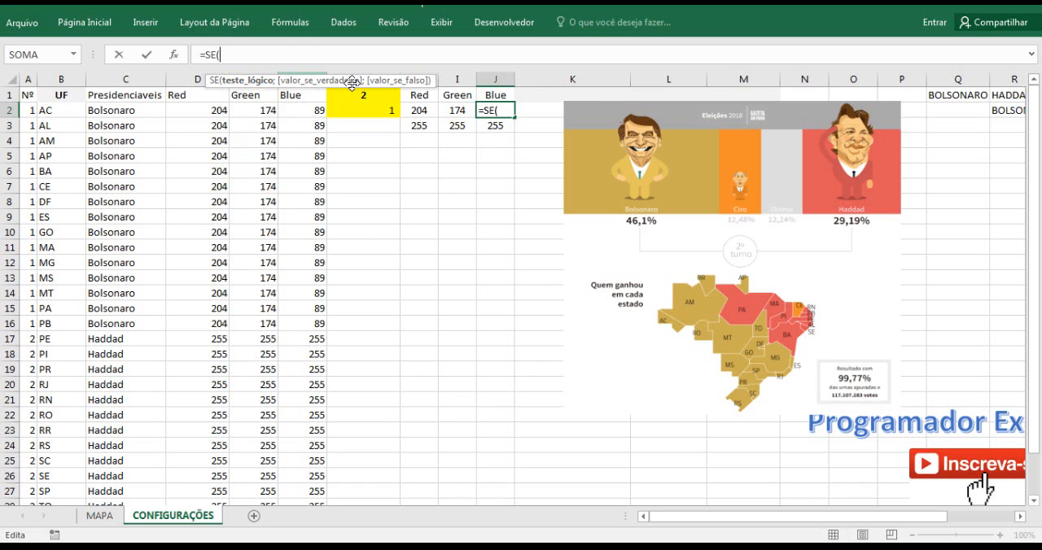
type("G")
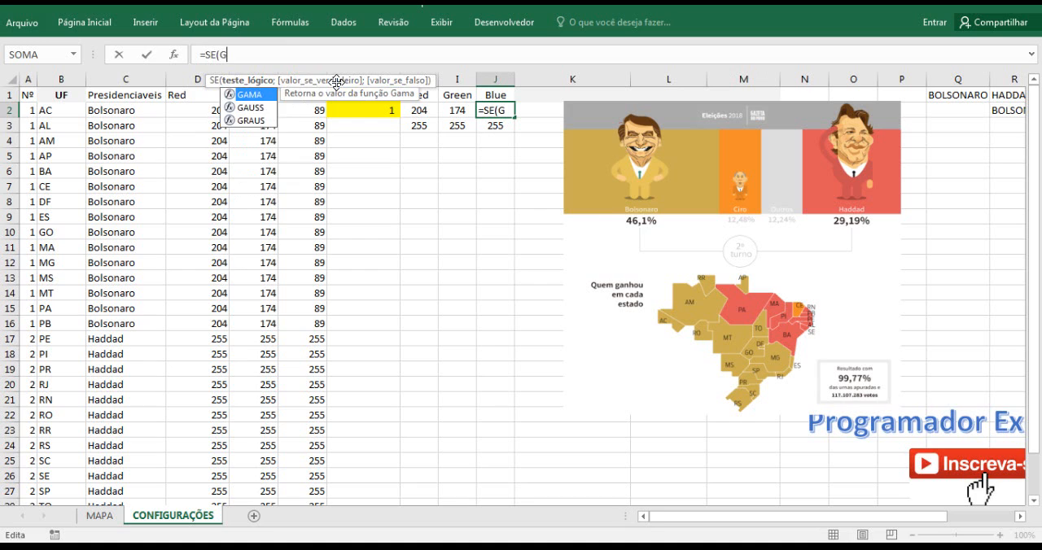
type("1=")
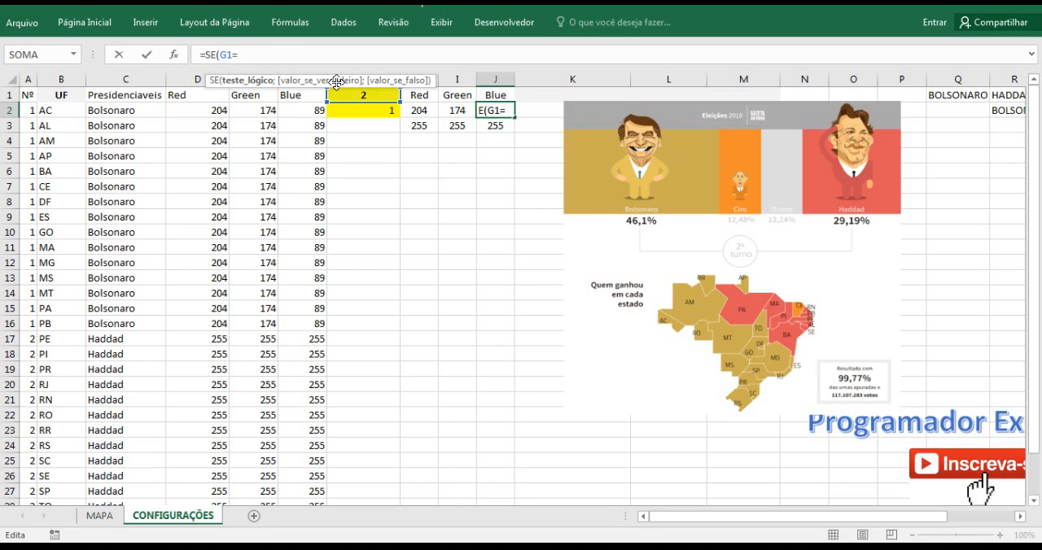
type("1;")
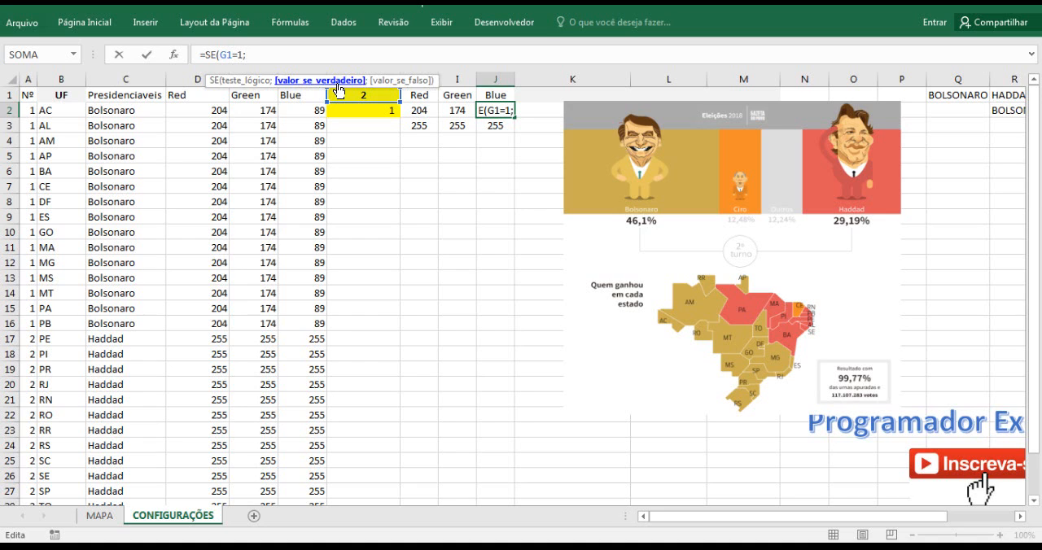
type("89;")
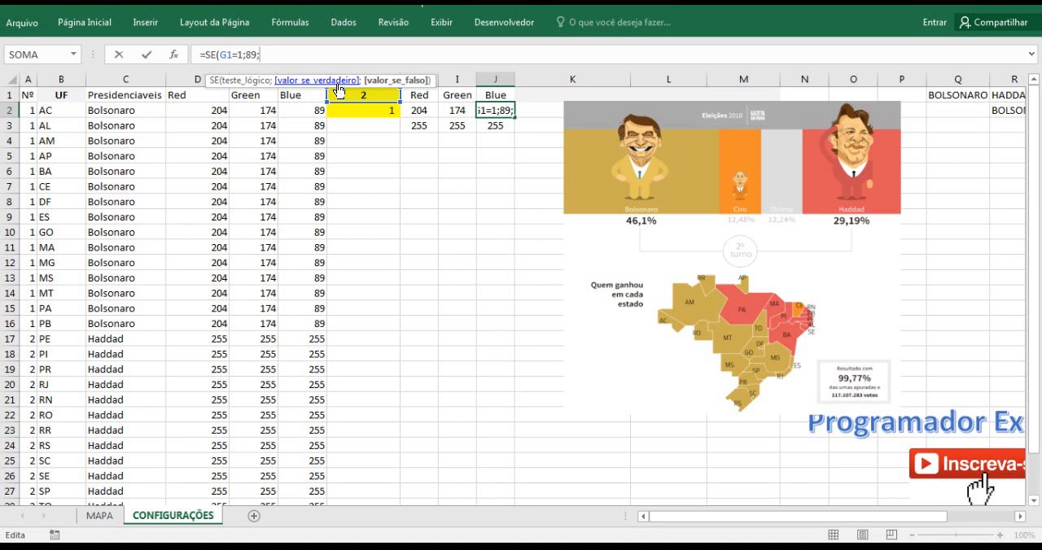
type("8")
type("2)")
key("Return")
left_click(444, 155)
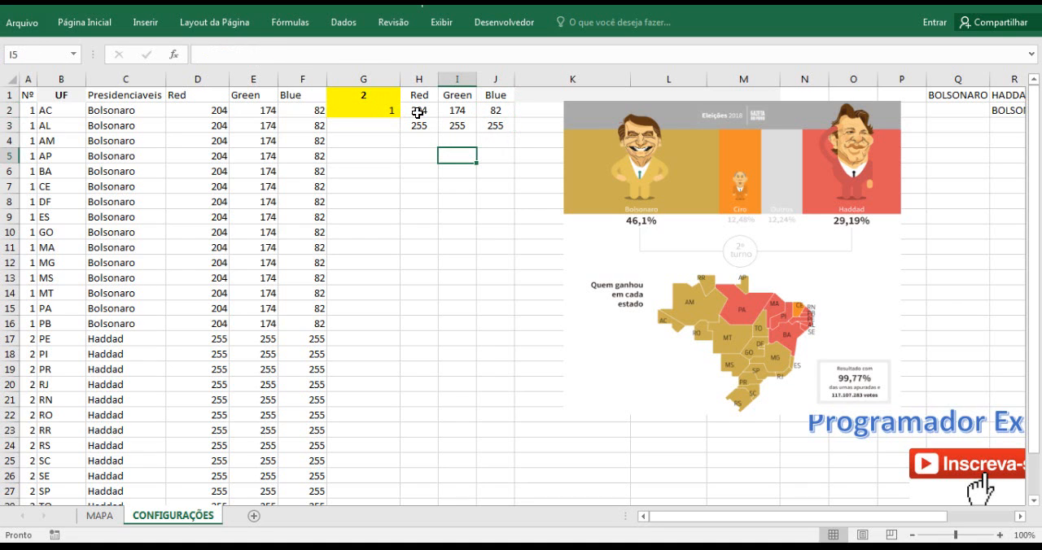
Check the map colours on MAPA by choosing HADDAD, BOLSONARO and HADDAD again in the candidate combo box.
left_click(115, 518)
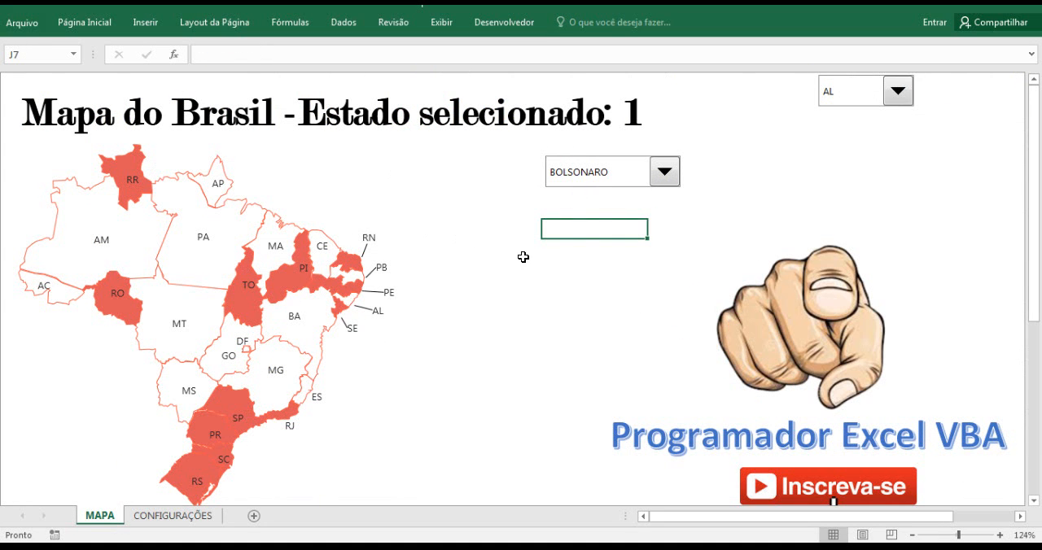
left_click(665, 173)
left_click(631, 196)
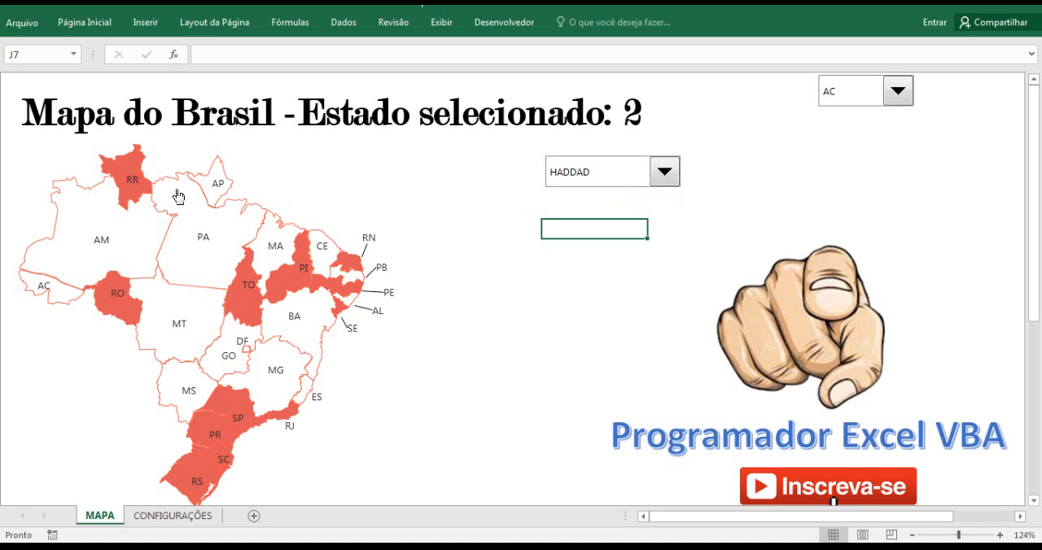
left_click(664, 172)
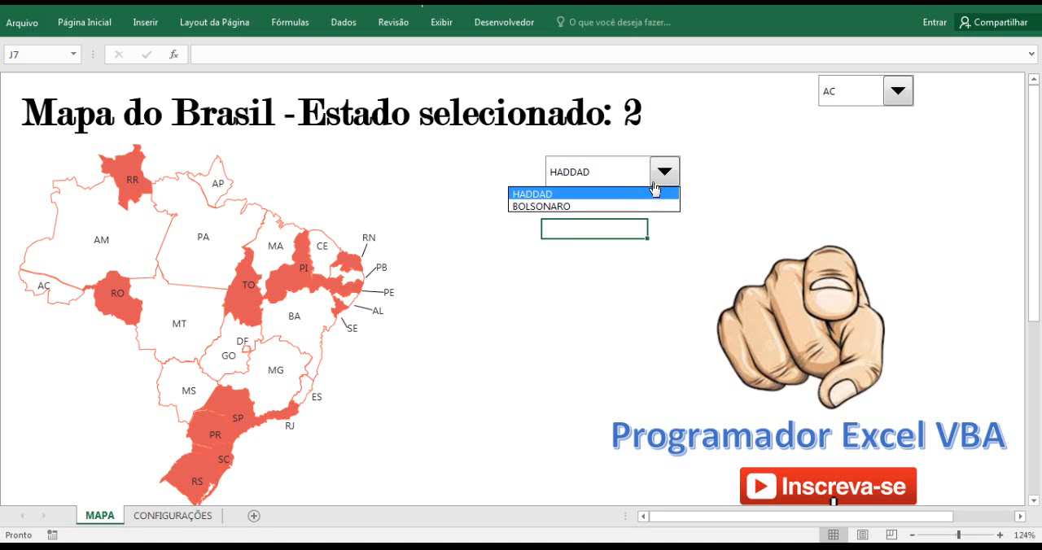
left_click(632, 202)
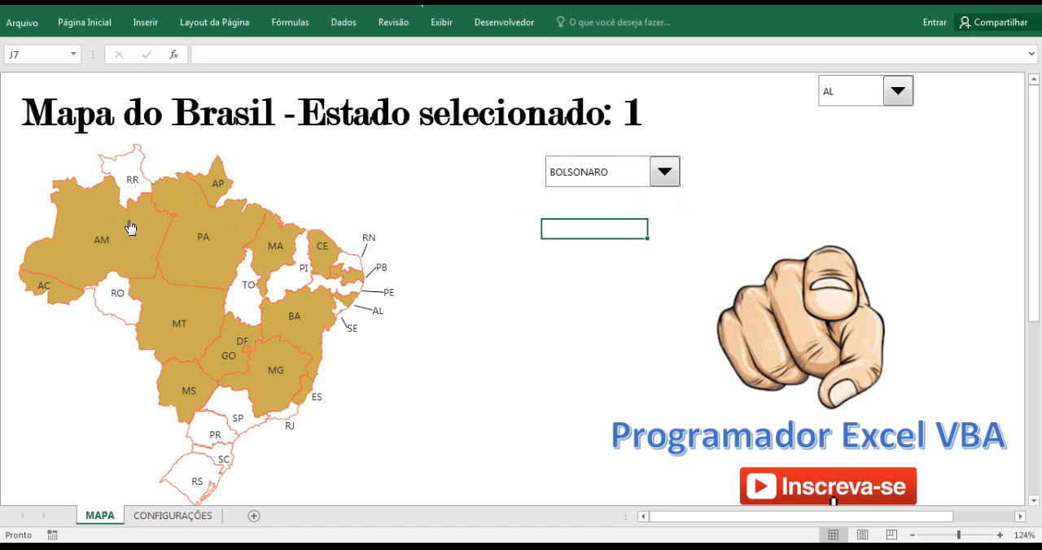
left_click(662, 175)
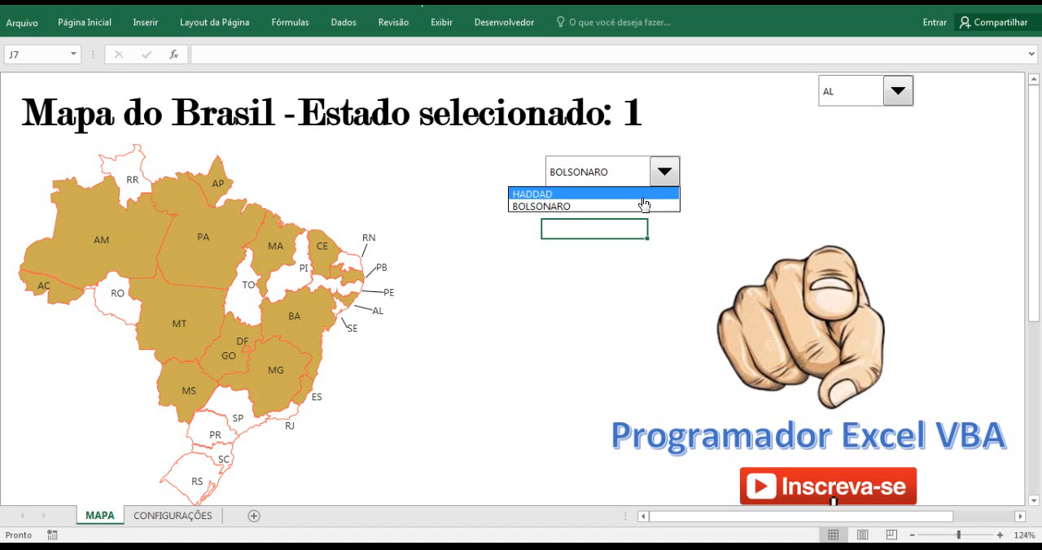
left_click(638, 194)
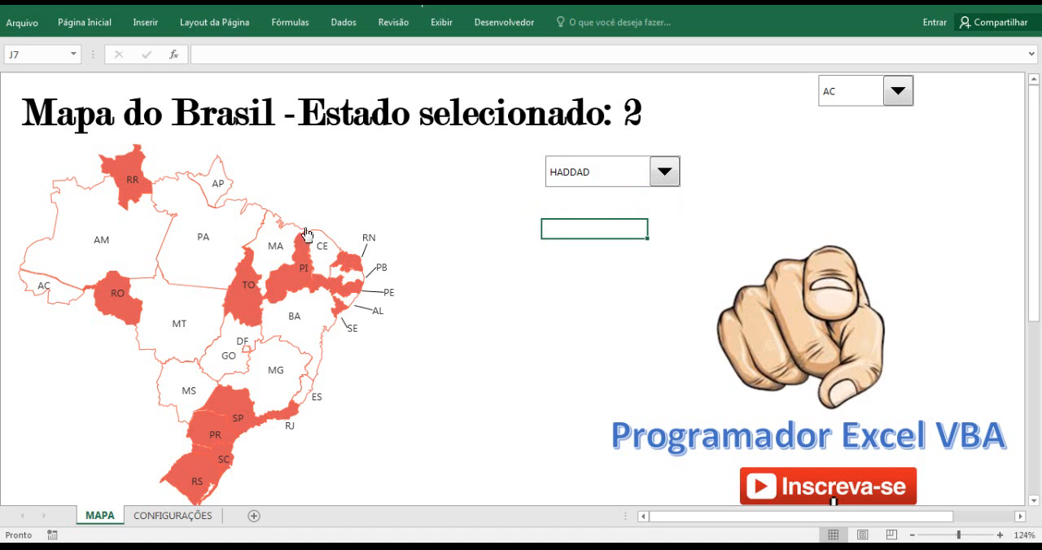
Select the map title text box on MAPA that shows the selected state.
left_click(635, 119)
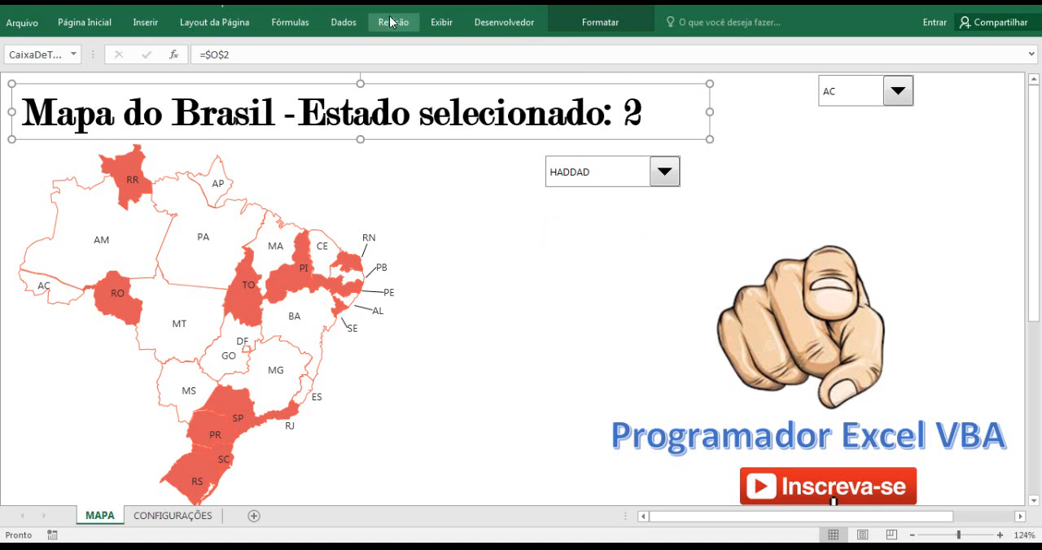
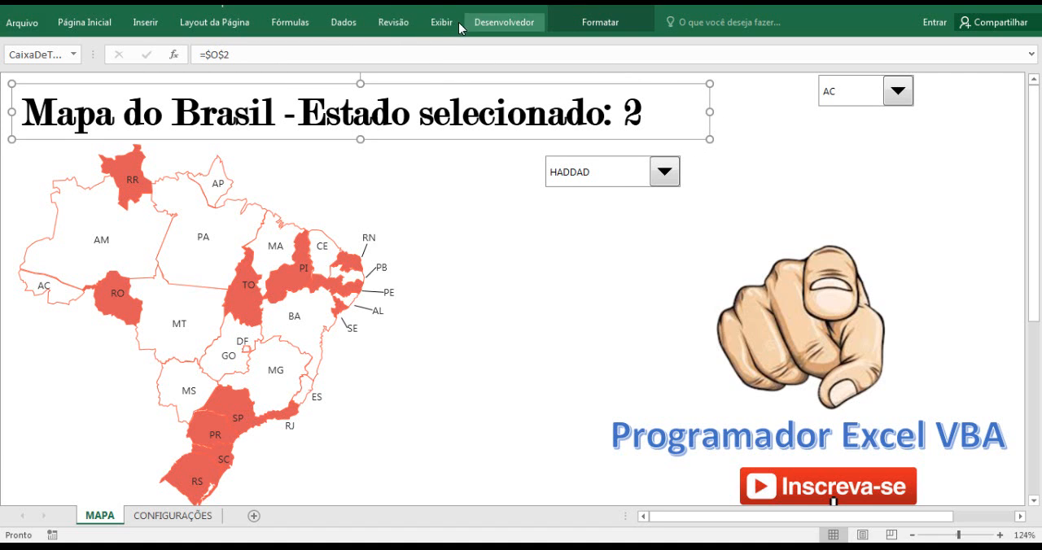
Show the row and column headings on the MAPA sheet.
left_click(437, 25)
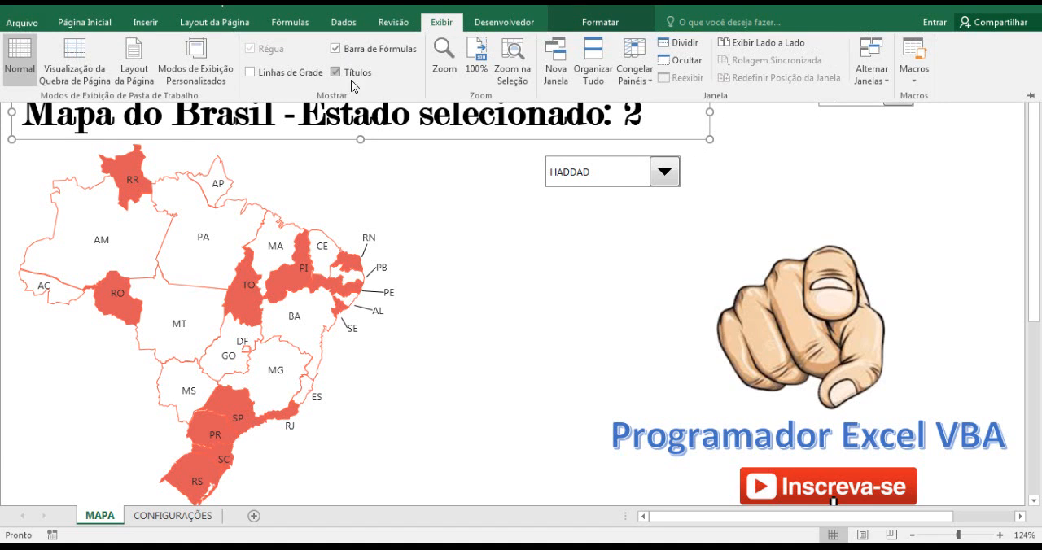
left_click(337, 72)
left_click(470, 248)
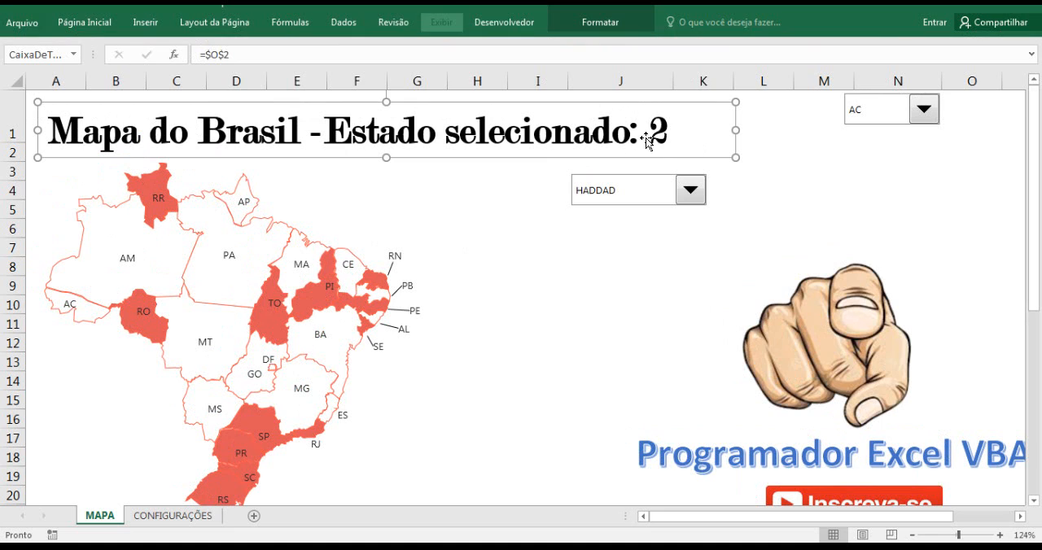
Change the cell reference at the end of the title formula in O2 on MAPA to CONFIGURAÇÕES!Q1.
left_click(969, 102)
key("Down")
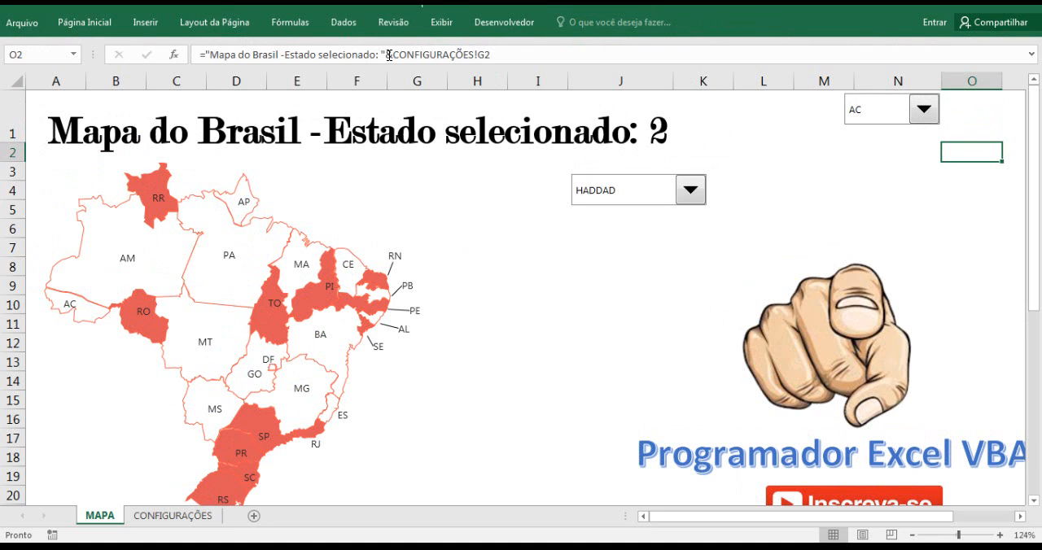
left_click(477, 54)
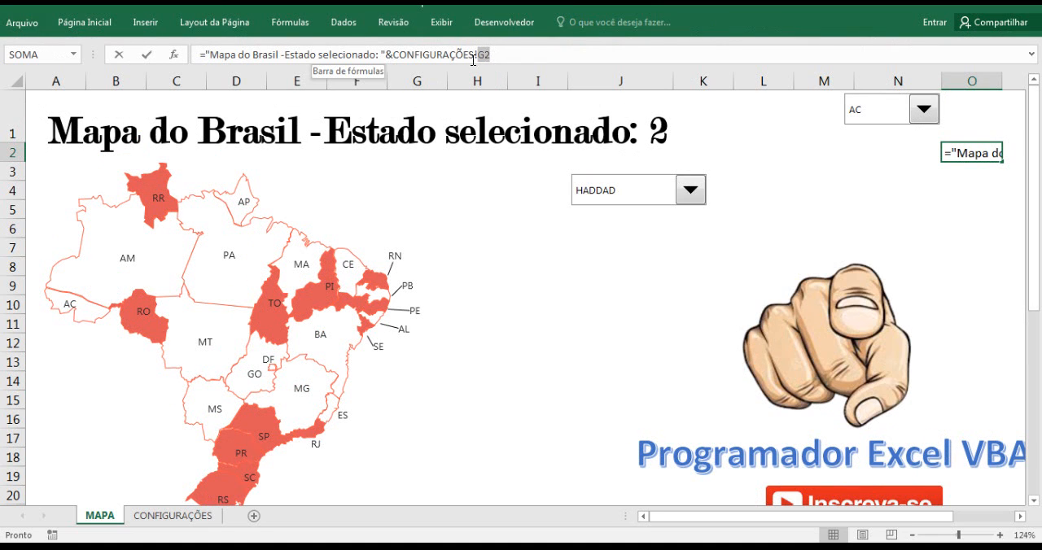
left_click_drag(461, 54, 498, 55)
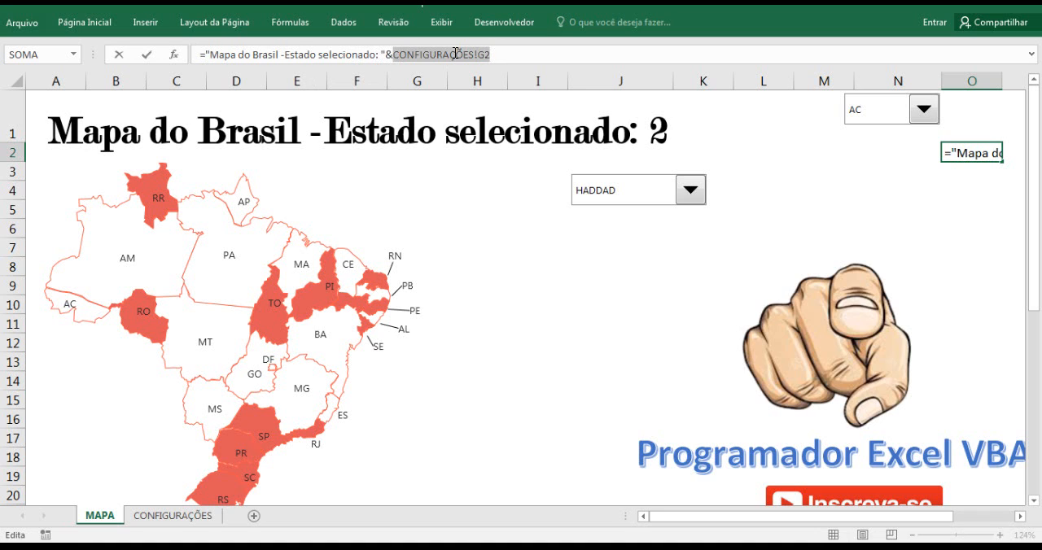
key("BackSpace")
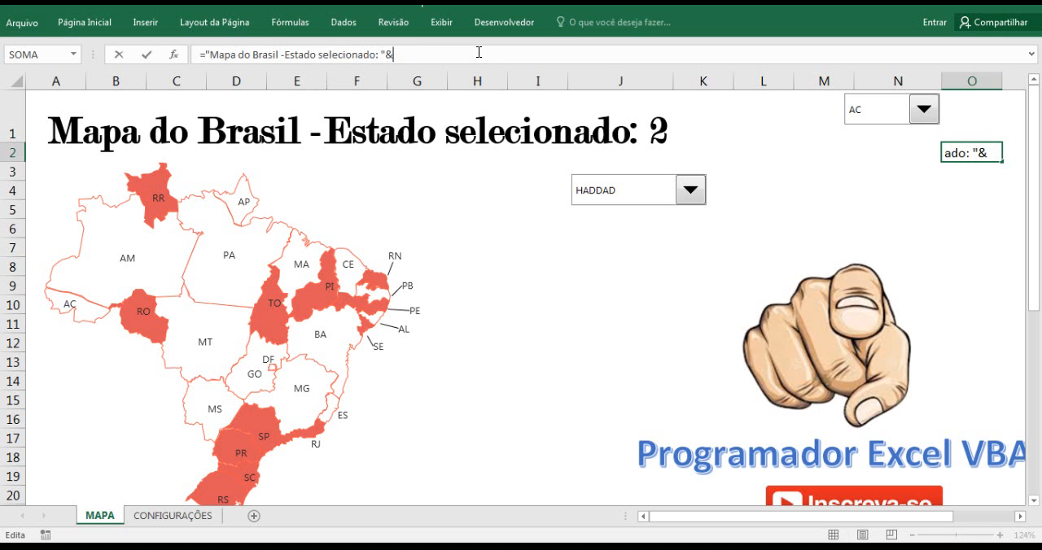
left_click(174, 517)
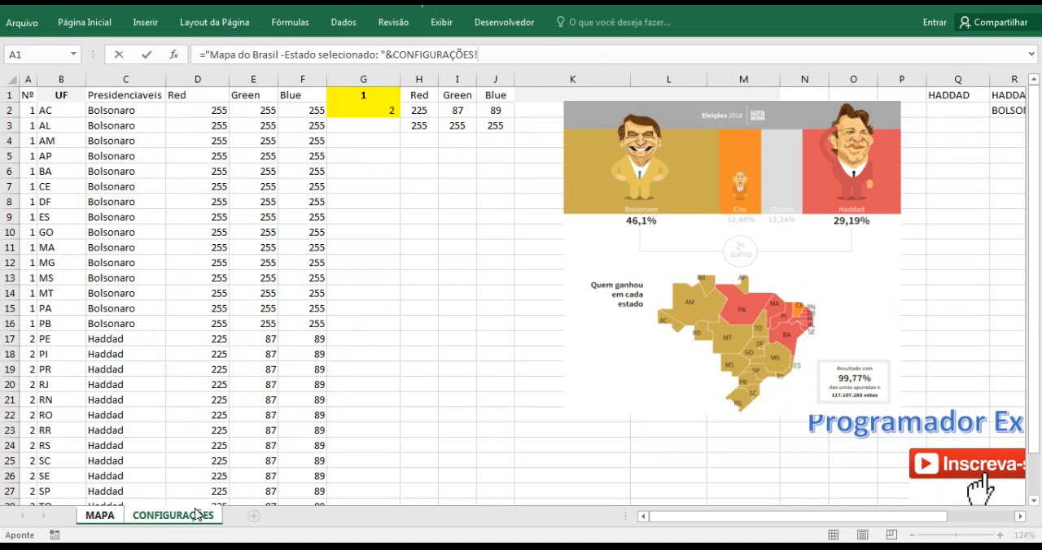
left_click(960, 95)
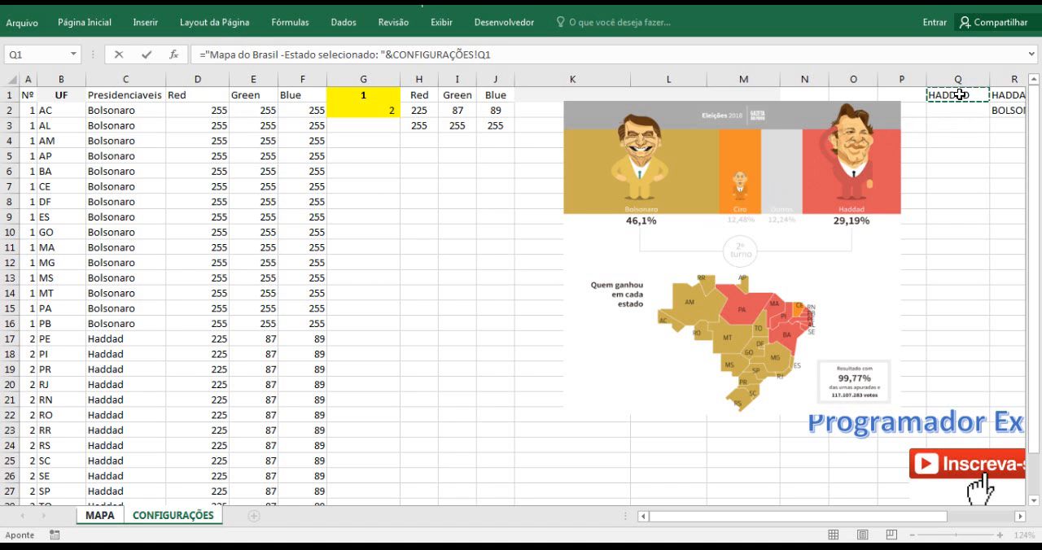
key("Return")
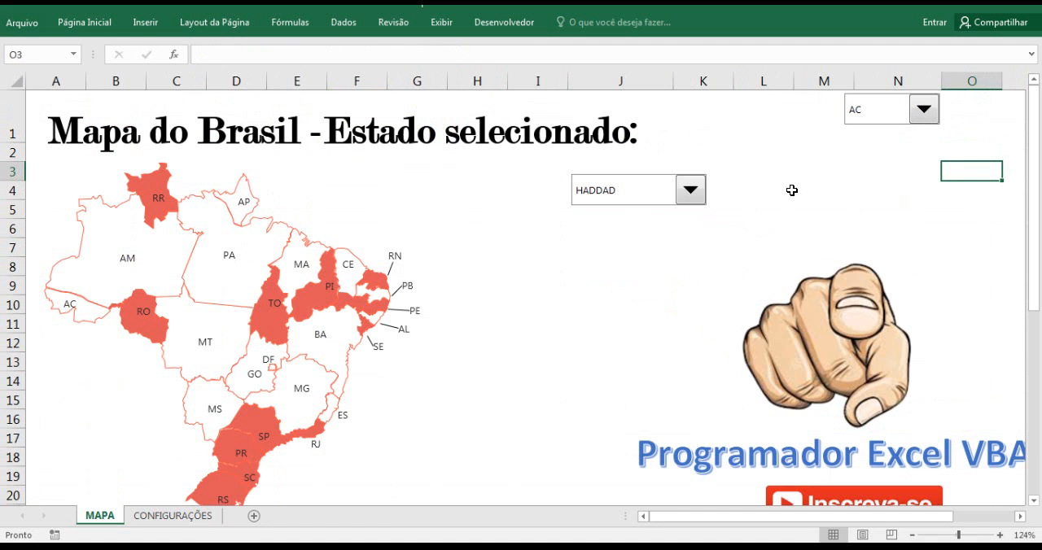
Reduce the font size of the map title text box by two increments so the candidate name fits.
left_click(520, 135)
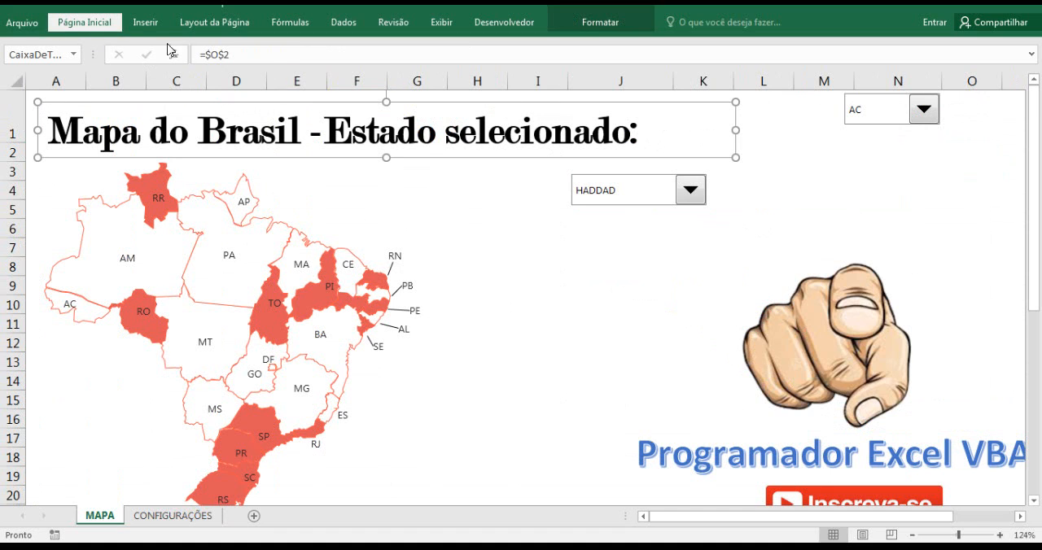
left_click(81, 22)
left_click(228, 49)
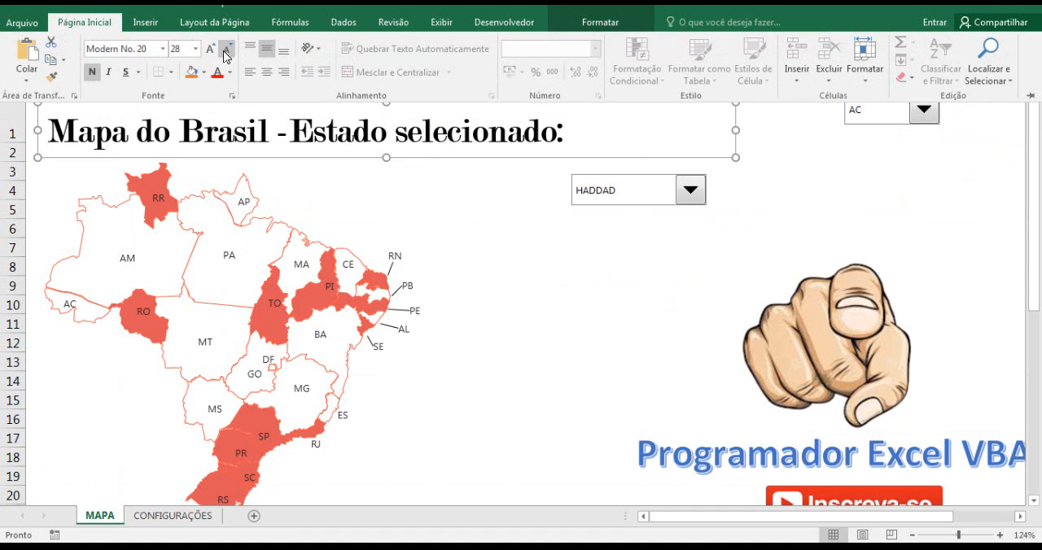
left_click(224, 52)
left_click(223, 52)
left_click(649, 306)
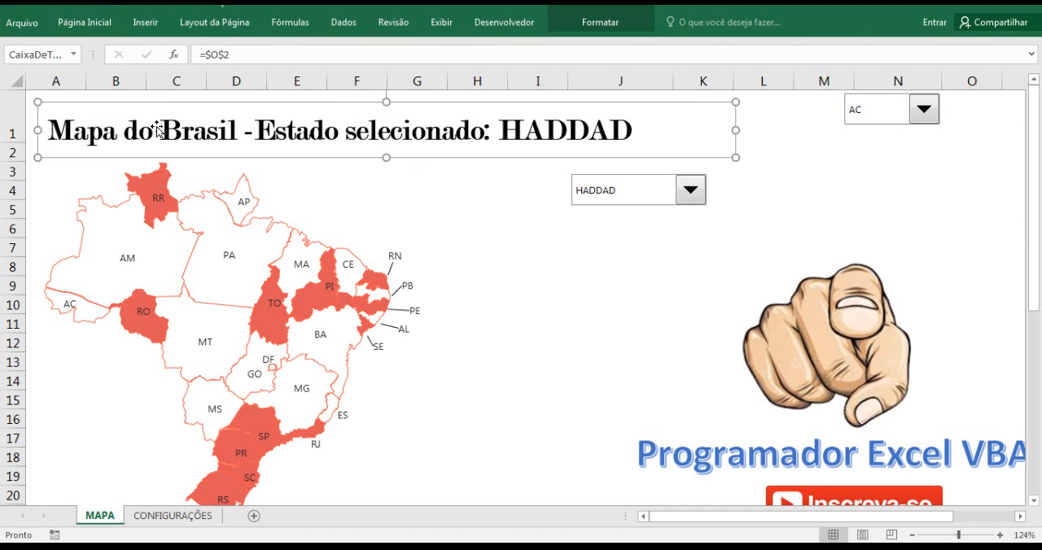
Replace the title wording in the O2 formula with "Estados do Brasil em que ganhou o " and accept the suggested formula correction.
left_click(872, 153)
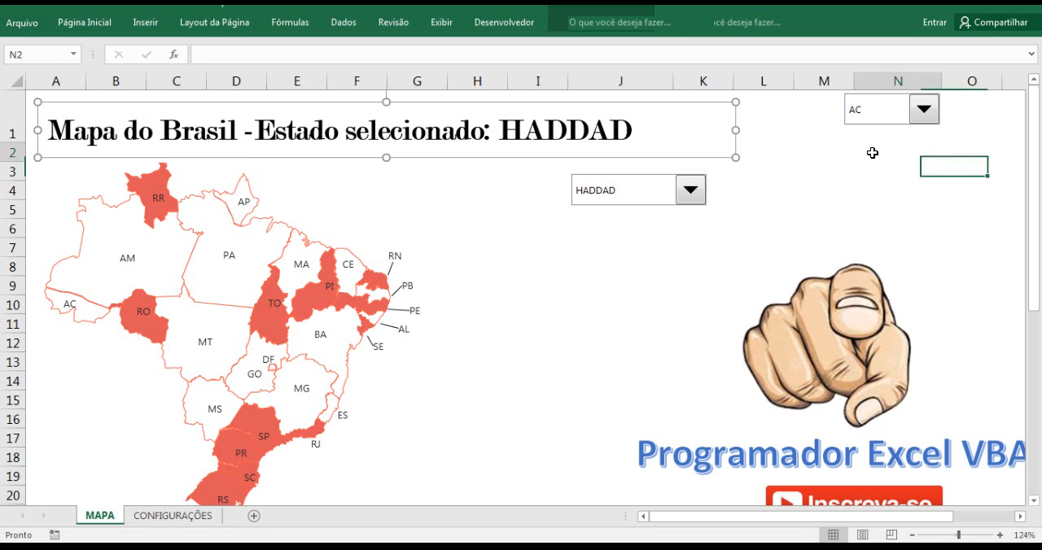
left_click(960, 137)
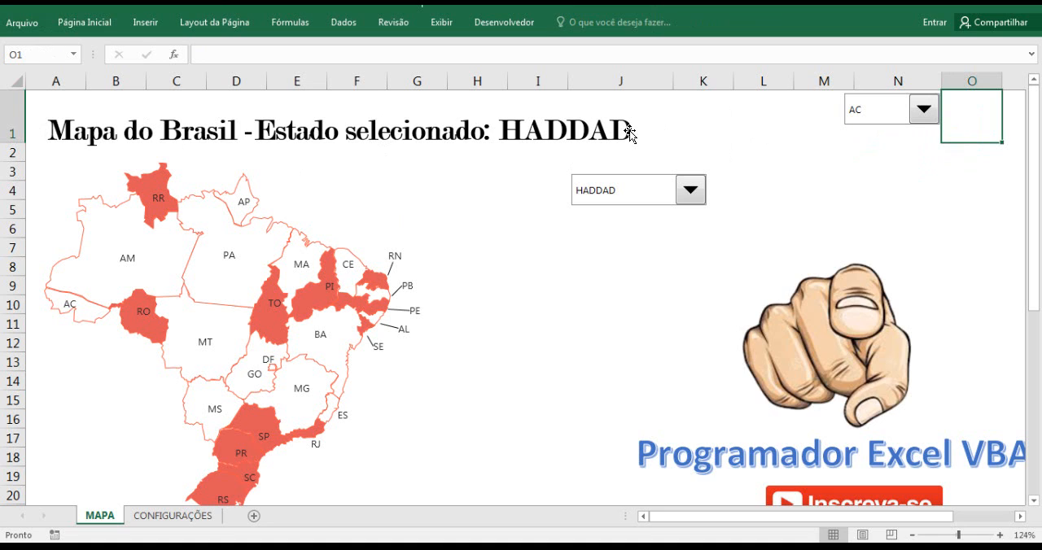
key("Down")
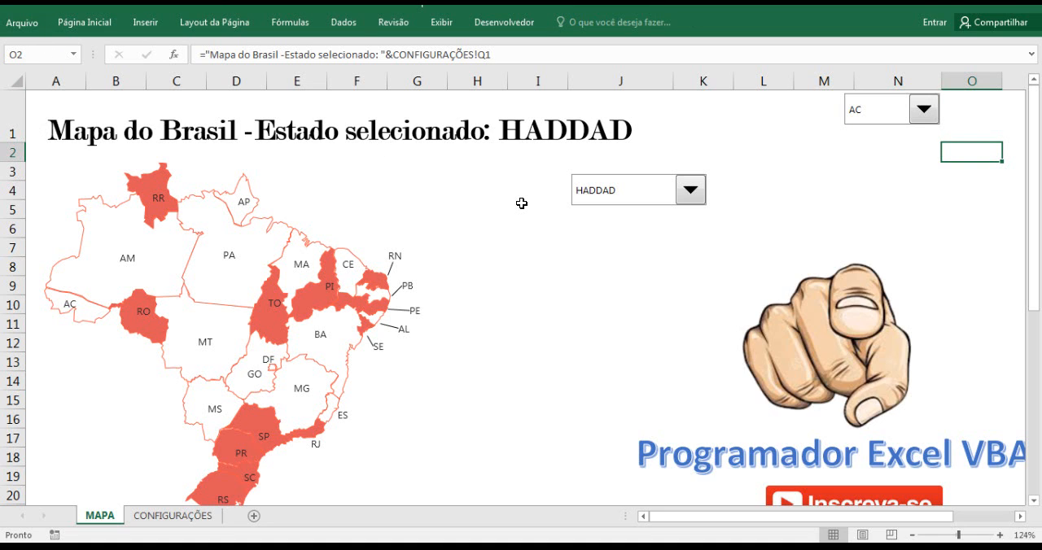
left_click(214, 54)
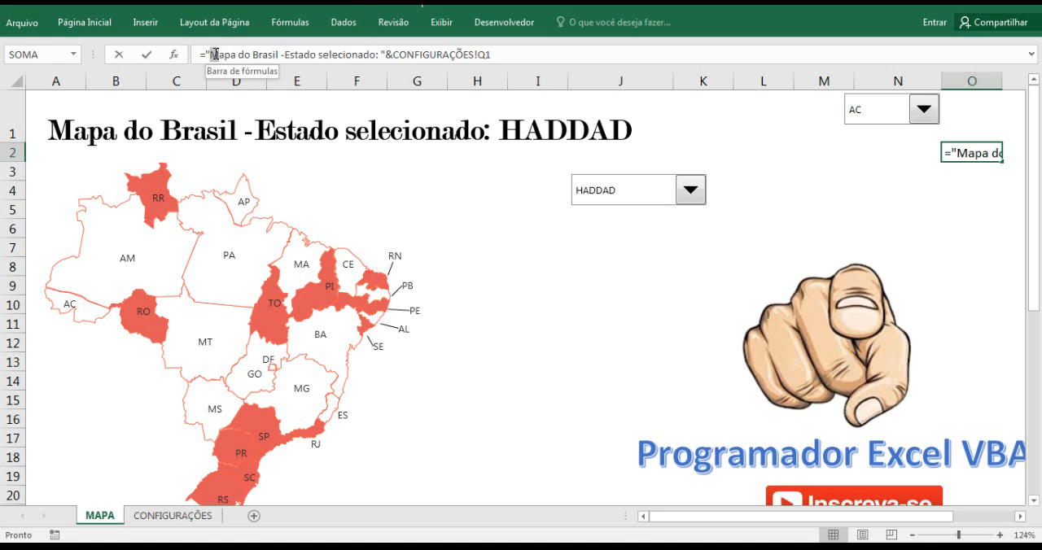
left_click_drag(210, 54, 377, 57)
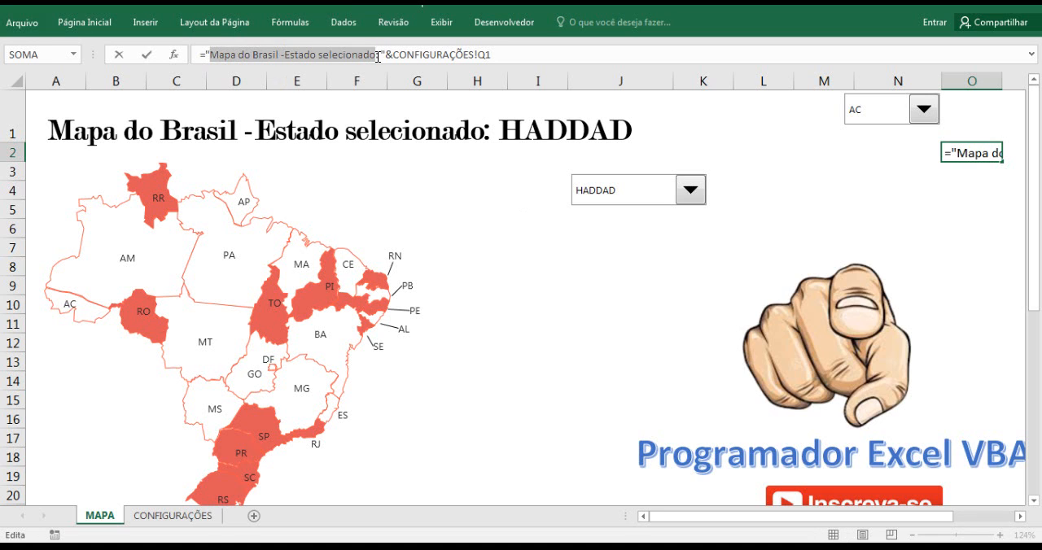
key("BackSpace")
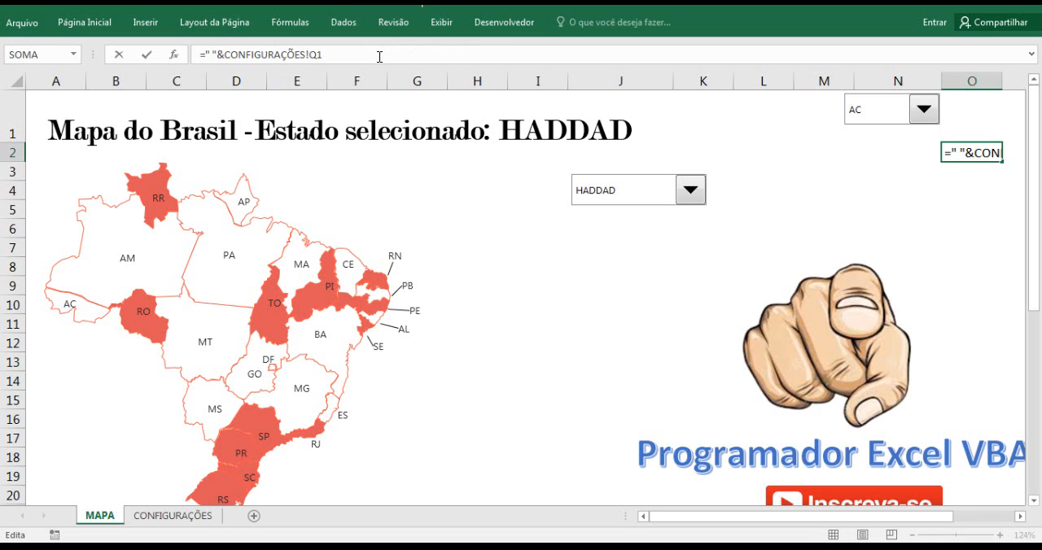
type("\"Estados do Brasil em que ganhou o")
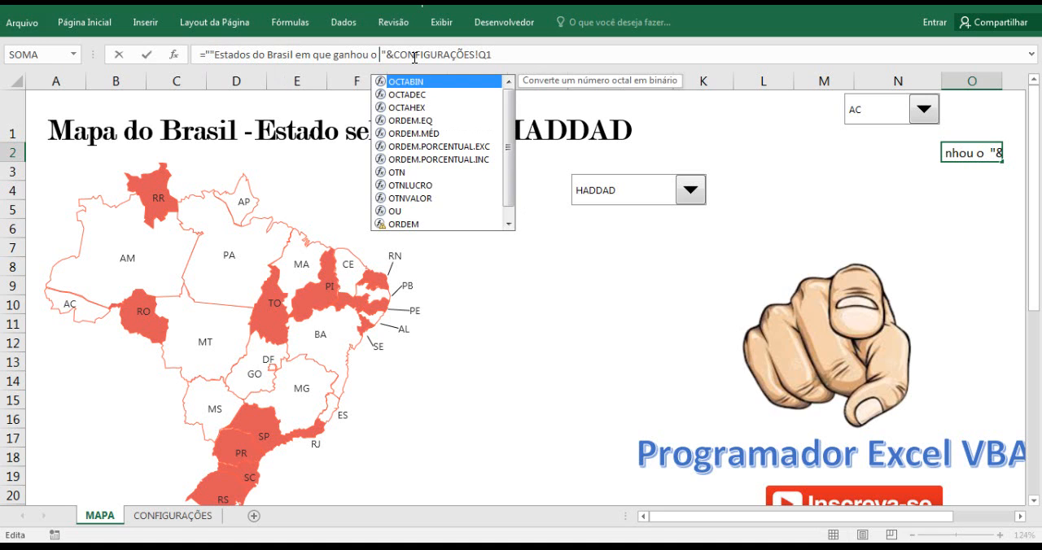
key("Delete")
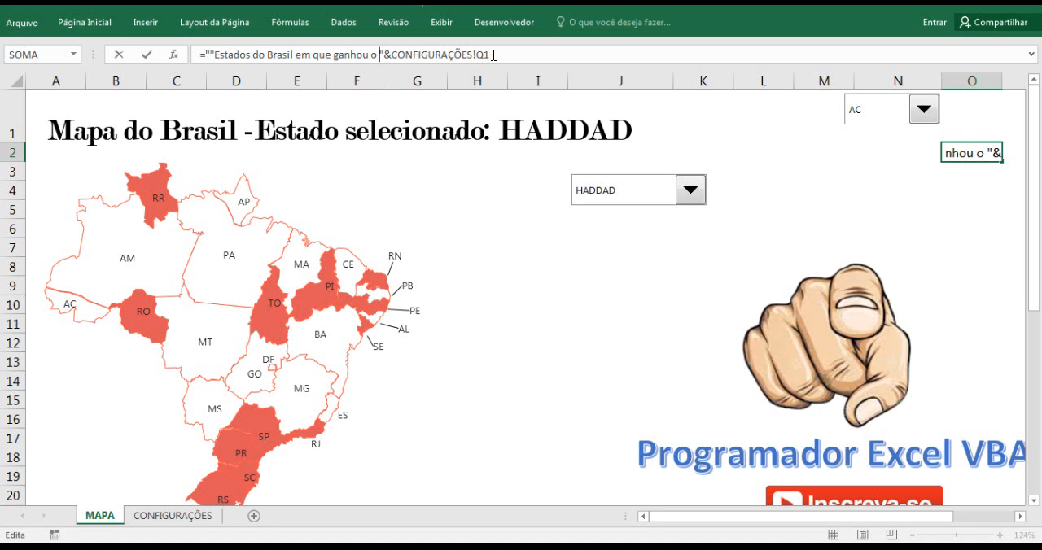
key("Return")
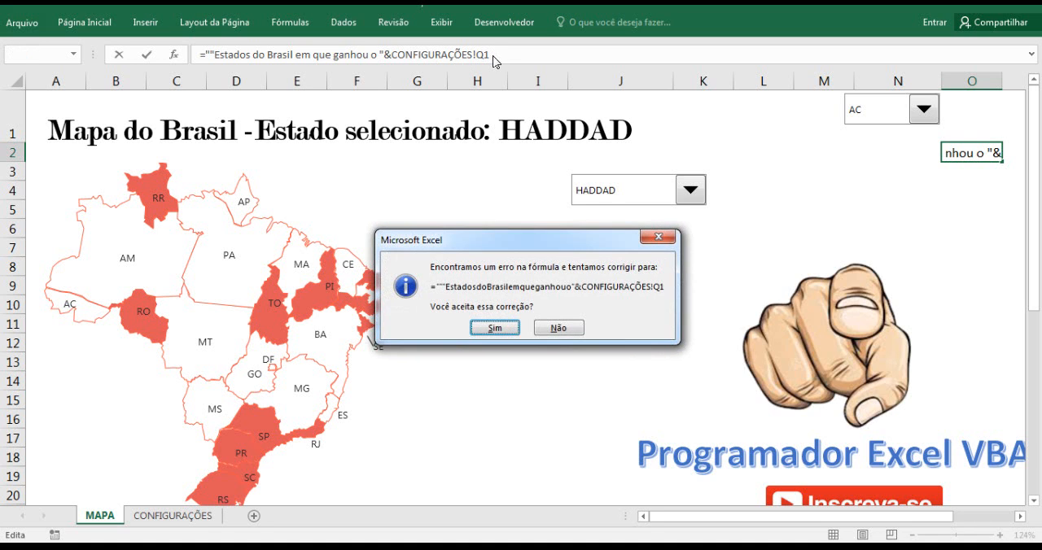
left_click(496, 327)
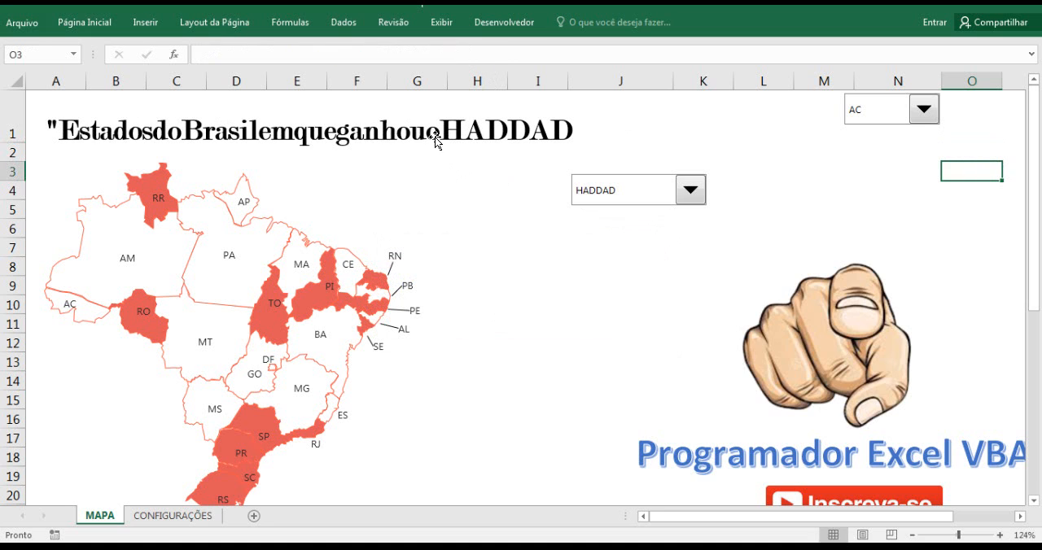
Insert a space before and after the final "o" in the title text of the O2 formula.
left_click(965, 107)
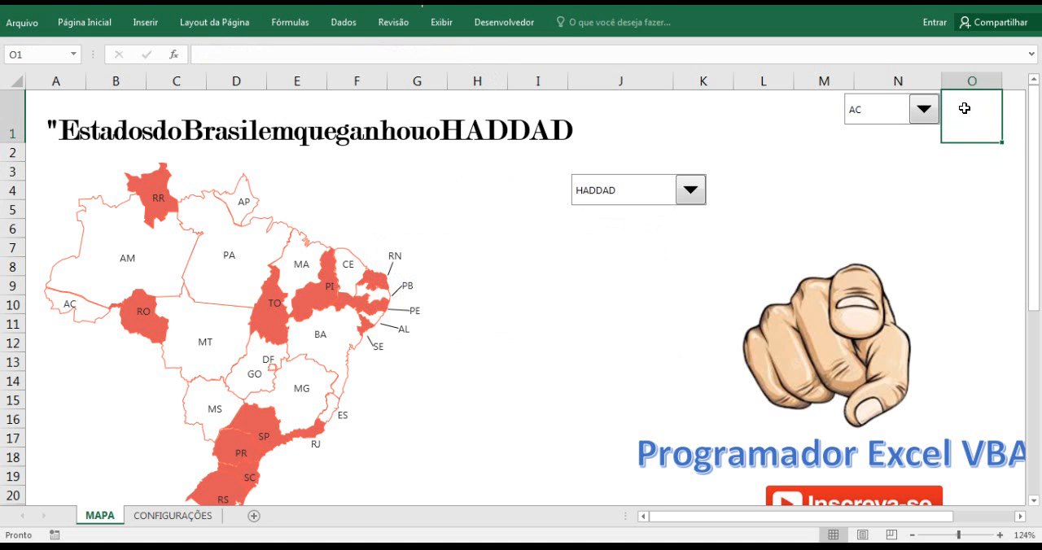
key("Down")
left_click(364, 55)
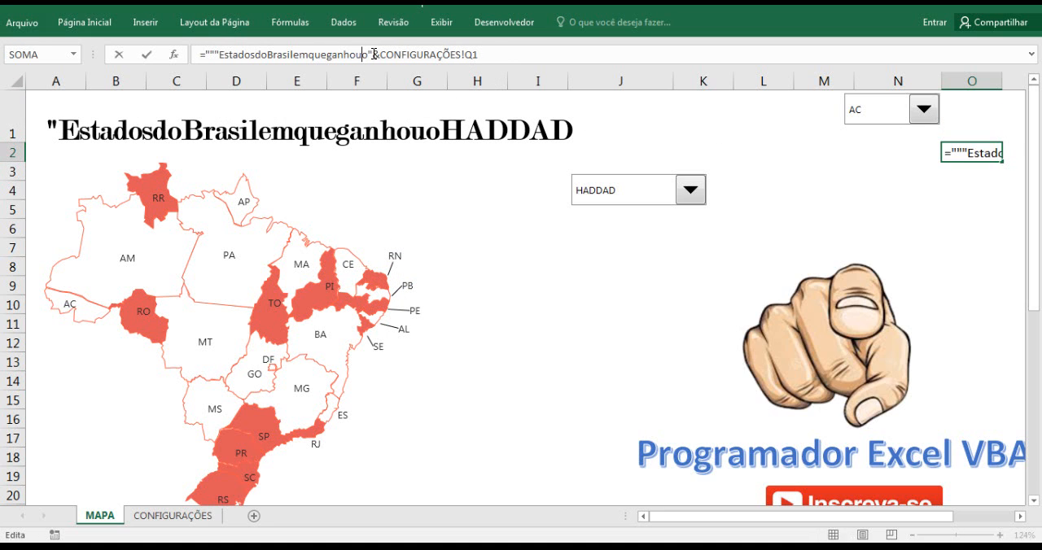
key("Return")
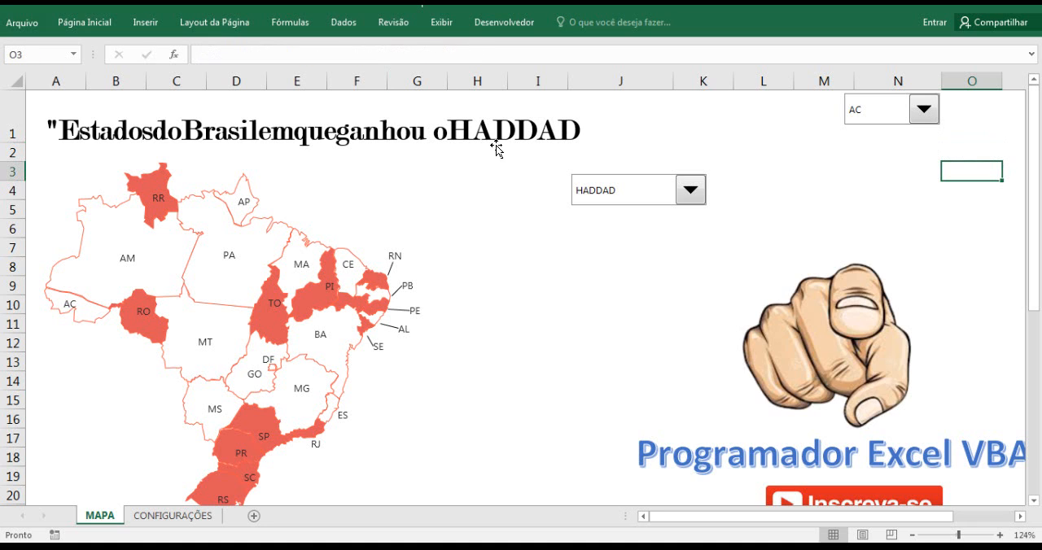
left_click(969, 110)
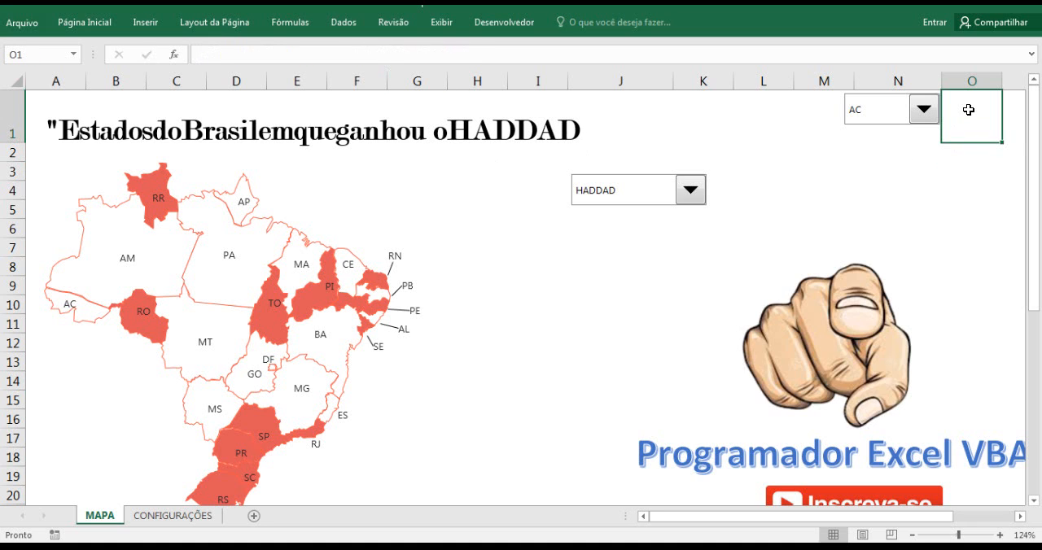
left_click(977, 169)
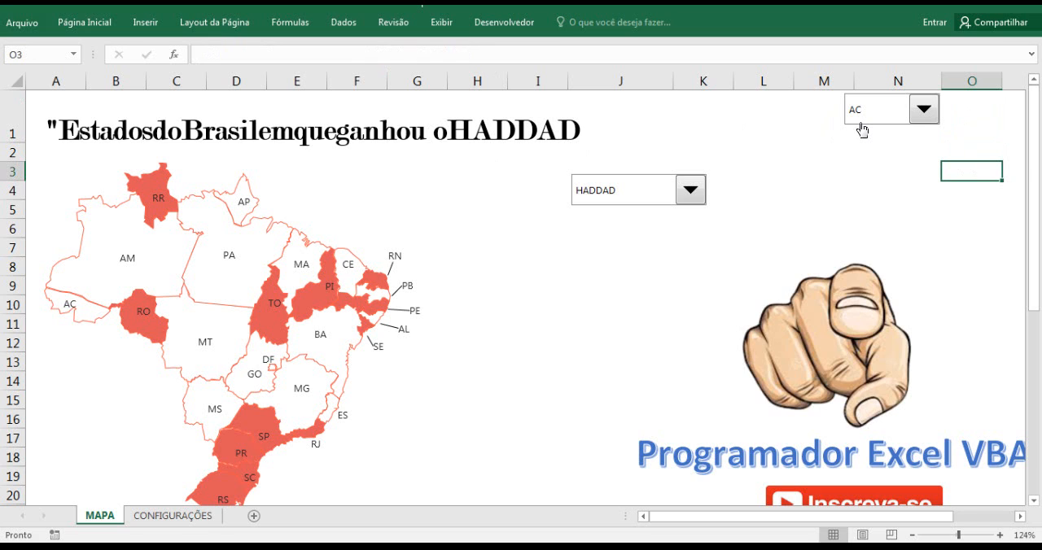
key("Up")
left_click(372, 55)
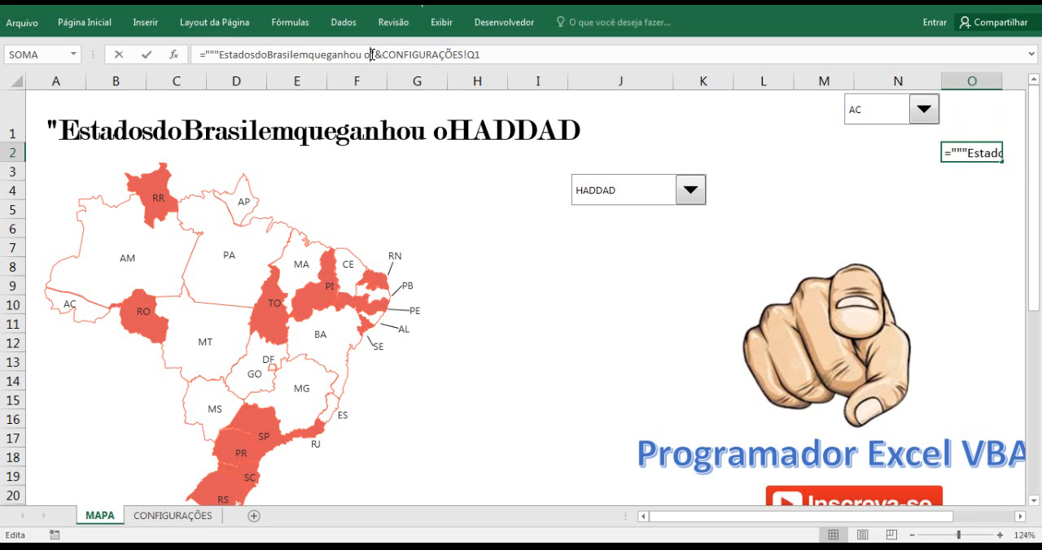
key("Return")
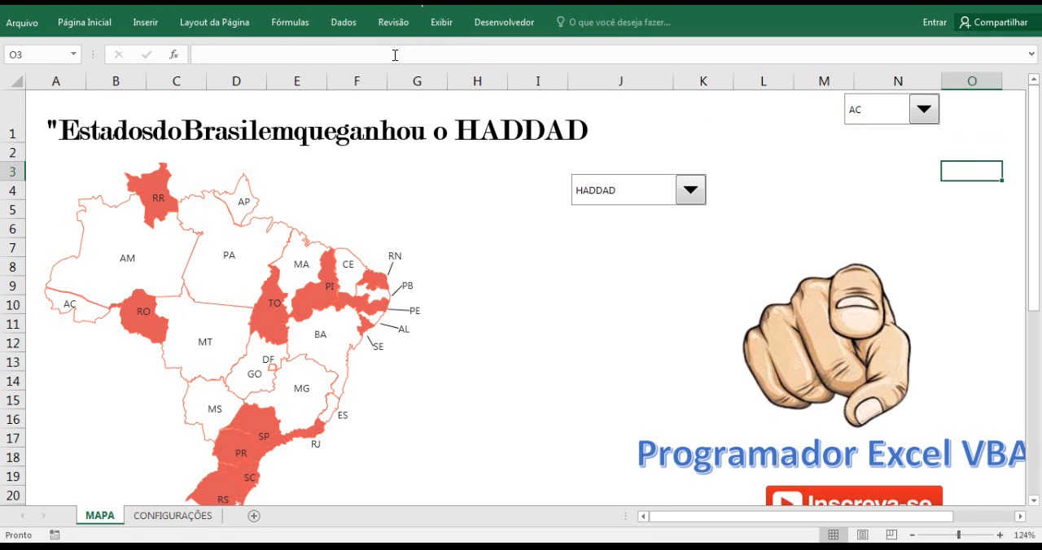
left_click(526, 231)
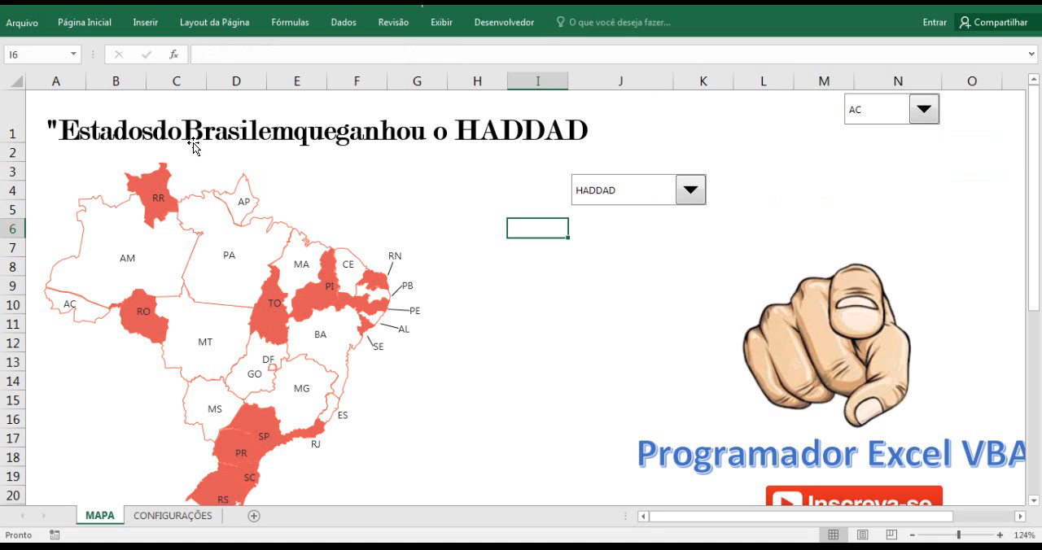
In the title formula in O2, insert a space after "Estados" and delete the extra quotation marks before it.
left_click(965, 114)
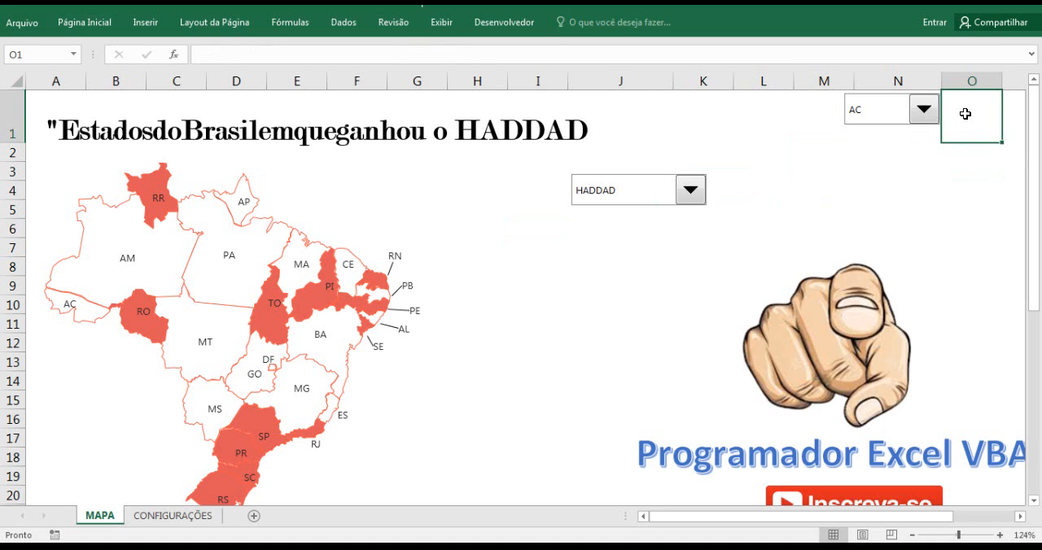
key("Down")
left_click(251, 54)
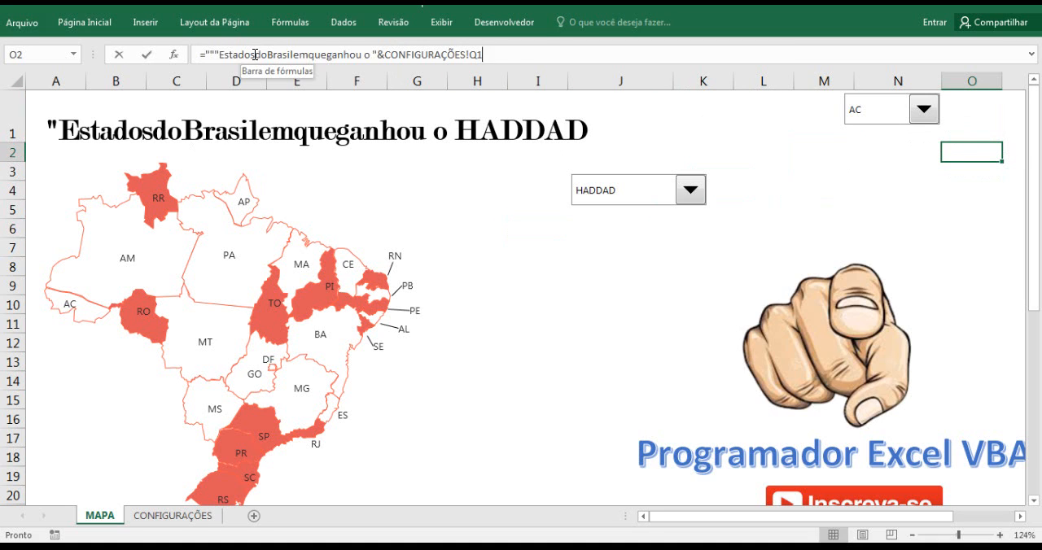
left_click(212, 54)
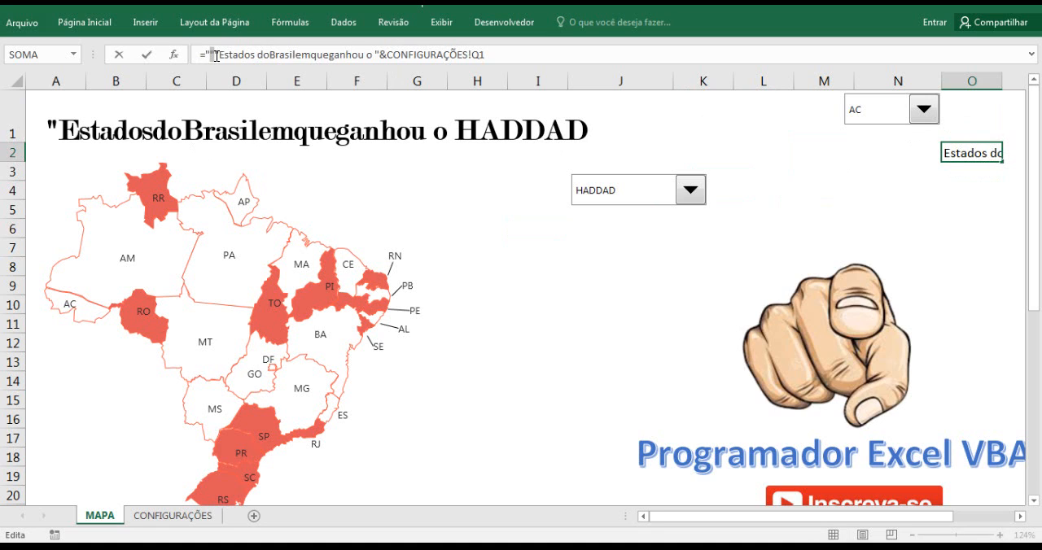
key("Delete")
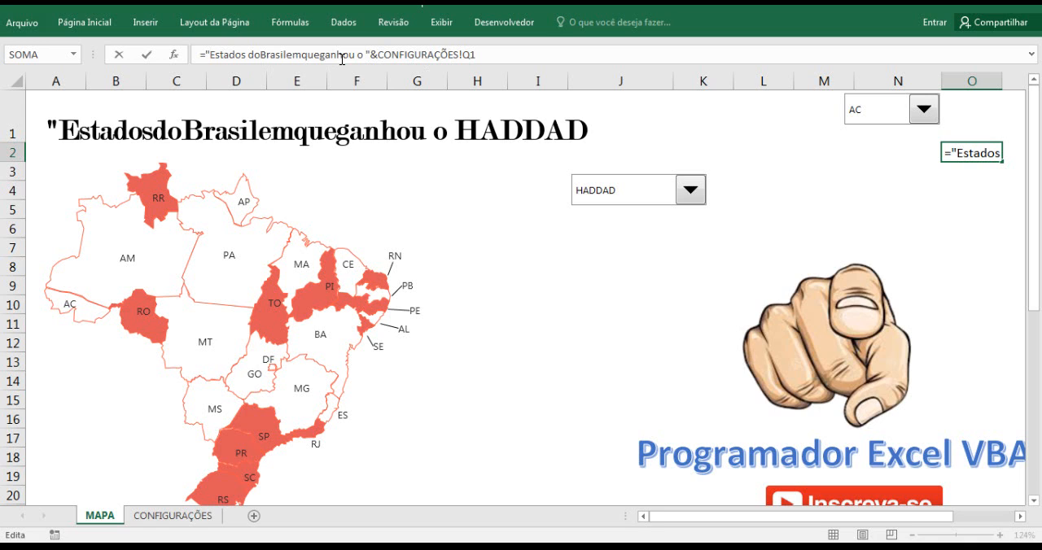
Separate the remaining words in the O2 title formula with spaces so the text reads "Estados do Brasil em que ganhou o ".
left_click(259, 55)
left_click(291, 56)
left_click(307, 55)
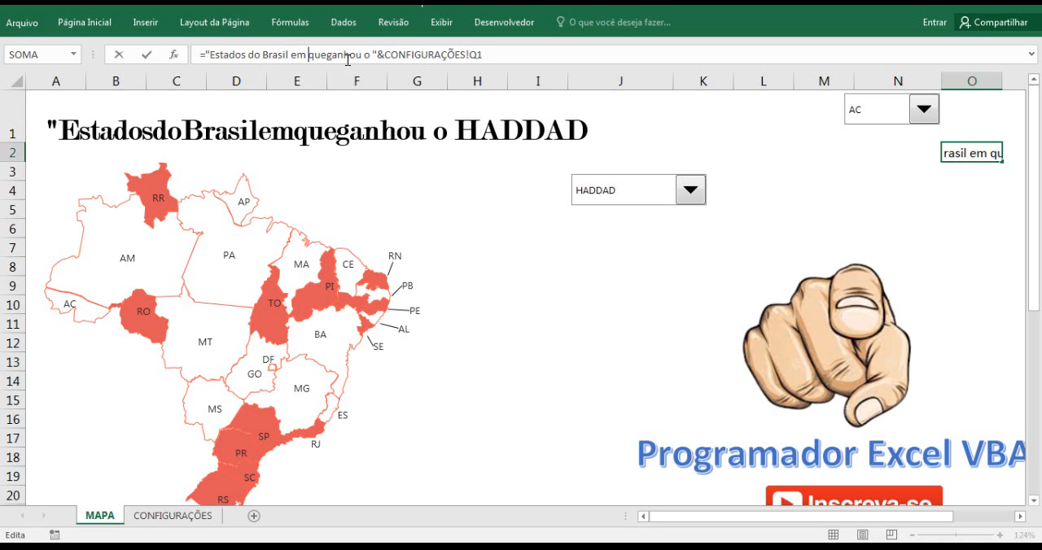
left_click(328, 56)
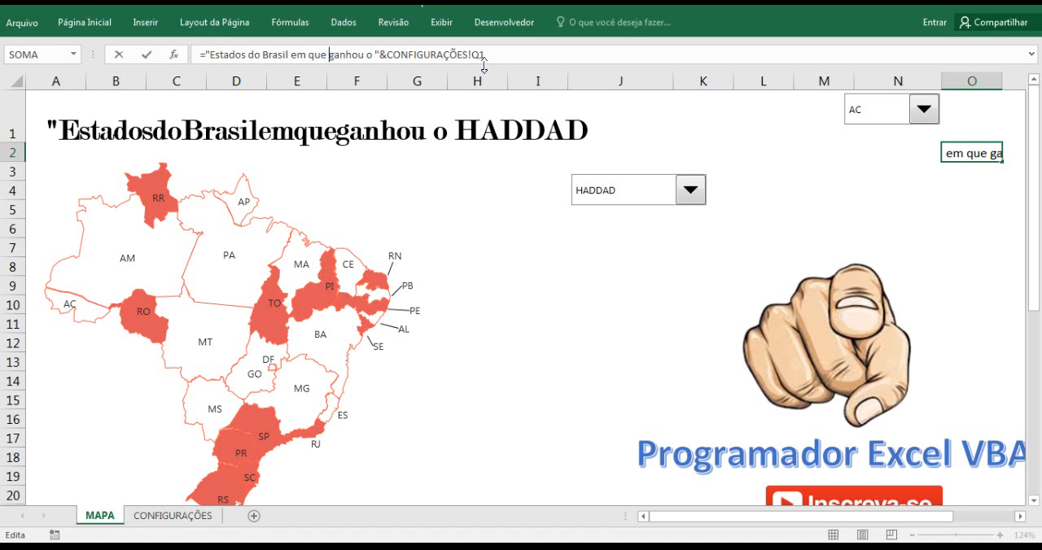
key("Return")
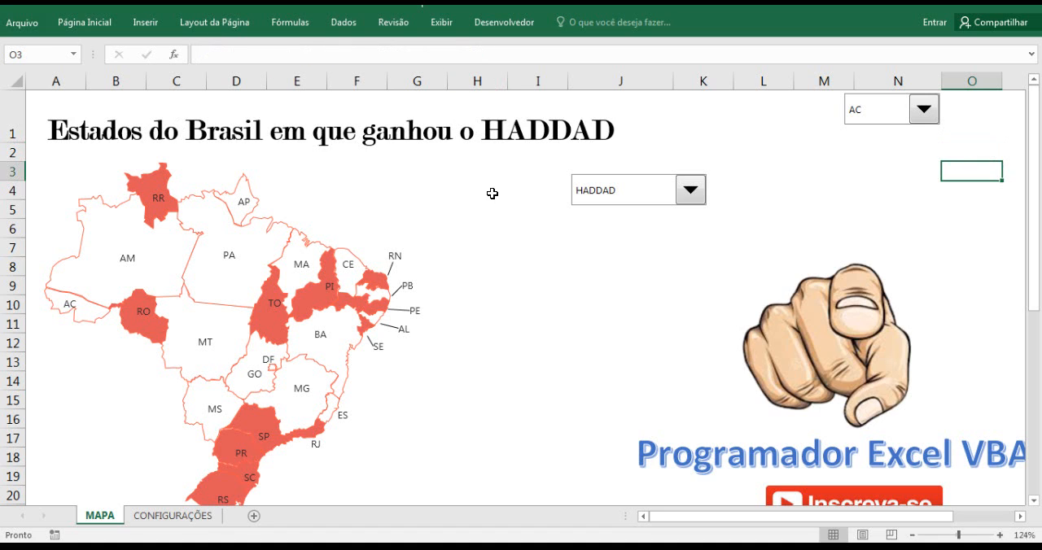
Choose BOLSONARO as the candidate for the map.
left_click(689, 193)
left_click(667, 226)
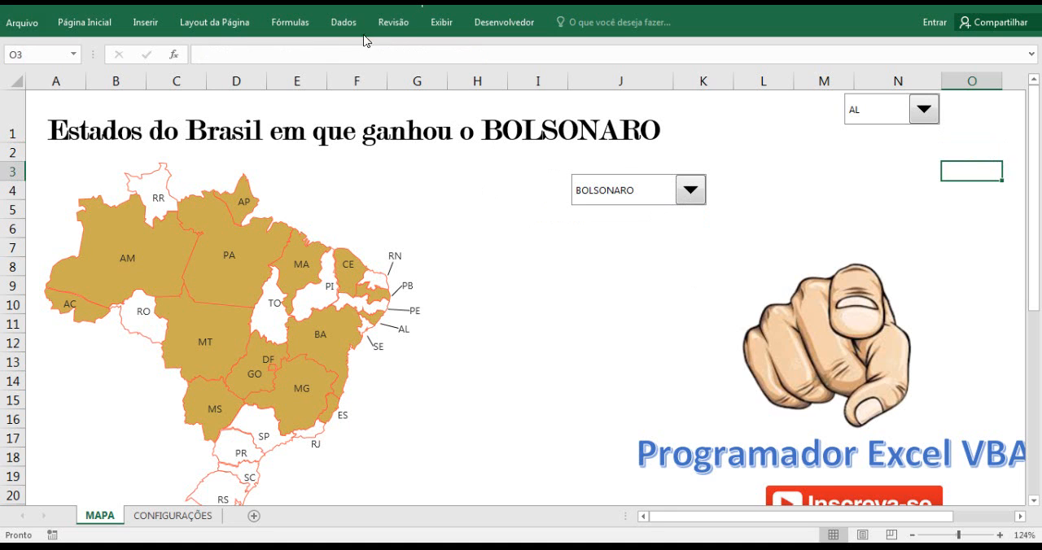
Hide the row and column headings and the formula bar on the MAPA sheet.
left_click(393, 24)
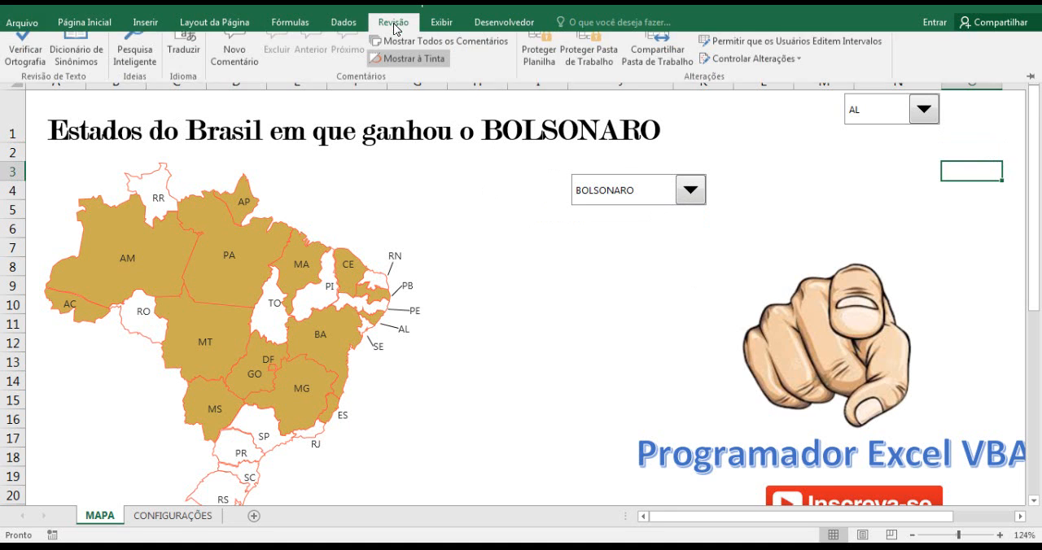
left_click(439, 22)
left_click(348, 72)
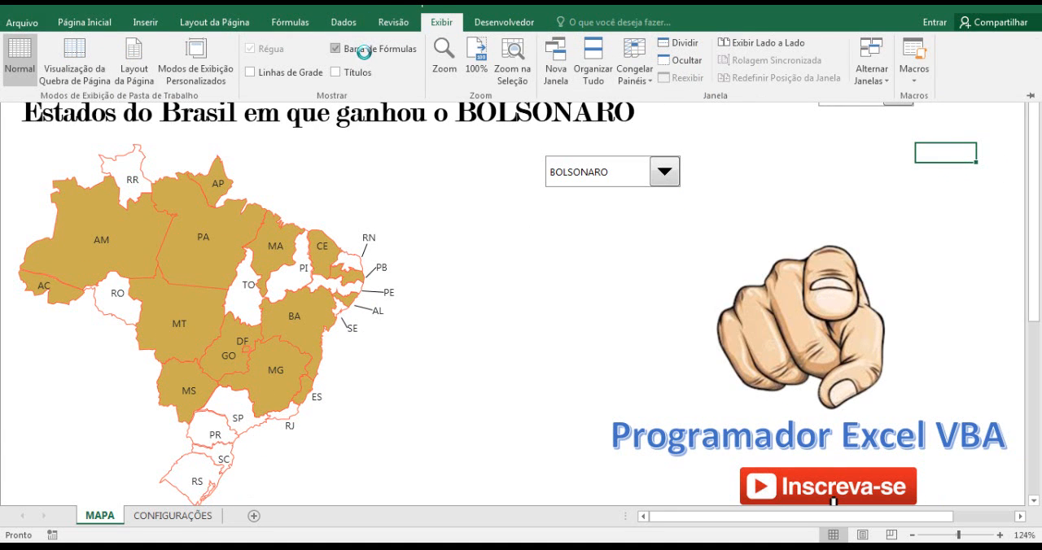
left_click(363, 51)
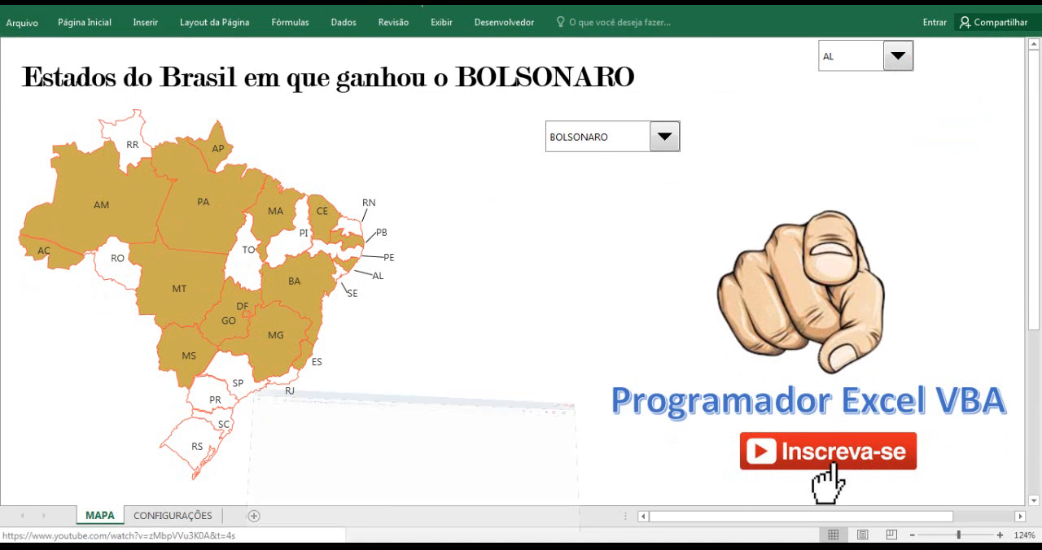
Switch to the browser and show the video list of the Programador Excel VBA YouTube channel.
left_click(828, 451)
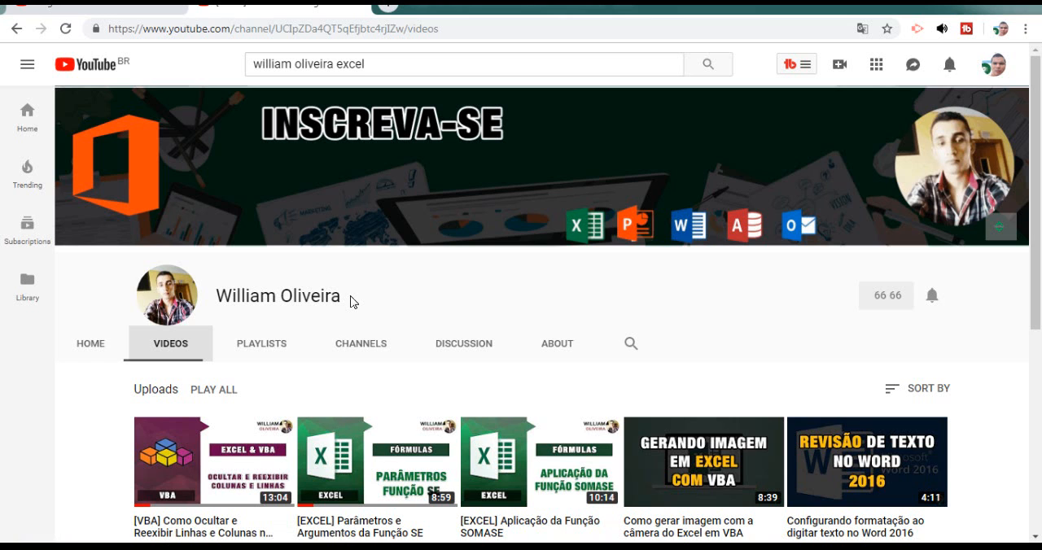
left_click(148, 15)
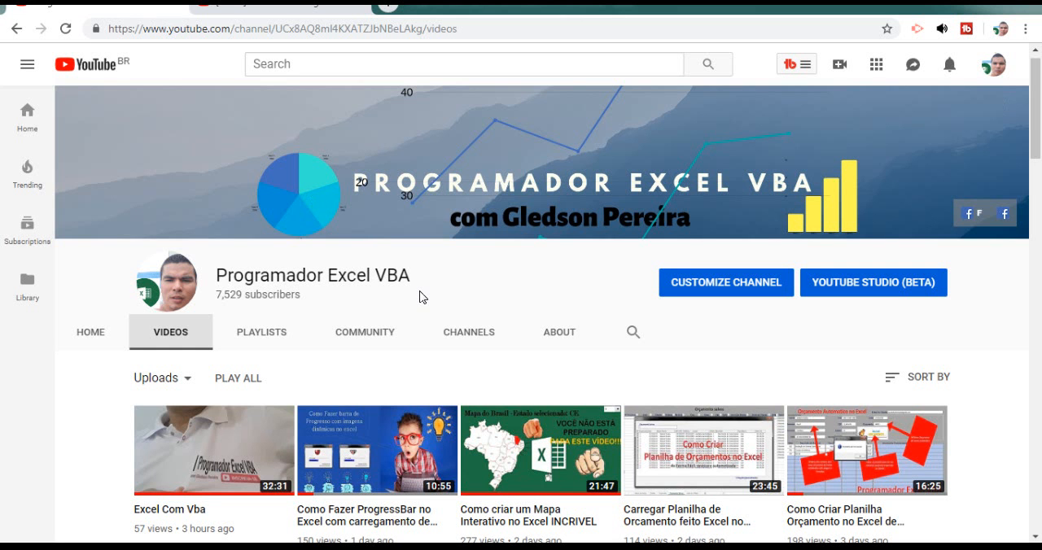